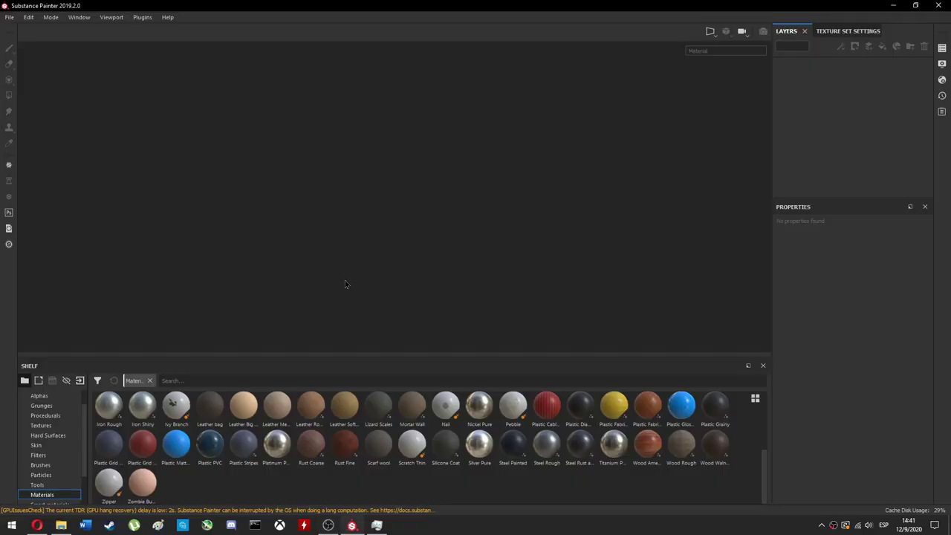
- Create a new project from Semaforo.FBX using the Unity 5 template at 2048 resolution
{"action": "left_click", "coordinate": [9, 17]}
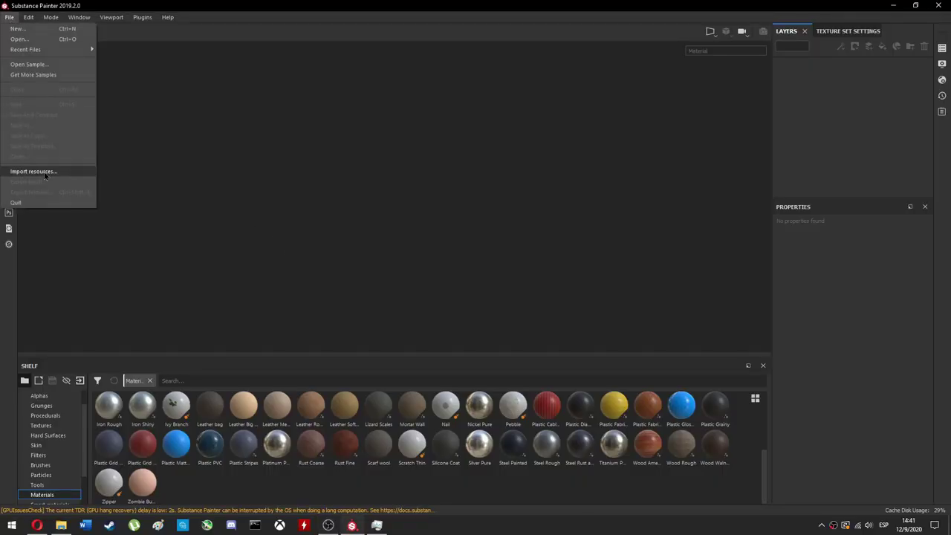
{"action": "left_click", "coordinate": [30, 30]}
{"action": "left_click", "coordinate": [577, 162]}
{"action": "double_click", "coordinate": [510, 234]}
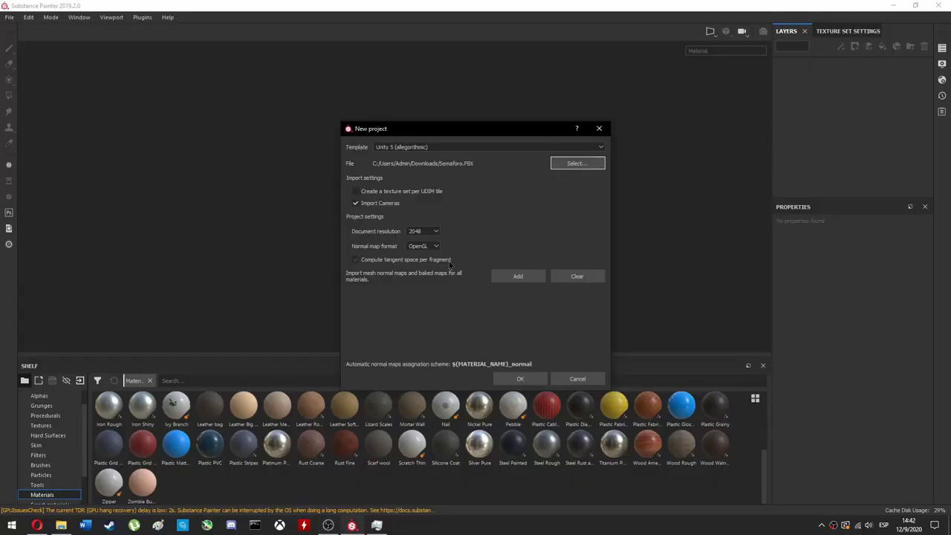
{"action": "left_click", "coordinate": [518, 379]}
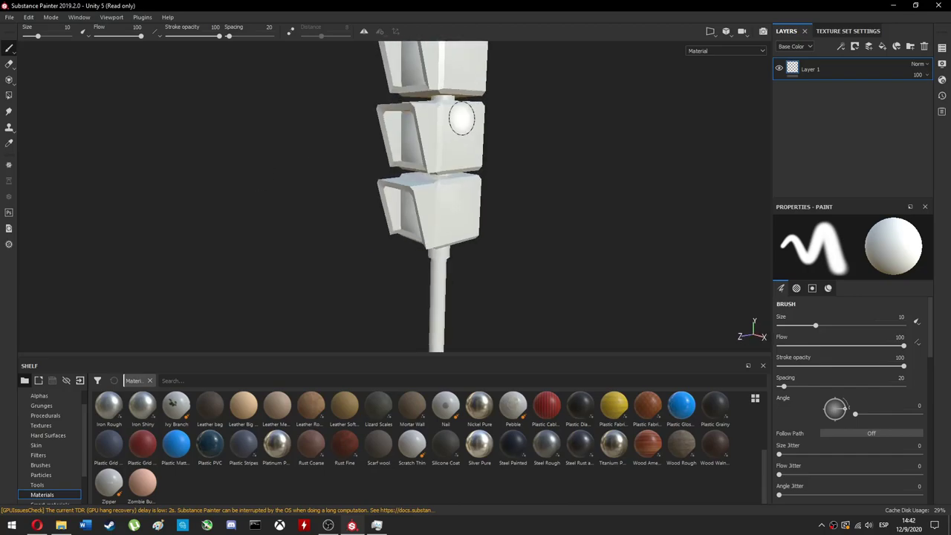
- Search the shelf for 'metal' and apply Brass Pure to Fill layer 1, removing the extra layer
{"action": "mouse_move", "coordinate": [610, 199]}
{"action": "left_mouse_down", "text": "alt"}
{"action": "mouse_move", "coordinate": [97, 186]}
{"action": "mouse_move", "coordinate": [734, 186]}
{"action": "left_mouse_up", "text": "alt"}
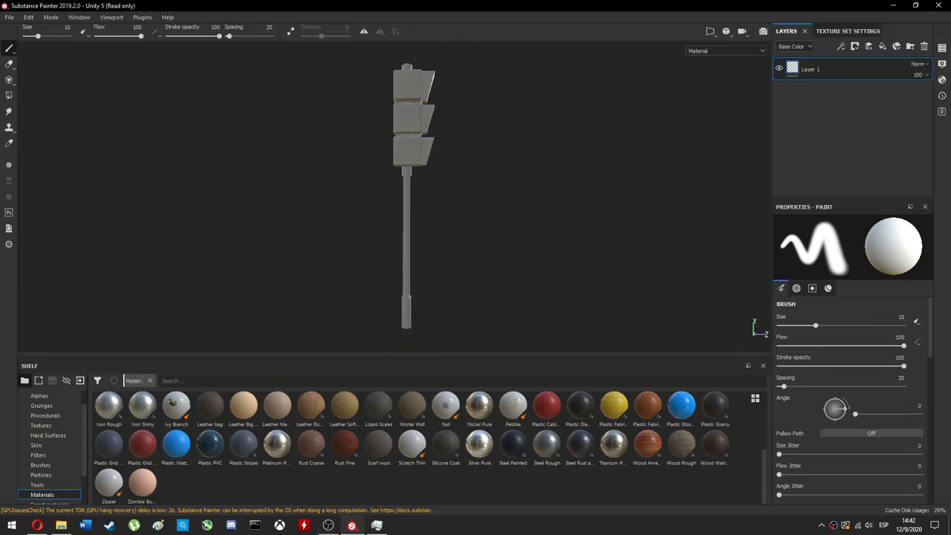
{"action": "mouse_move", "coordinate": [940, 199]}
{"action": "left_mouse_down", "text": "alt"}
{"action": "mouse_move", "coordinate": [416, 138]}
{"action": "mouse_move", "coordinate": [448, 153]}
{"action": "mouse_move", "coordinate": [535, 152]}
{"action": "left_mouse_up", "text": "alt"}
{"action": "type", "text": "metal"}
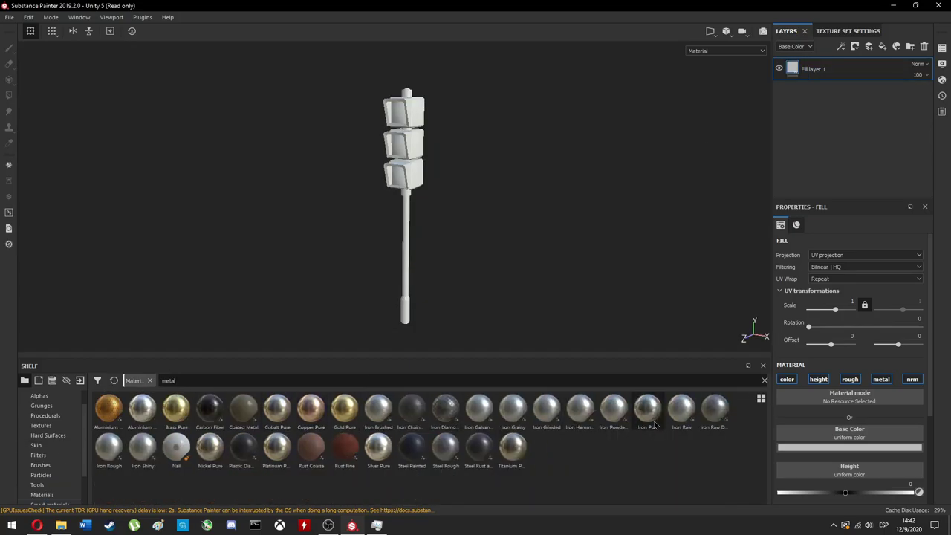
{"action": "left_click_drag", "start_coordinate": [176, 407], "coordinate": [846, 84]}
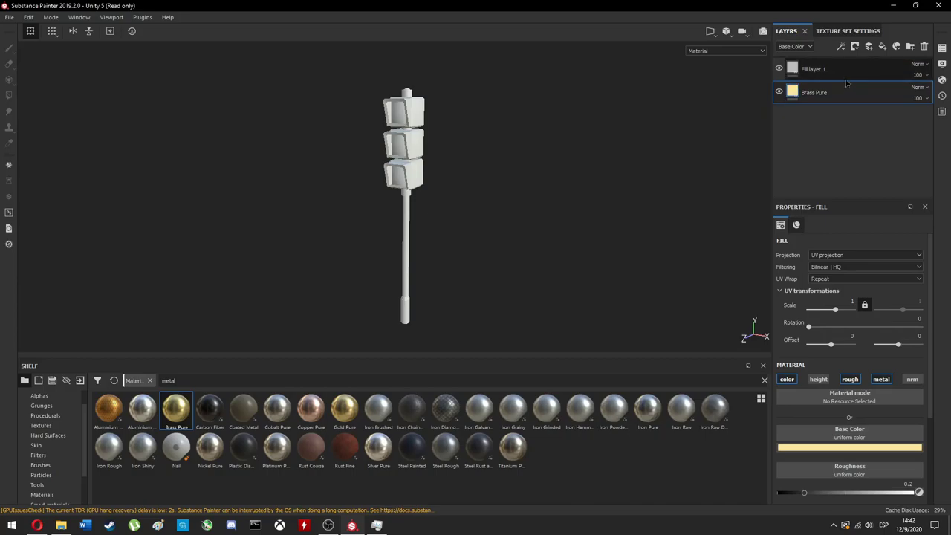
{"action": "scroll", "coordinate": [390, 223], "scroll_direction": "up", "scroll_amount": 5}
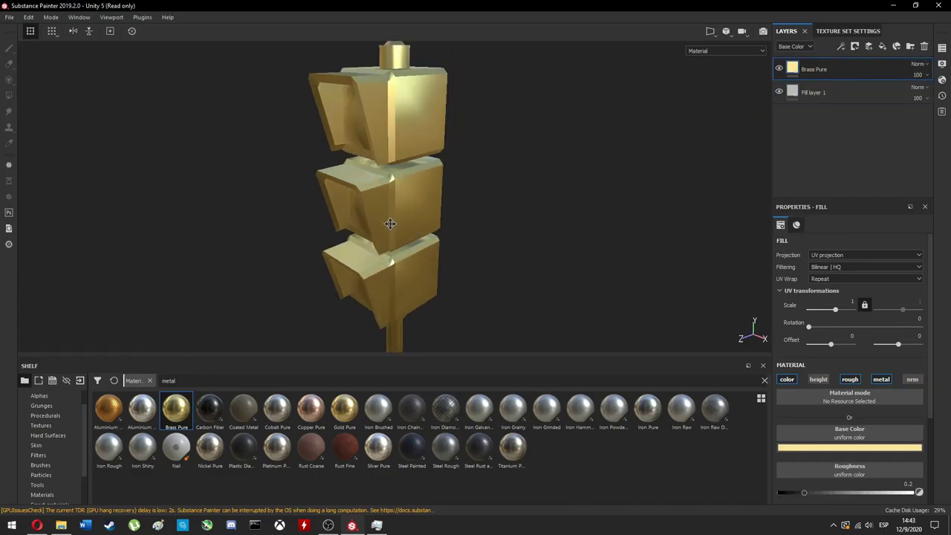
{"action": "scroll", "coordinate": [390, 224], "scroll_direction": "down", "scroll_amount": 5}
{"action": "scroll", "coordinate": [350, 304], "scroll_direction": "up", "scroll_amount": 2}
{"action": "key", "text": "Delete"}
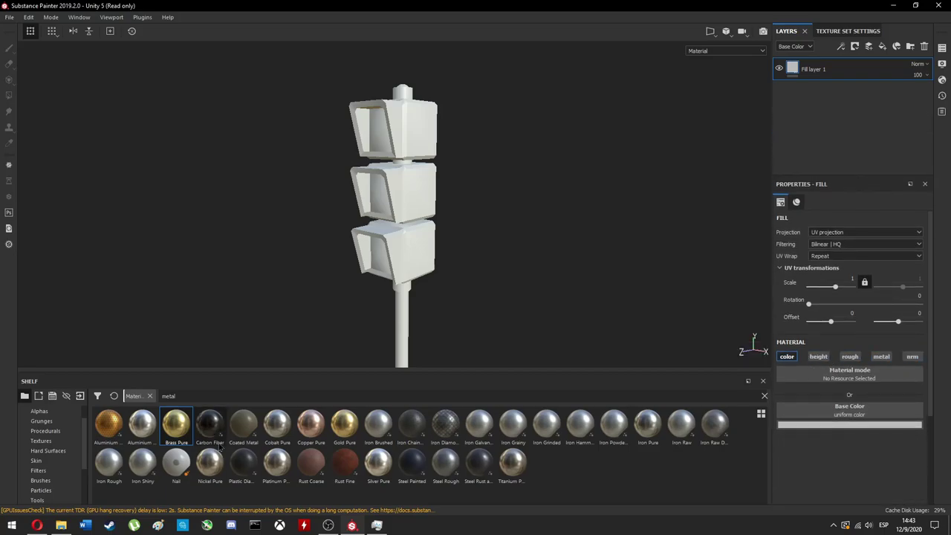
{"action": "left_click_drag", "start_coordinate": [176, 423], "coordinate": [503, 323]}
- Lower the brass roughness to 0.0364 for a glossy finish
{"action": "scroll", "coordinate": [431, 259], "scroll_direction": "up", "scroll_amount": 3}
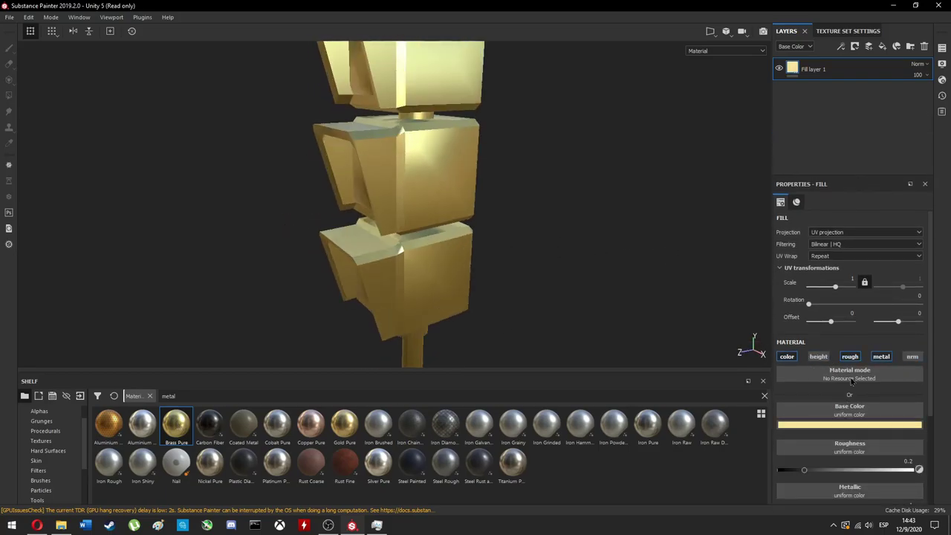
{"action": "left_click_drag", "start_coordinate": [804, 470], "coordinate": [782, 470]}
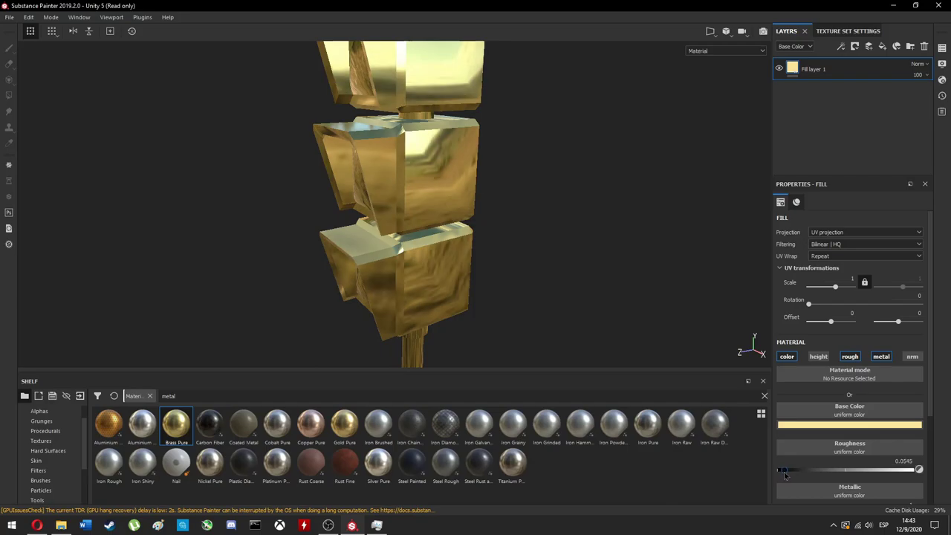
{"action": "scroll", "coordinate": [335, 340], "scroll_direction": "down", "scroll_amount": 3}
{"action": "mouse_move", "coordinate": [335, 340]}
{"action": "left_mouse_down", "text": "alt"}
{"action": "mouse_move", "coordinate": [561, 210]}
{"action": "mouse_move", "coordinate": [718, 58]}
{"action": "left_mouse_up", "text": "alt"}
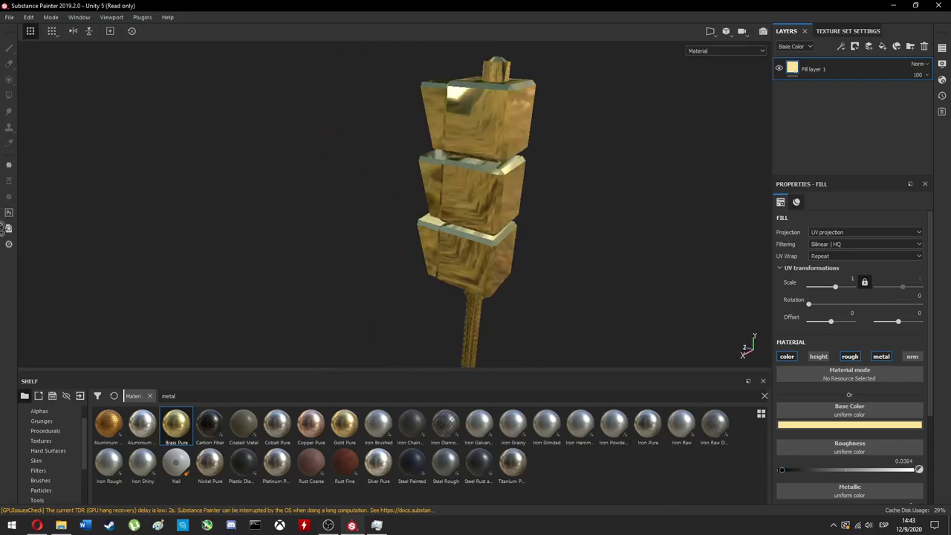
- Show the UV layout and add a mask to Fill layer 1 with Polygon Fill active
{"action": "left_click", "coordinate": [717, 46]}
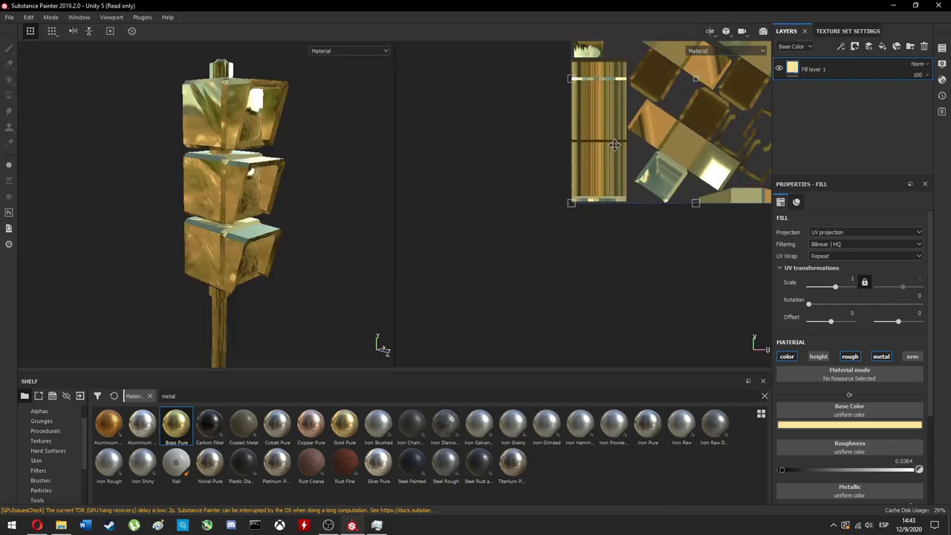
{"action": "right_click", "coordinate": [813, 70]}
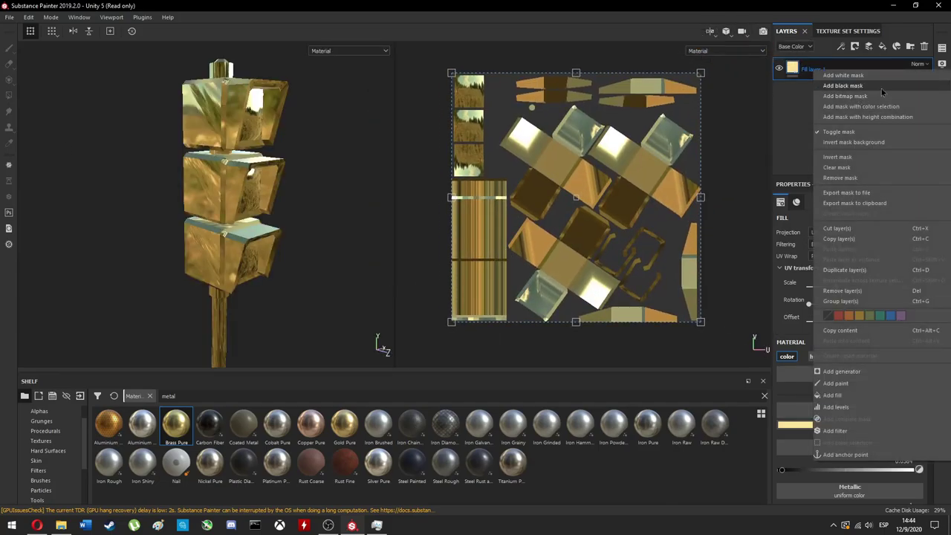
{"action": "left_click", "coordinate": [881, 88]}
{"action": "left_click", "coordinate": [9, 95]}
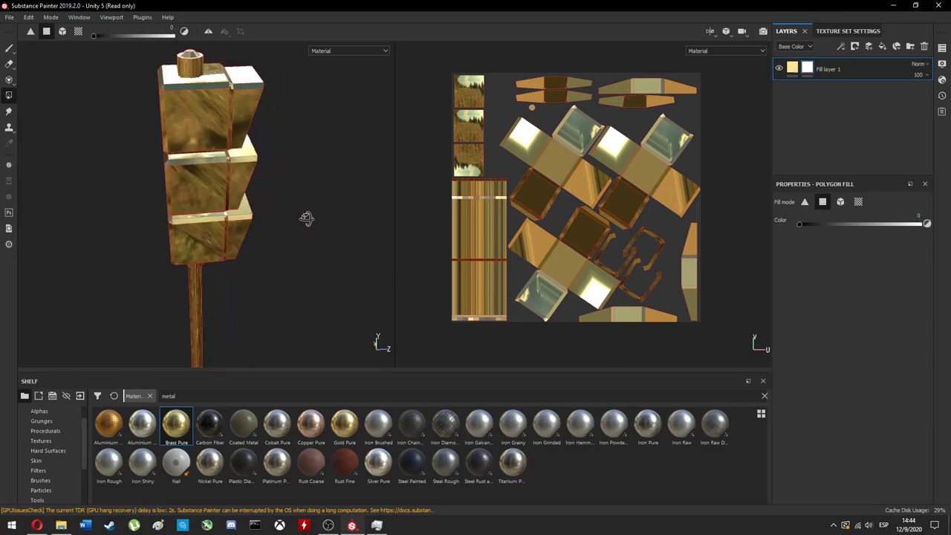
- Mask out the lamp hood and lens faces, then return to the 3D-only view
{"action": "left_click_drag", "start_coordinate": [305, 218], "coordinate": [238, 234], "text": "alt"}
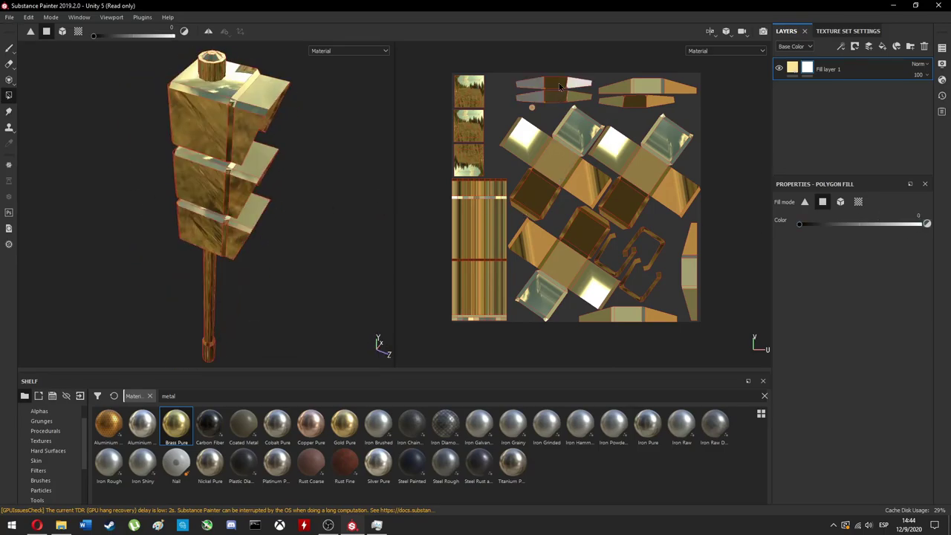
{"action": "scroll", "coordinate": [560, 87], "scroll_direction": "up", "scroll_amount": 3}
{"action": "scroll", "coordinate": [378, 347], "scroll_direction": "up", "scroll_amount": 5}
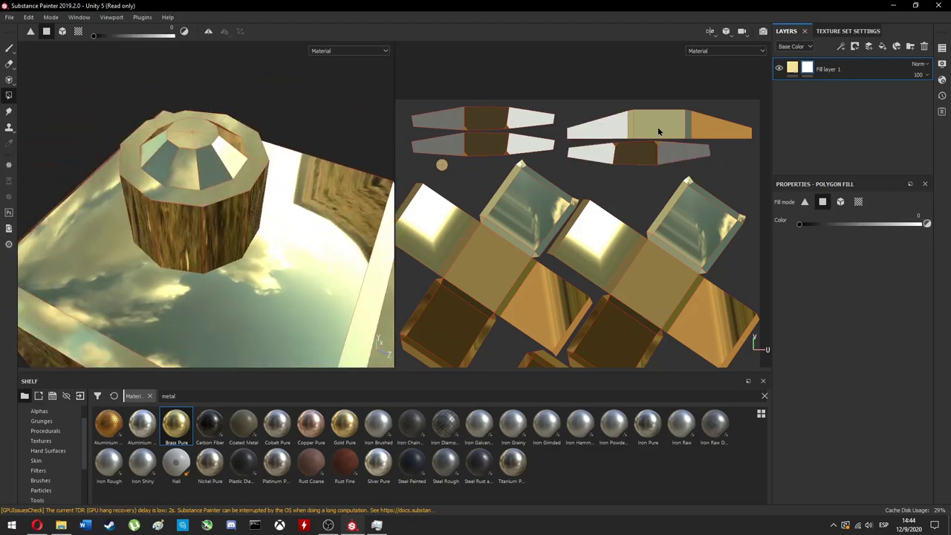
{"action": "scroll", "coordinate": [94, 205], "scroll_direction": "down", "scroll_amount": 5}
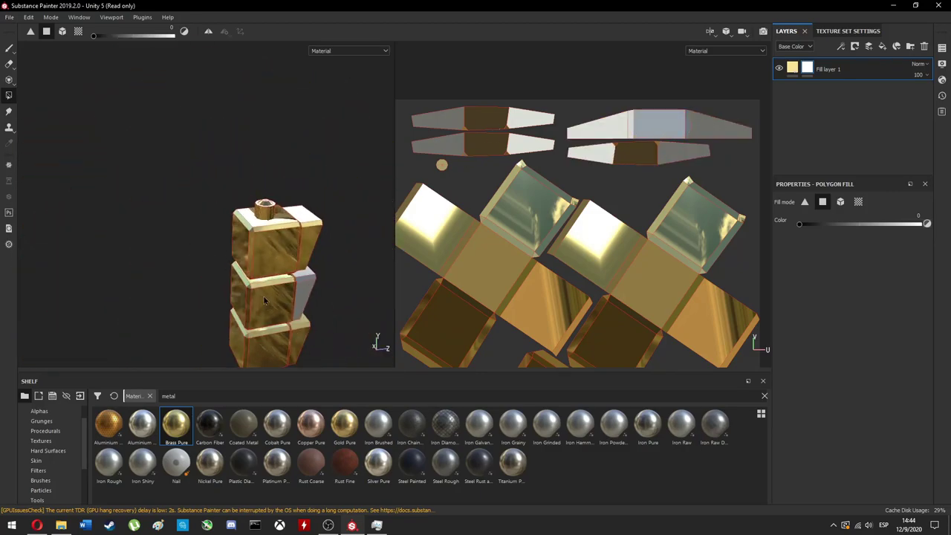
{"action": "left_click_drag", "start_coordinate": [94, 205], "coordinate": [166, 198], "text": "alt"}
{"action": "scroll", "coordinate": [657, 148], "scroll_direction": "up", "scroll_amount": 5}
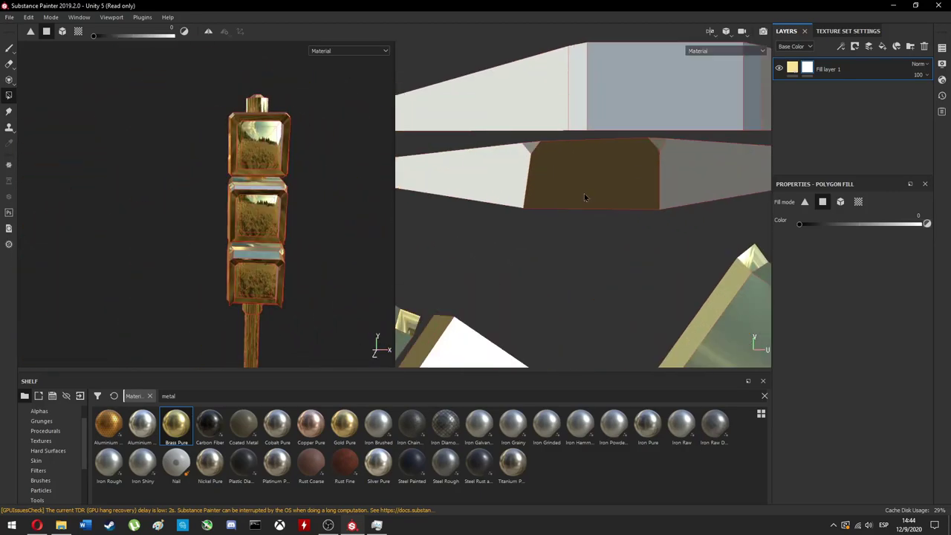
{"action": "scroll", "coordinate": [441, 168], "scroll_direction": "down", "scroll_amount": 5}
{"action": "scroll", "coordinate": [561, 142], "scroll_direction": "up", "scroll_amount": 5}
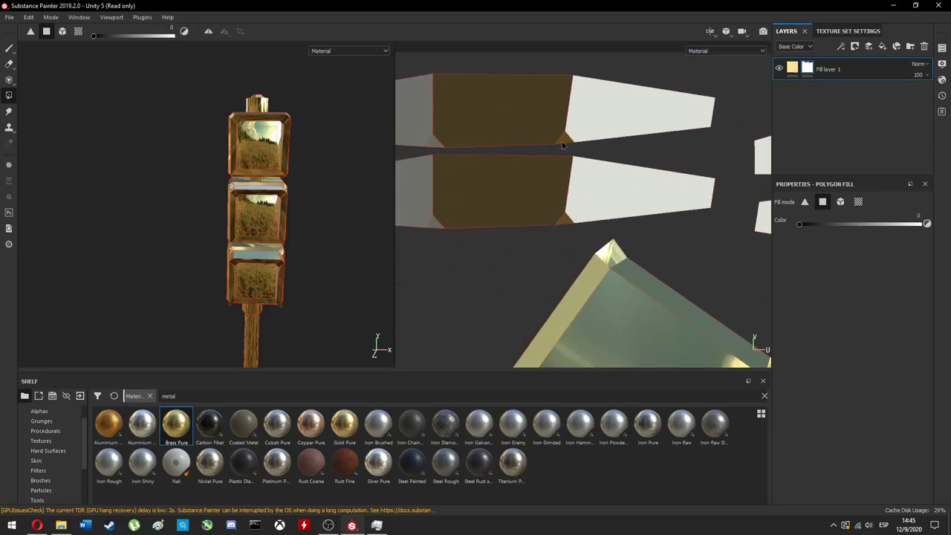
{"action": "scroll", "coordinate": [521, 214], "scroll_direction": "down", "scroll_amount": 3}
{"action": "scroll", "coordinate": [445, 218], "scroll_direction": "down", "scroll_amount": 2}
{"action": "left_click_drag", "start_coordinate": [141, 301], "coordinate": [159, 304], "text": "alt"}
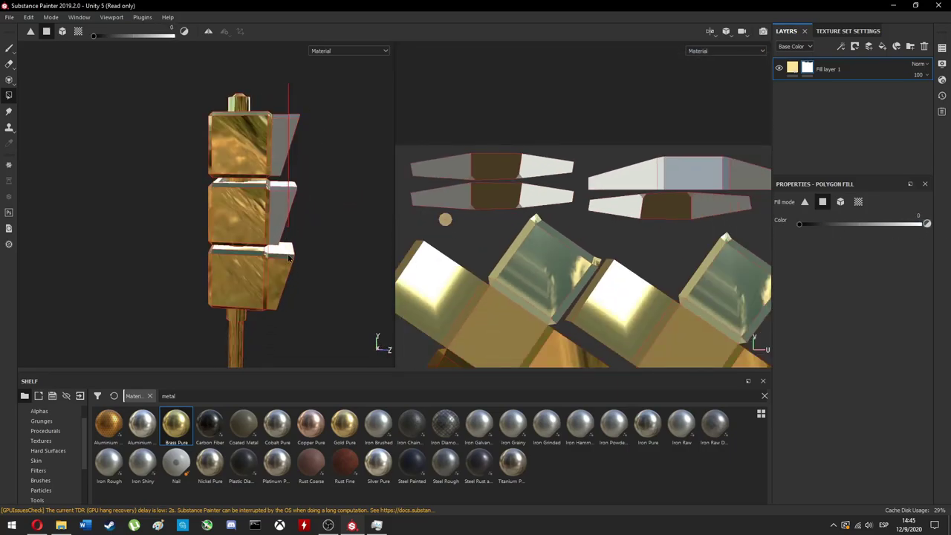
{"action": "scroll", "coordinate": [185, 132], "scroll_direction": "up", "scroll_amount": 5}
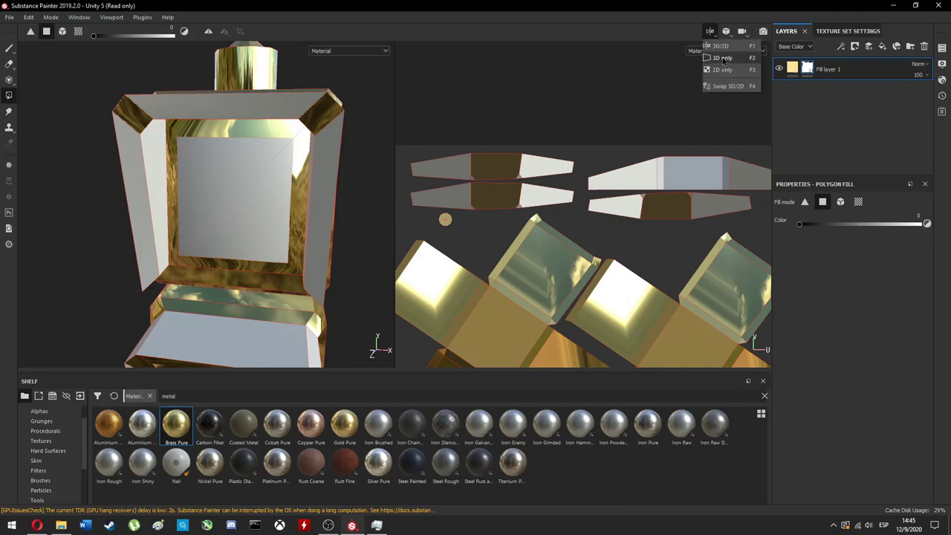
{"action": "left_click", "coordinate": [722, 58]}
- Inspect the white lamp faces against the brass housings, then select the fill layer's material settings
{"action": "mouse_move", "coordinate": [388, 150]}
{"action": "left_mouse_down", "text": "alt"}
{"action": "mouse_move", "coordinate": [416, 269]}
{"action": "mouse_move", "coordinate": [503, 222]}
{"action": "mouse_move", "coordinate": [407, 242]}
{"action": "left_mouse_up", "text": "alt"}
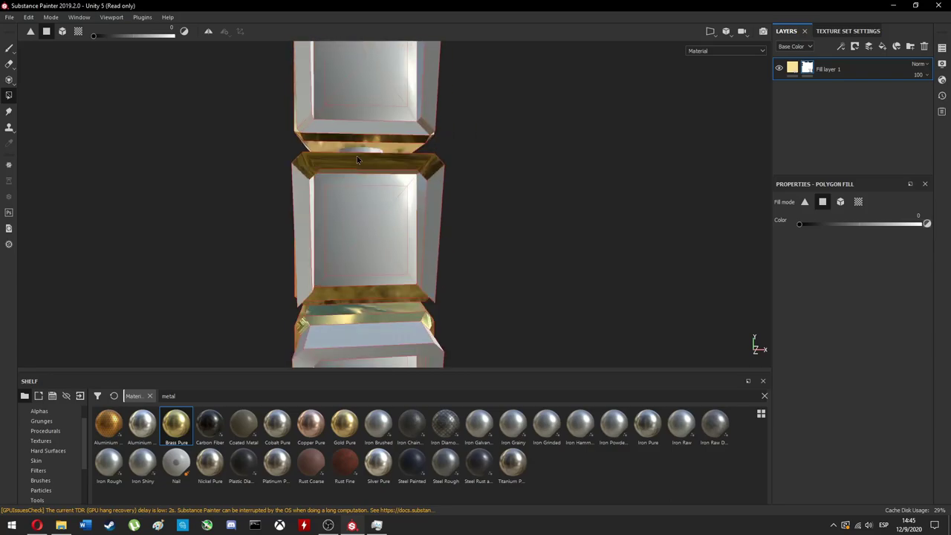
{"action": "left_click_drag", "start_coordinate": [363, 253], "coordinate": [634, 161], "text": "alt"}
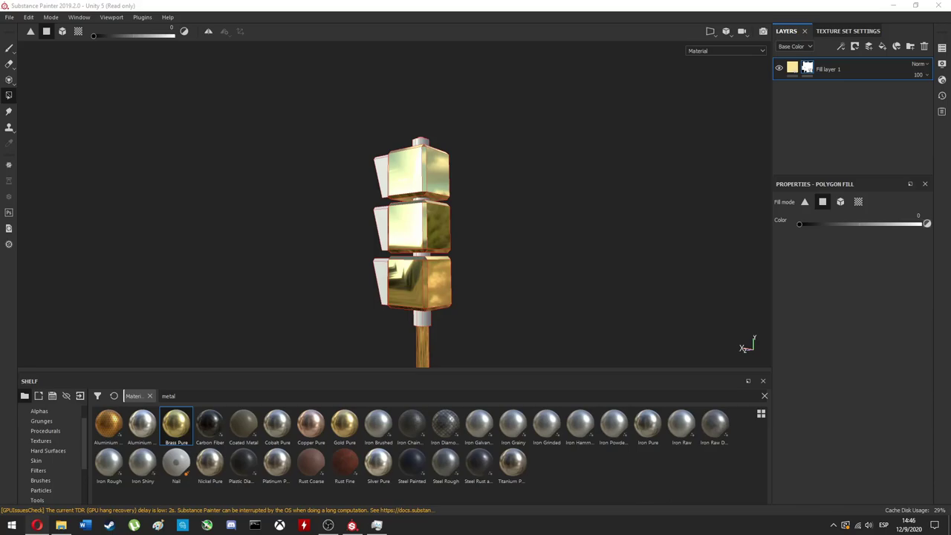
{"action": "left_click_drag", "start_coordinate": [520, 223], "coordinate": [416, 231], "text": "alt"}
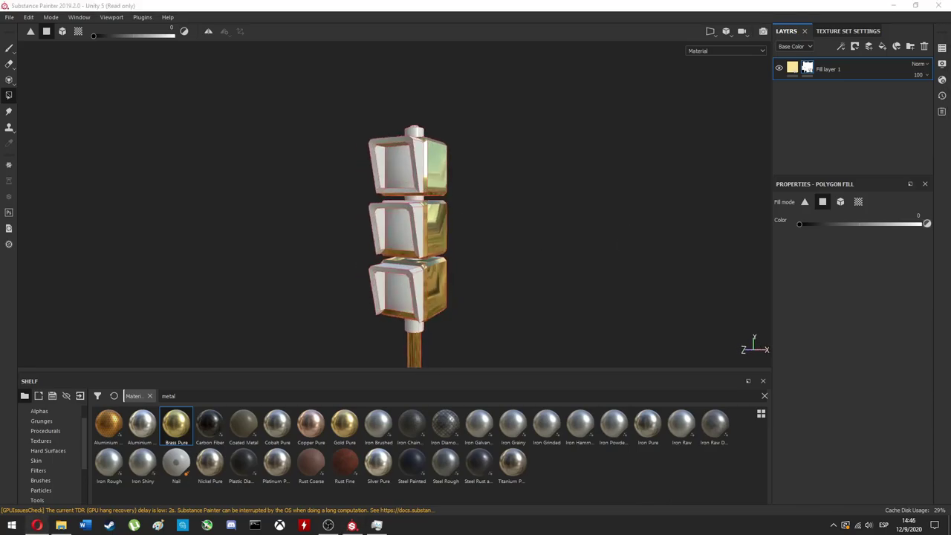
{"action": "left_click_drag", "start_coordinate": [416, 289], "coordinate": [398, 286], "text": "alt"}
{"action": "right_click_drag", "start_coordinate": [399, 285], "coordinate": [436, 262], "text": "alt"}
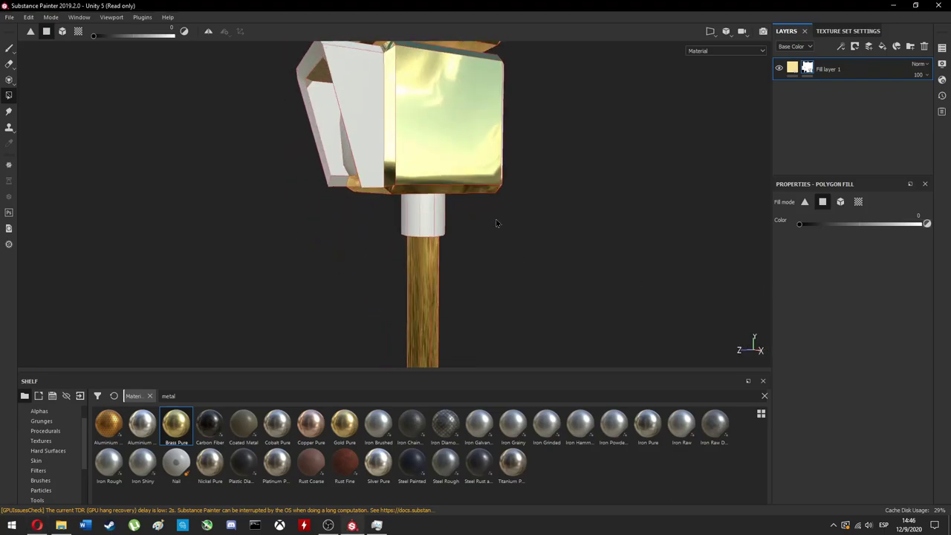
{"action": "right_click_drag", "start_coordinate": [469, 188], "coordinate": [454, 319], "text": "alt"}
{"action": "mouse_move", "coordinate": [454, 318]}
{"action": "left_mouse_down", "text": "alt"}
{"action": "mouse_move", "coordinate": [473, 239]}
{"action": "mouse_move", "coordinate": [490, 245]}
{"action": "left_mouse_up", "text": "alt"}
{"action": "left_click", "coordinate": [825, 68]}
- Set the brass fill's roughness to 0.0655 for glossier housings
{"action": "left_click_drag", "start_coordinate": [765, 349], "coordinate": [651, 272], "text": "alt"}
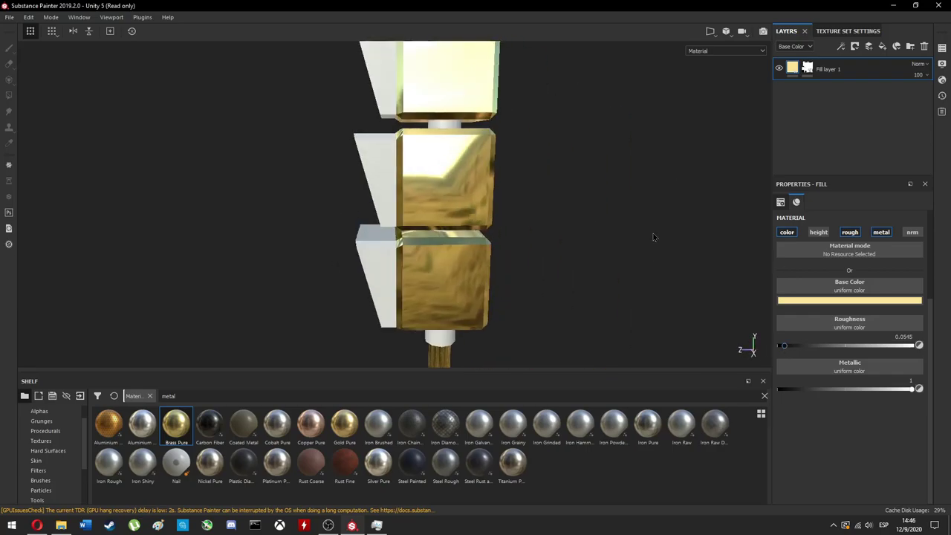
{"action": "right_click_drag", "start_coordinate": [453, 282], "coordinate": [420, 280], "text": "alt"}
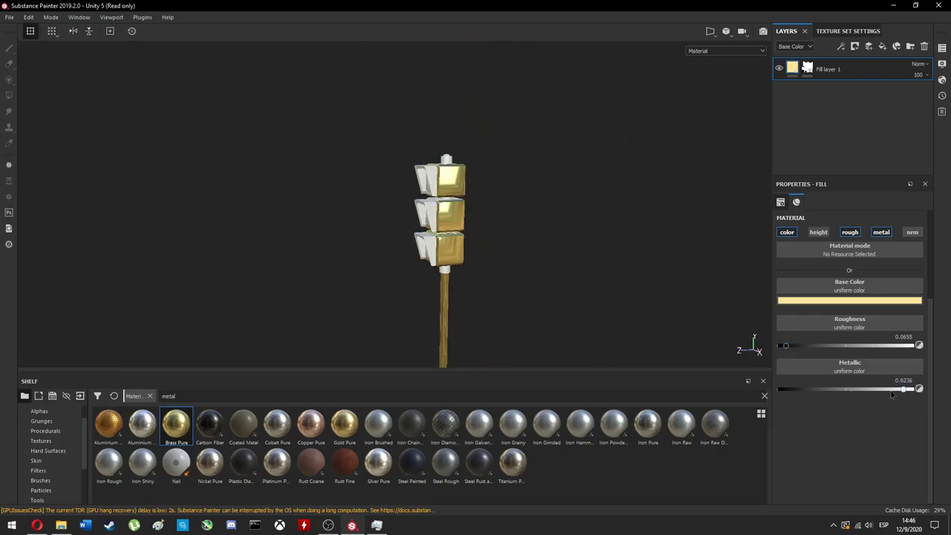
{"action": "right_click_drag", "start_coordinate": [544, 231], "coordinate": [454, 173], "text": "alt"}
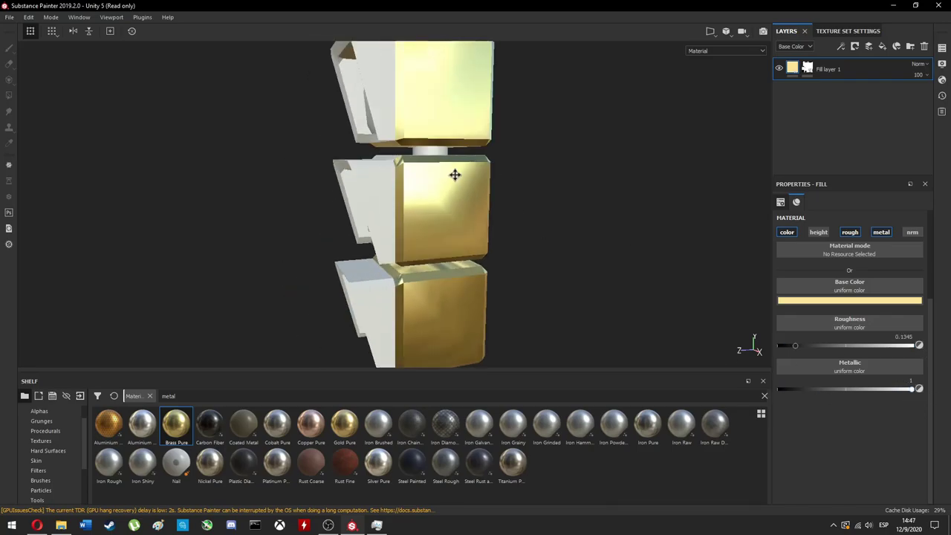
{"action": "left_click_drag", "start_coordinate": [795, 345], "coordinate": [785, 346]}
{"action": "mouse_move", "coordinate": [454, 174]}
{"action": "right_mouse_down", "text": "alt"}
{"action": "mouse_move", "coordinate": [529, 143]}
{"action": "mouse_move", "coordinate": [471, 216]}
{"action": "right_mouse_up", "text": "alt"}
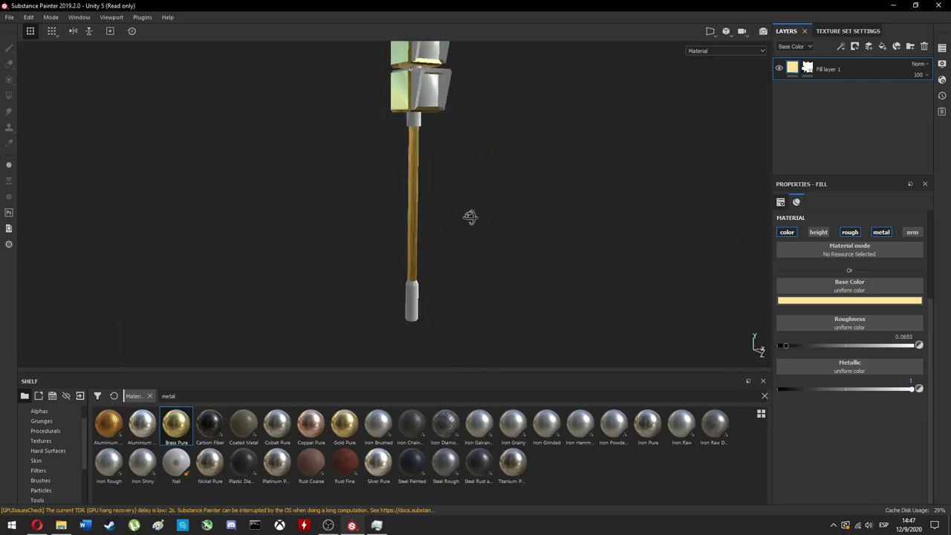
{"action": "left_click_drag", "start_coordinate": [470, 216], "coordinate": [446, 297], "text": "alt"}
- Clear the shelf search and browse Hard Surfaces, Materials, Textures, Environments and Smart masks
{"action": "double_click", "coordinate": [420, 397]}
{"action": "type", "text": "yel"}
{"action": "key", "text": "BackSpace"}
{"action": "key", "text": "BackSpace"}
{"action": "key", "text": "BackSpace"}
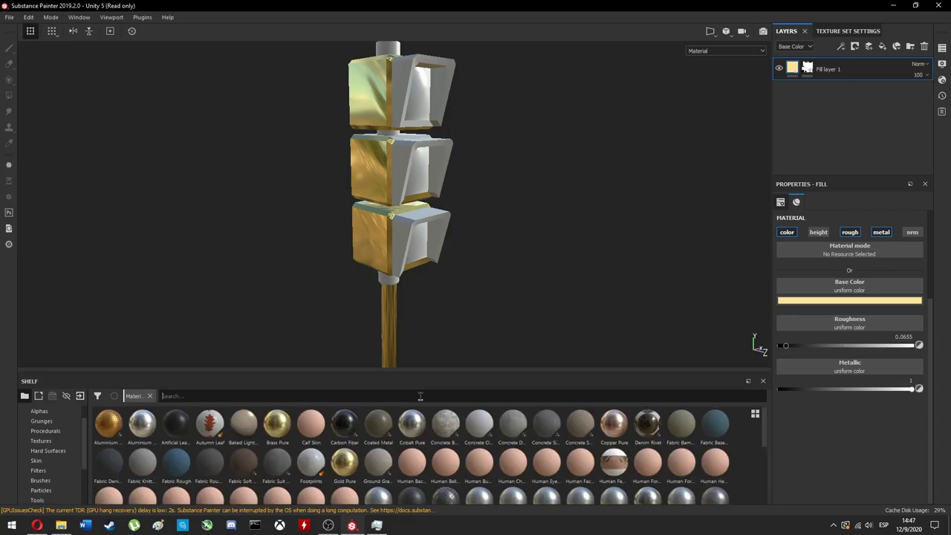
{"action": "left_click", "coordinate": [48, 450]}
{"action": "scroll", "coordinate": [46, 433], "scroll_direction": "down", "scroll_amount": 3}
{"action": "left_click", "coordinate": [42, 450]}
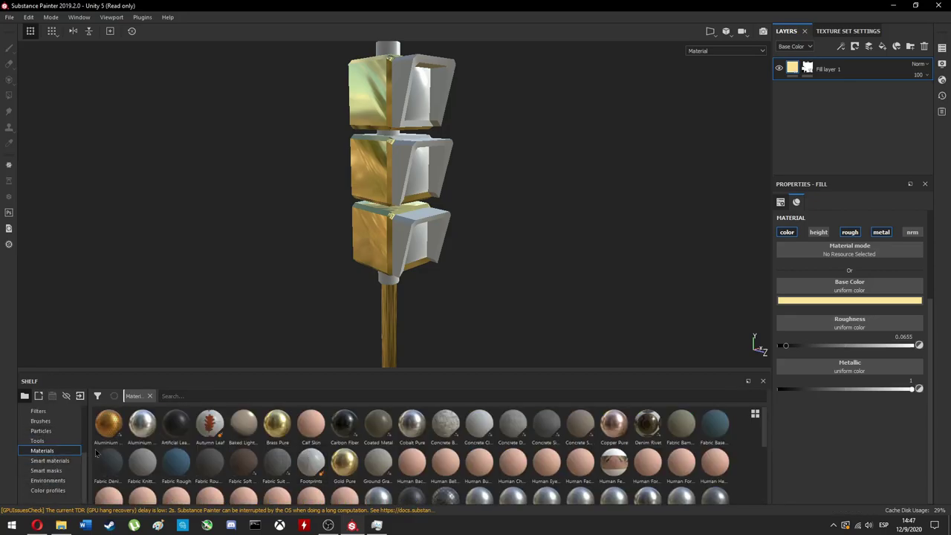
{"action": "left_click", "coordinate": [63, 460]}
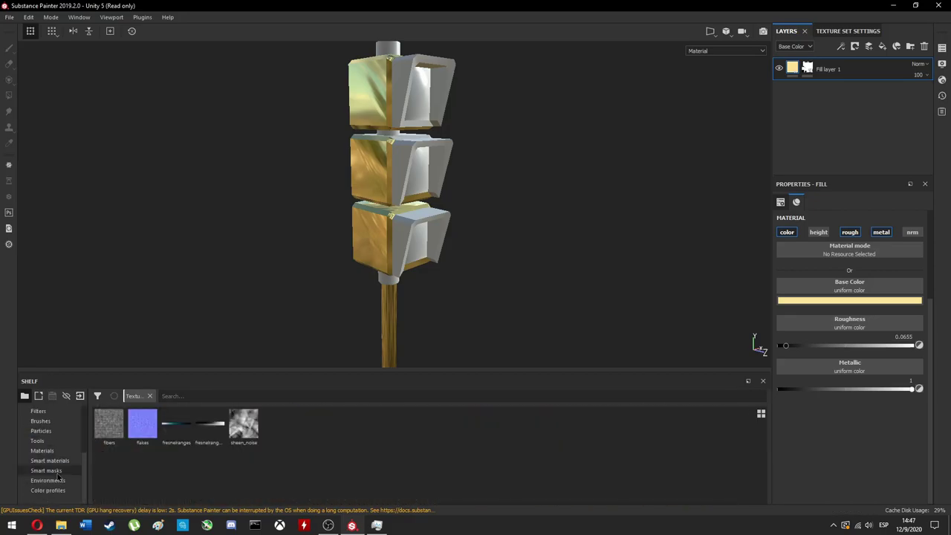
{"action": "left_click", "coordinate": [58, 477]}
{"action": "left_click", "coordinate": [56, 471]}
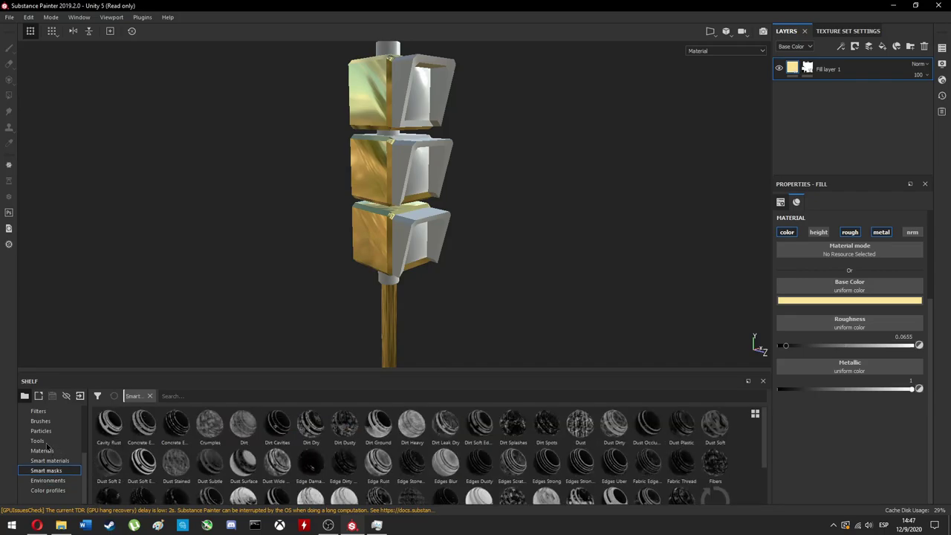
- Open the Grunges category on the shelf
{"action": "left_click", "coordinate": [42, 450]}
{"action": "scroll", "coordinate": [45, 438], "scroll_direction": "up", "scroll_amount": 3}
{"action": "left_click", "coordinate": [38, 430]}
{"action": "left_click", "coordinate": [42, 441]}
{"action": "left_click_drag", "start_coordinate": [312, 156], "coordinate": [549, 141], "text": "alt"}
{"action": "scroll", "coordinate": [300, 109], "scroll_direction": "up", "scroll_amount": 5}
- Apply Grunge Brushed to the fill layer's height channel
{"action": "key", "text": "4"}
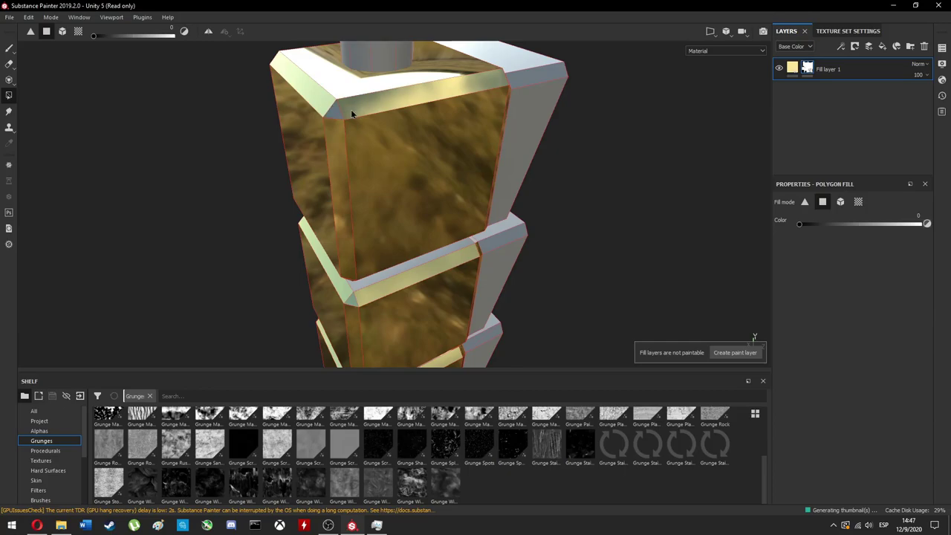
{"action": "scroll", "coordinate": [350, 110], "scroll_direction": "down", "scroll_amount": 3}
{"action": "mouse_move", "coordinate": [259, 309]}
{"action": "left_mouse_down", "text": "alt"}
{"action": "mouse_move", "coordinate": [312, 245]}
{"action": "mouse_move", "coordinate": [387, 185]}
{"action": "left_mouse_up", "text": "alt"}
{"action": "left_click", "coordinate": [807, 71]}
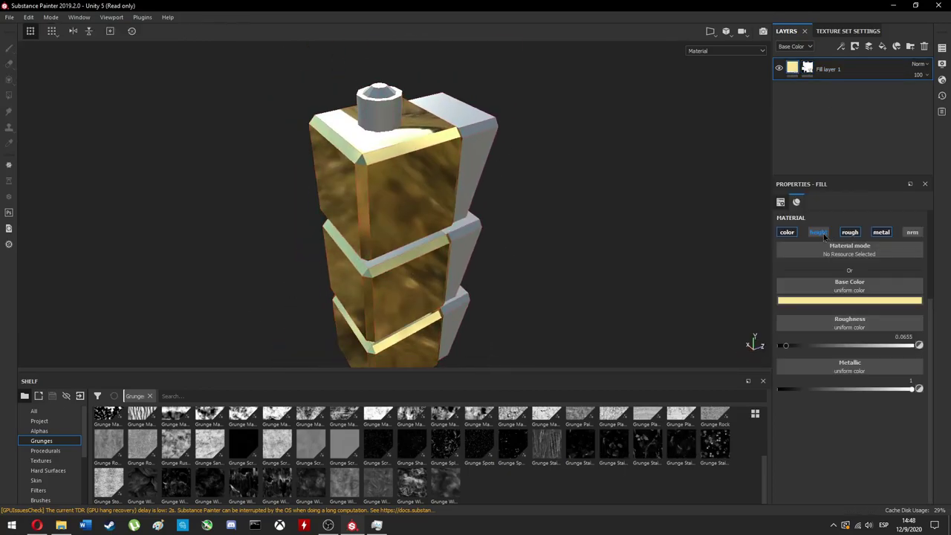
{"action": "scroll", "coordinate": [271, 444], "scroll_direction": "up", "scroll_amount": 5}
{"action": "left_click_drag", "start_coordinate": [108, 424], "coordinate": [849, 322]}
- Tune the grunge to balance 0.18, contrast 1 and brush pattern 1
{"action": "left_click_drag", "start_coordinate": [416, 223], "coordinate": [250, 238], "text": "alt"}
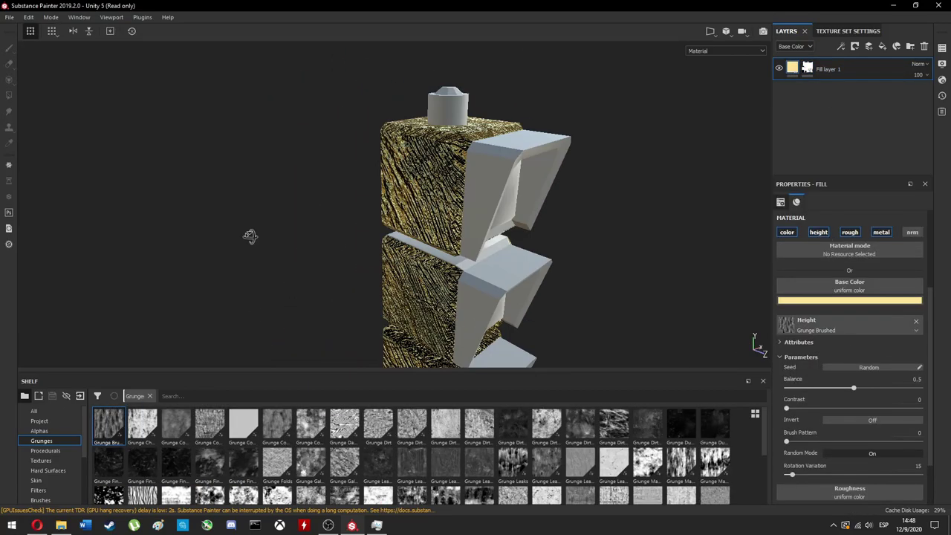
{"action": "left_click_drag", "start_coordinate": [854, 389], "coordinate": [811, 388]}
{"action": "scroll", "coordinate": [361, 233], "scroll_direction": "down", "scroll_amount": 3}
{"action": "left_click_drag", "start_coordinate": [361, 233], "coordinate": [446, 223], "text": "alt"}
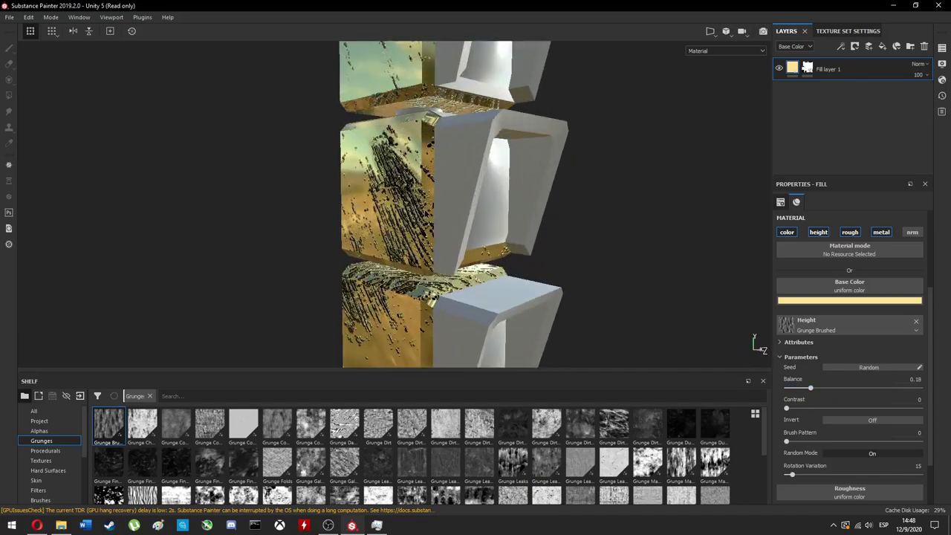
{"action": "scroll", "coordinate": [446, 223], "scroll_direction": "up", "scroll_amount": 5}
{"action": "mouse_move", "coordinate": [808, 387]}
{"action": "left_mouse_down"}
{"action": "mouse_move", "coordinate": [797, 388]}
{"action": "mouse_move", "coordinate": [818, 388]}
{"action": "left_mouse_up"}
{"action": "left_click_drag", "start_coordinate": [786, 441], "coordinate": [946, 436]}
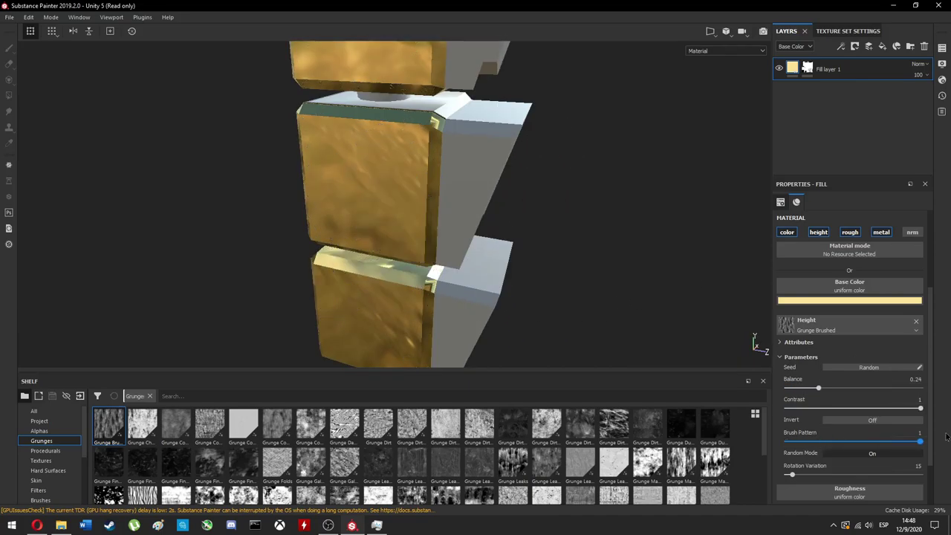
{"action": "scroll", "coordinate": [470, 208], "scroll_direction": "down", "scroll_amount": 3}
{"action": "scroll", "coordinate": [542, 241], "scroll_direction": "up", "scroll_amount": 2}
{"action": "mouse_move", "coordinate": [470, 209]}
{"action": "left_mouse_down", "text": "alt"}
{"action": "mouse_move", "coordinate": [543, 241]}
{"action": "mouse_move", "coordinate": [564, 223]}
{"action": "left_mouse_up", "text": "alt"}
{"action": "scroll", "coordinate": [847, 311], "scroll_direction": "up", "scroll_amount": 5}
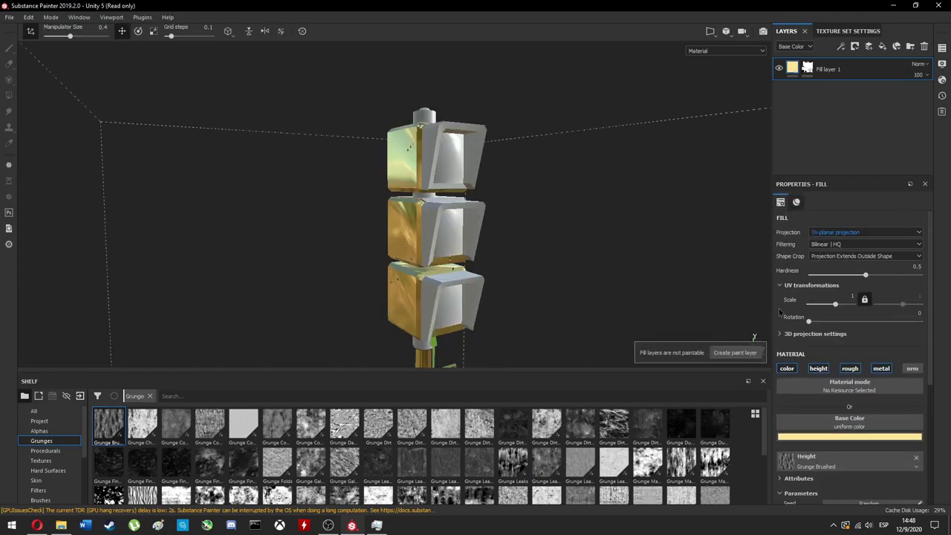
{"action": "scroll", "coordinate": [779, 312], "scroll_direction": "down", "scroll_amount": 4}
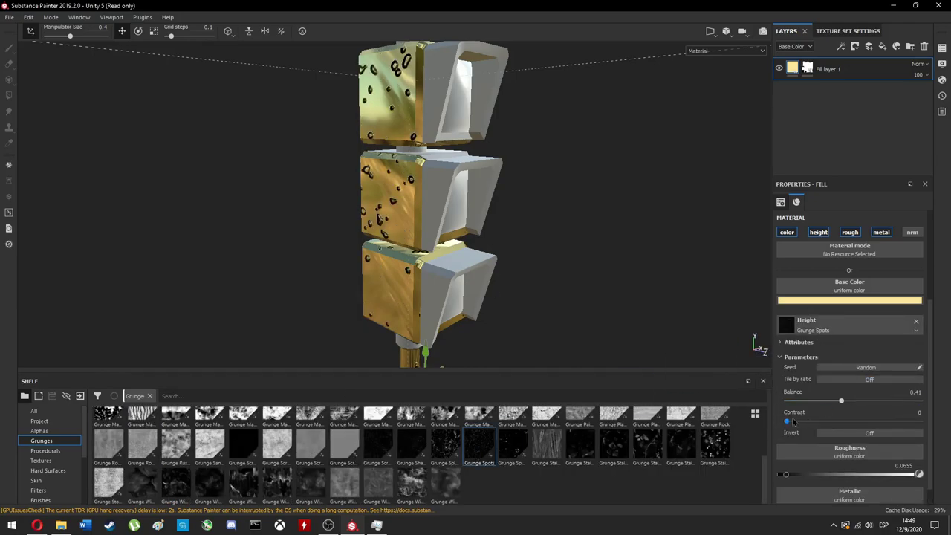
- Replace Grunge Spots with Grunge Wipe Leaky in the height channel
{"action": "left_click", "coordinate": [916, 320]}
{"action": "left_click_drag", "start_coordinate": [859, 332], "coordinate": [859, 332]}
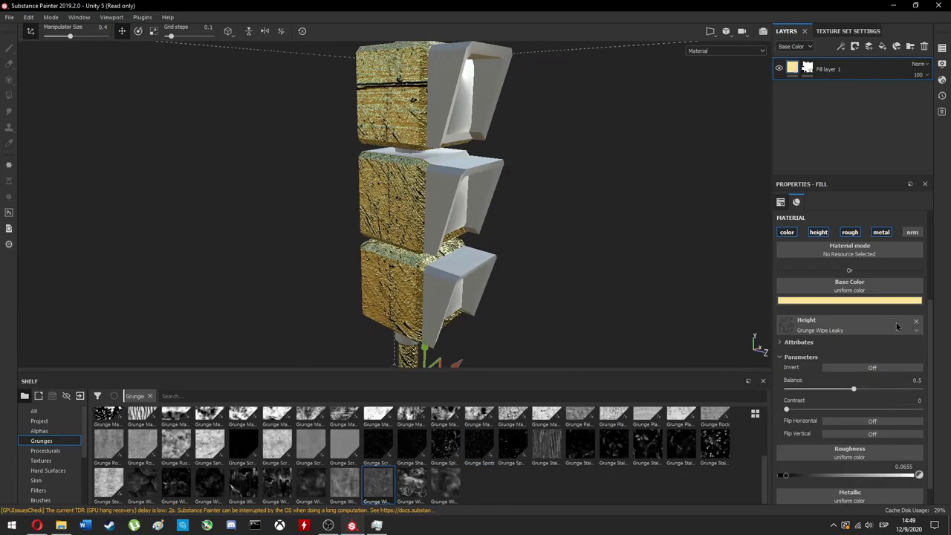
{"action": "mouse_move", "coordinate": [289, 194]}
{"action": "left_mouse_down", "text": "alt"}
{"action": "mouse_move", "coordinate": [522, 151]}
{"action": "mouse_move", "coordinate": [613, 189]}
{"action": "mouse_move", "coordinate": [669, 178]}
{"action": "left_mouse_up", "text": "alt"}
- Set the fill's projection to tri-planar
{"action": "scroll", "coordinate": [849, 297], "scroll_direction": "up", "scroll_amount": 5}
{"action": "left_click", "coordinate": [865, 232]}
{"action": "left_click", "coordinate": [838, 249]}
- Add a Mask Editor generator to Fill layer 1's mask, deleting the extra empty one
{"action": "right_click", "coordinate": [807, 69]}
{"action": "left_click", "coordinate": [840, 104]}
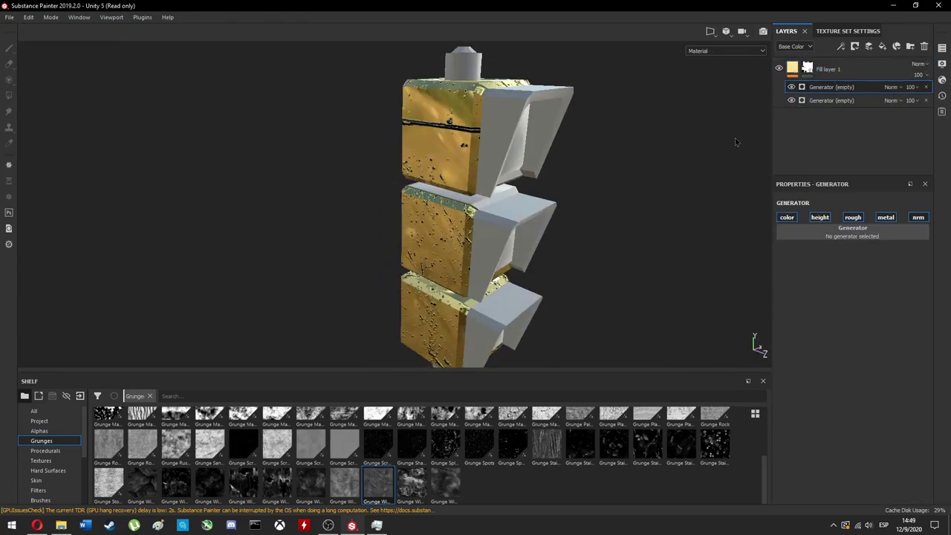
{"action": "key", "text": "Delete"}
{"action": "right_click", "coordinate": [840, 87]}
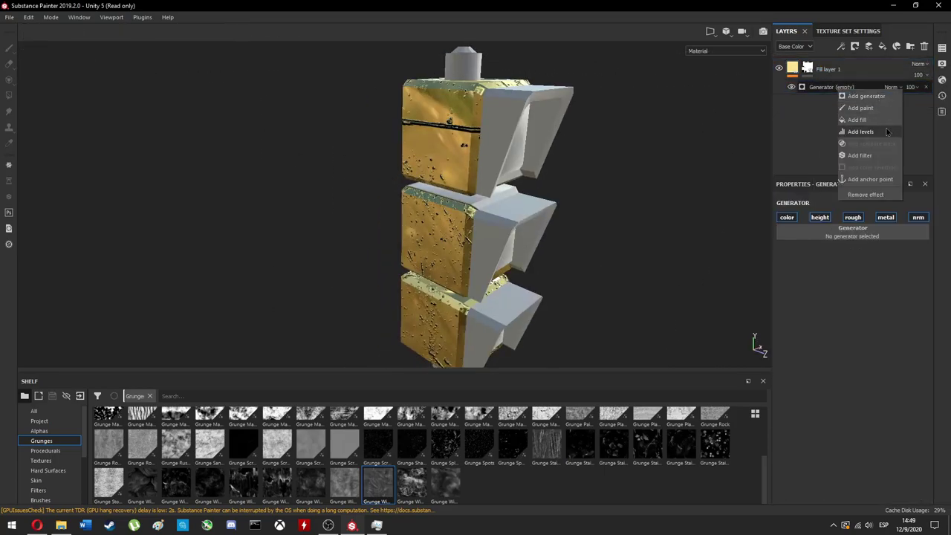
{"action": "left_click", "coordinate": [862, 195]}
{"action": "left_click", "coordinate": [843, 231]}
{"action": "left_click", "coordinate": [852, 324]}
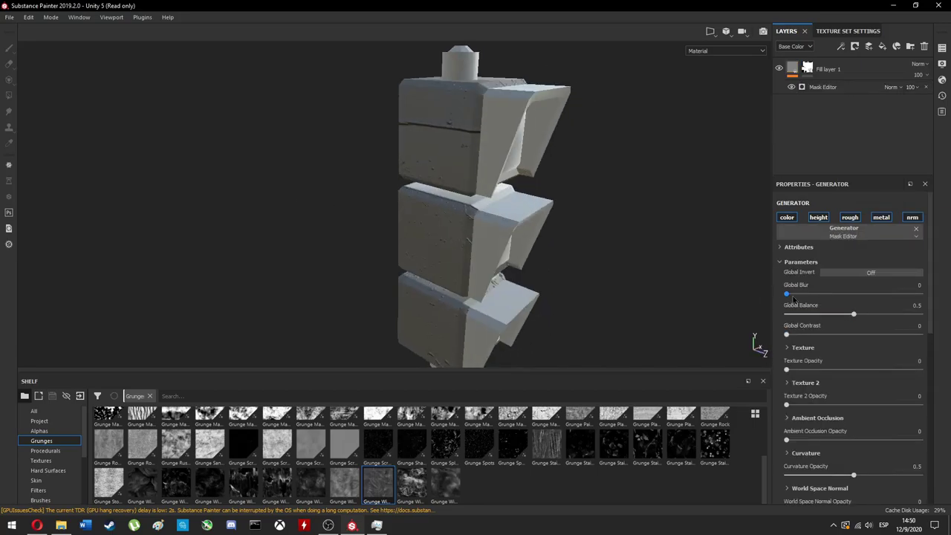
- Try a Mask Editor contrast change, undo it, and check the brass housing
{"action": "left_click", "coordinate": [837, 335]}
{"action": "key", "text": "ctrl+z"}
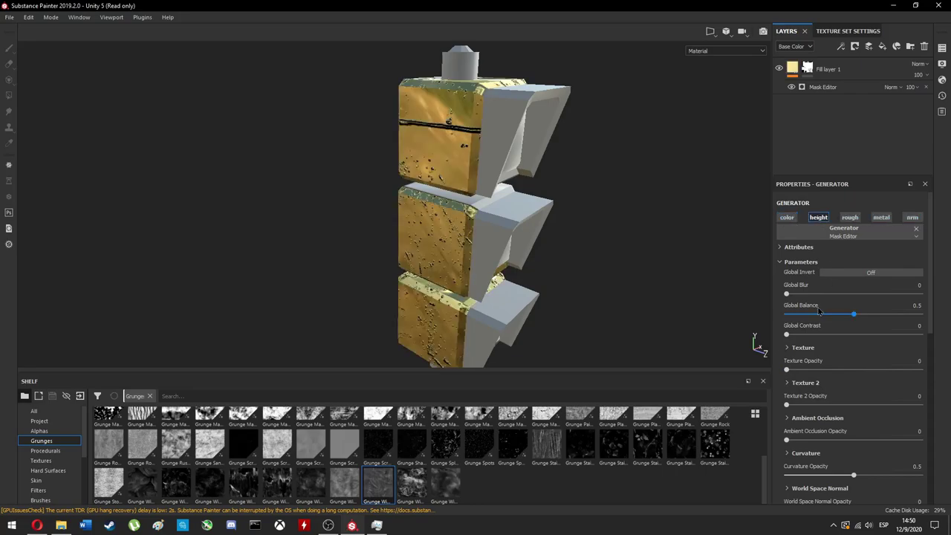
{"action": "scroll", "coordinate": [820, 310], "scroll_direction": "down", "scroll_amount": 5}
{"action": "scroll", "coordinate": [808, 338], "scroll_direction": "up", "scroll_amount": 1}
{"action": "left_click_drag", "start_coordinate": [820, 368], "coordinate": [352, 237], "text": "alt"}
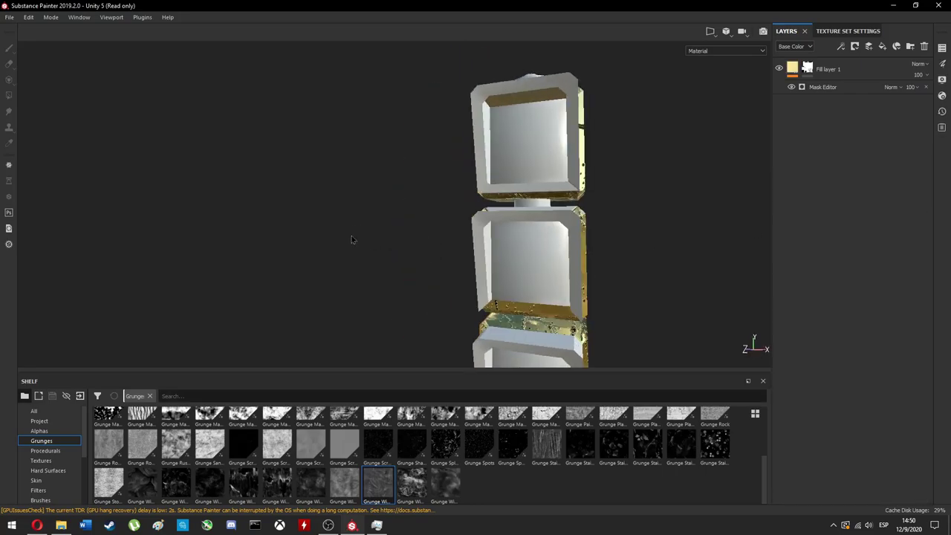
{"action": "scroll", "coordinate": [620, 268], "scroll_direction": "down", "scroll_amount": 5}
{"action": "left_click_drag", "start_coordinate": [620, 267], "coordinate": [565, 223], "text": "alt"}
{"action": "scroll", "coordinate": [529, 175], "scroll_direction": "up", "scroll_amount": 8}
{"action": "left_click_drag", "start_coordinate": [529, 175], "coordinate": [594, 163], "text": "alt"}
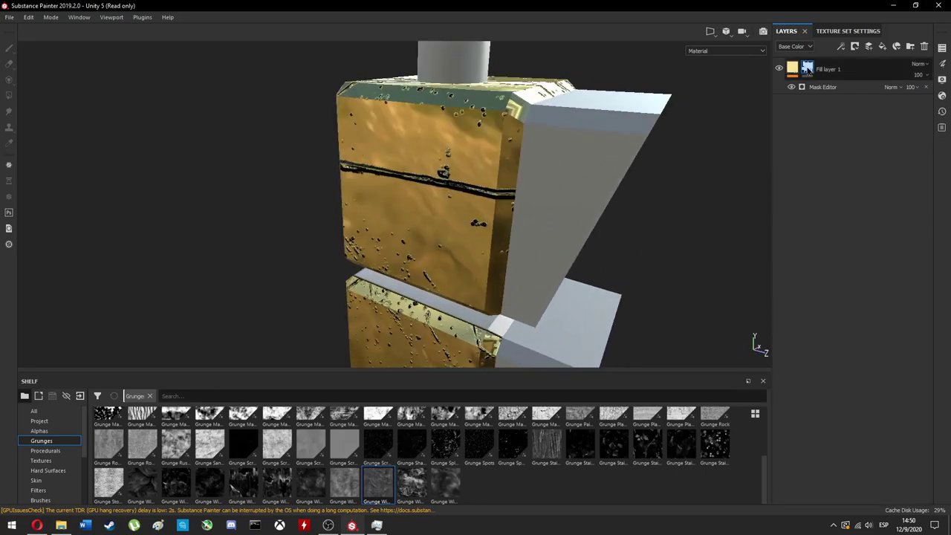
- Erase a dab on the yellow housing's mask
{"action": "left_click", "coordinate": [808, 70]}
{"action": "key", "text": "e"}
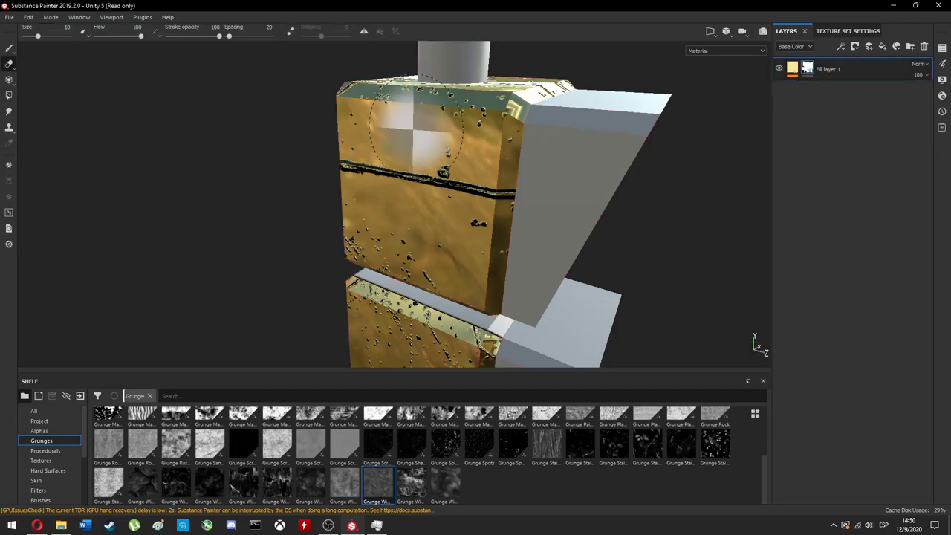
{"action": "key", "text": "XF86AudioLowerVolume"}
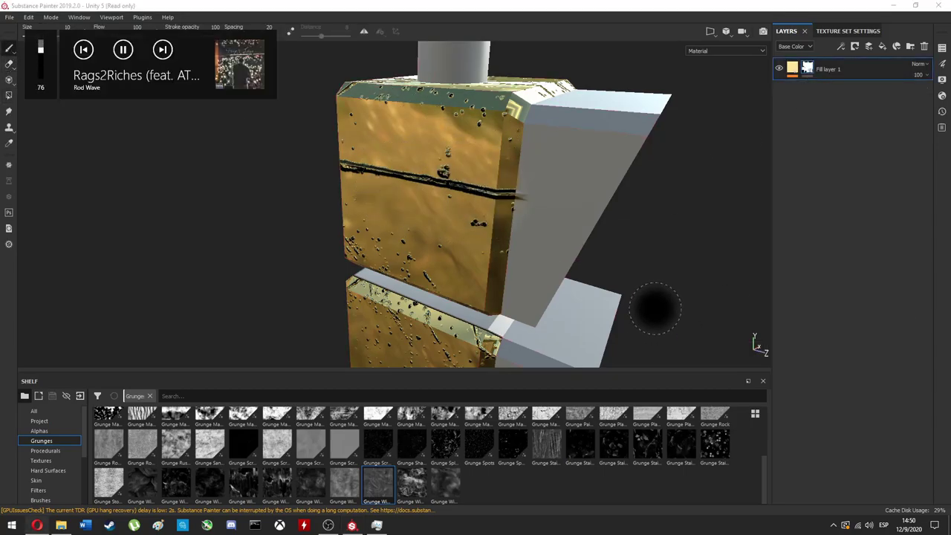
{"action": "key", "text": "XF86AudioNext"}
{"action": "left_click", "coordinate": [393, 213]}
{"action": "left_click_drag", "start_coordinate": [392, 214], "coordinate": [539, 217], "text": "alt"}
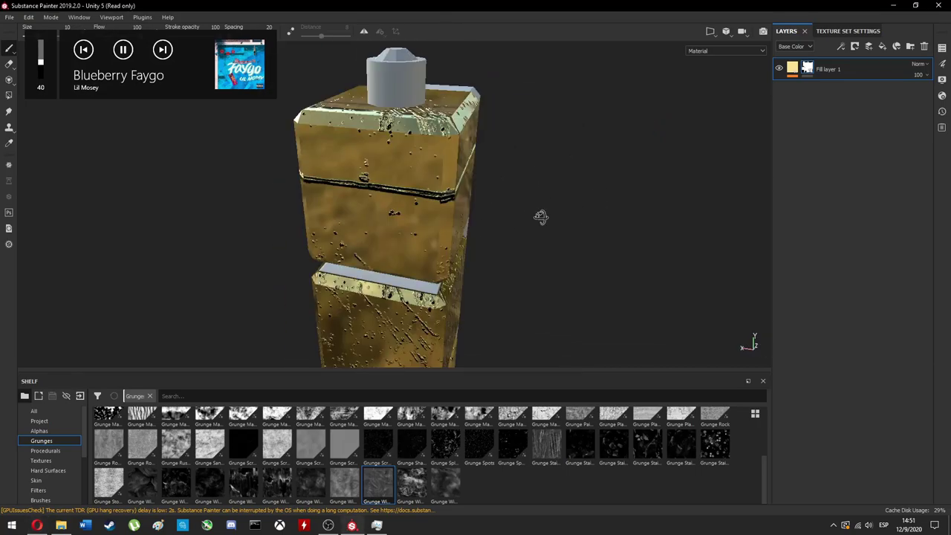
{"action": "left_click_drag", "start_coordinate": [416, 178], "coordinate": [74, 159], "text": "alt"}
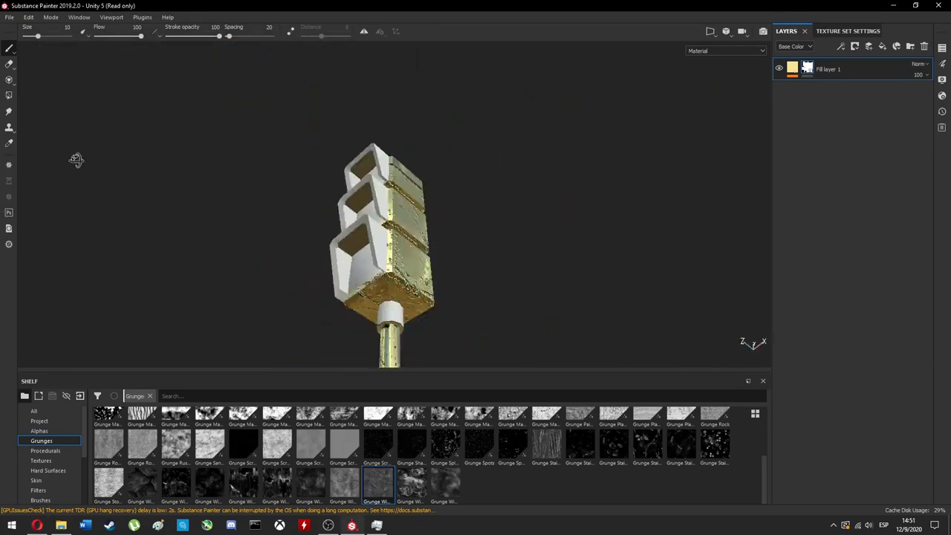
- Set the housing fill's roughness to about 0.0545
{"action": "left_click", "coordinate": [806, 68]}
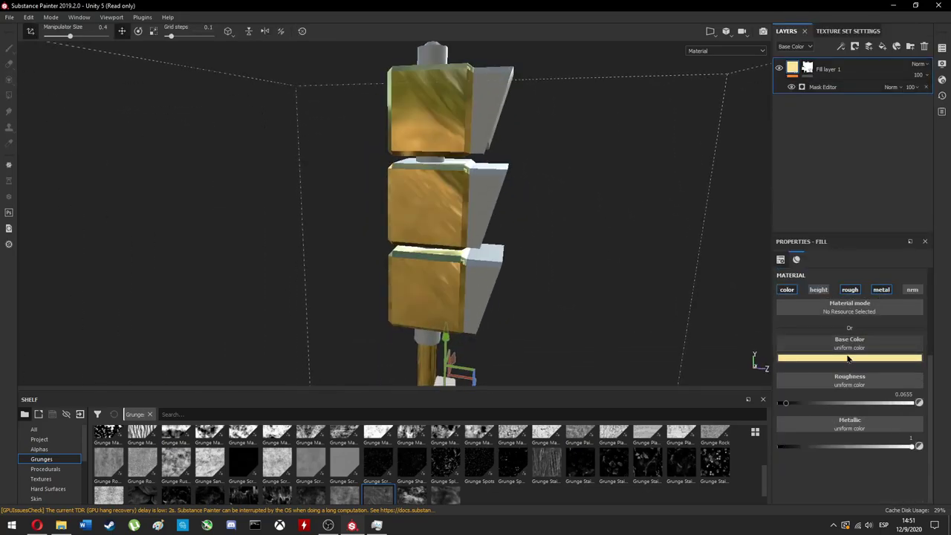
{"action": "left_click_drag", "start_coordinate": [795, 403], "coordinate": [798, 403]}
{"action": "mouse_move", "coordinate": [499, 181]}
{"action": "left_mouse_down", "text": "alt"}
{"action": "mouse_move", "coordinate": [527, 216]}
{"action": "mouse_move", "coordinate": [505, 223]}
{"action": "mouse_move", "coordinate": [481, 121]}
{"action": "mouse_move", "coordinate": [480, 189]}
{"action": "left_mouse_up", "text": "alt"}
{"action": "scroll", "coordinate": [484, 238], "scroll_direction": "up", "scroll_amount": 5}
{"action": "scroll", "coordinate": [483, 239], "scroll_direction": "down", "scroll_amount": 5}
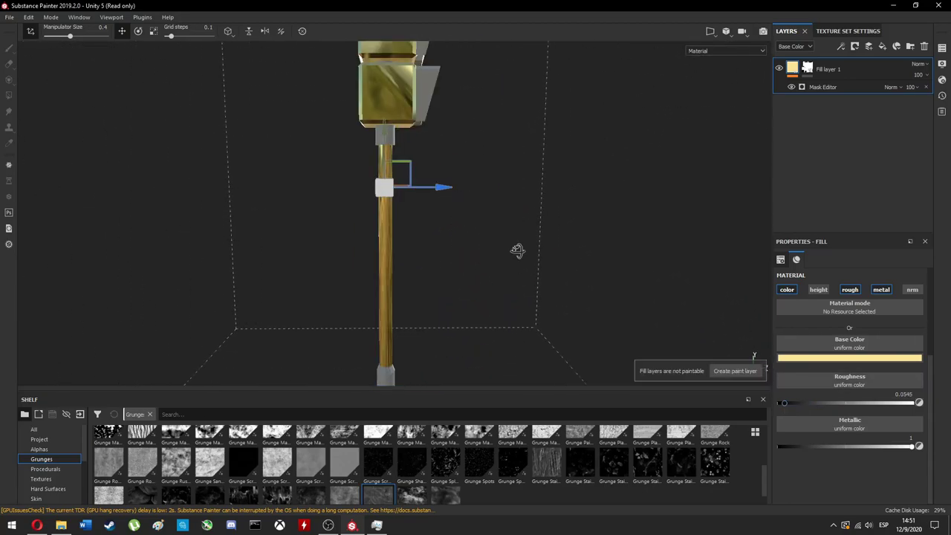
{"action": "mouse_move", "coordinate": [517, 250]}
{"action": "left_mouse_down", "text": "alt"}
{"action": "mouse_move", "coordinate": [501, 97]}
{"action": "mouse_move", "coordinate": [168, 384]}
{"action": "mouse_move", "coordinate": [215, 353]}
{"action": "left_mouse_up", "text": "alt"}
- Add a new fill layer with the Artificial Leather material
{"action": "left_click", "coordinate": [854, 46]}
{"action": "scroll", "coordinate": [45, 446], "scroll_direction": "down", "scroll_amount": 2}
{"action": "left_click", "coordinate": [42, 452]}
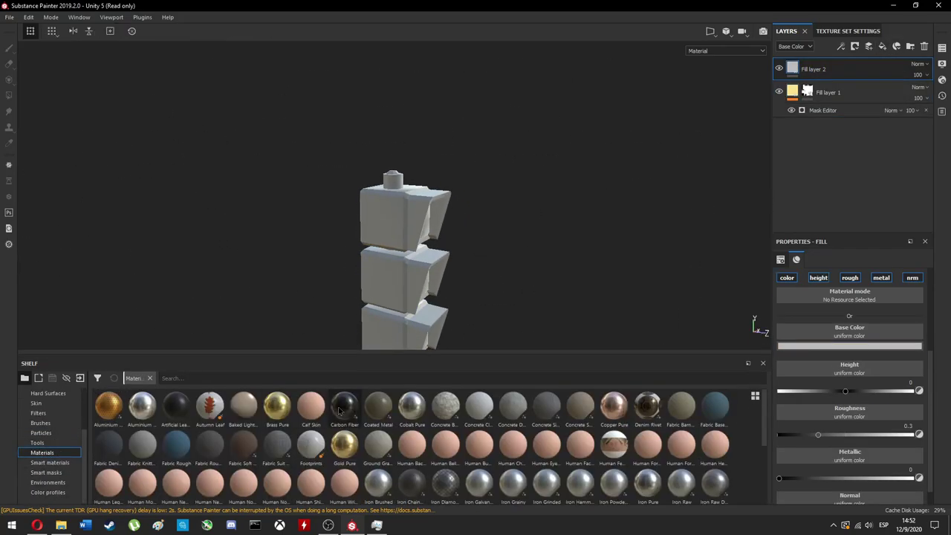
{"action": "mouse_move", "coordinate": [175, 405]}
{"action": "left_mouse_down"}
{"action": "mouse_move", "coordinate": [417, 289]}
{"action": "mouse_move", "coordinate": [84, 329]}
{"action": "mouse_move", "coordinate": [364, 306]}
{"action": "left_mouse_up"}
- Give Fill layer 2 a black mask and polygon-fill the lamp hoods
{"action": "right_click", "coordinate": [820, 74]}
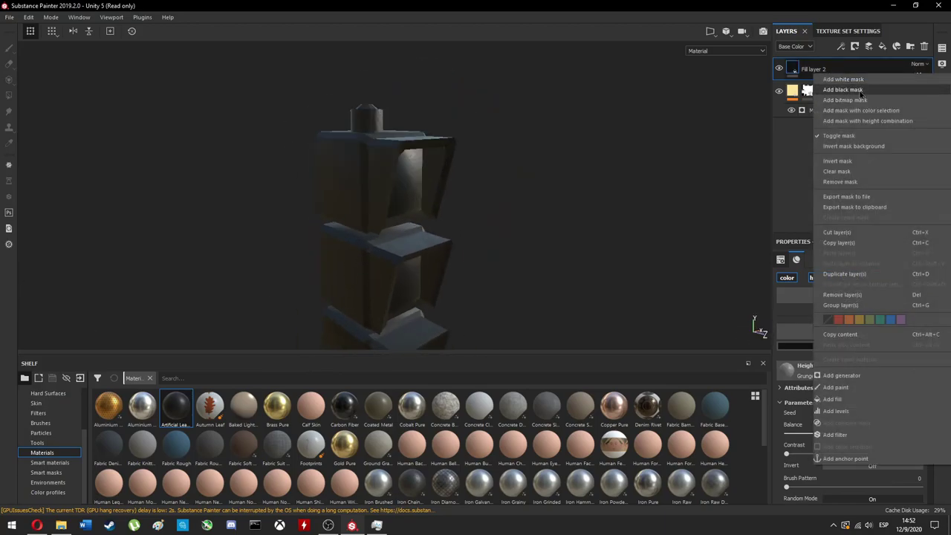
{"action": "left_click", "coordinate": [843, 89]}
{"action": "key", "text": "4"}
{"action": "scroll", "coordinate": [335, 150], "scroll_direction": "up", "scroll_amount": 2}
{"action": "mouse_move", "coordinate": [223, 185]}
{"action": "left_mouse_down", "text": "alt"}
{"action": "mouse_move", "coordinate": [335, 150]}
{"action": "mouse_move", "coordinate": [343, 67]}
{"action": "mouse_move", "coordinate": [425, 213]}
{"action": "mouse_move", "coordinate": [384, 287]}
{"action": "mouse_move", "coordinate": [401, 225]}
{"action": "mouse_move", "coordinate": [455, 256]}
{"action": "mouse_move", "coordinate": [456, 153]}
{"action": "left_mouse_up", "text": "alt"}
{"action": "scroll", "coordinate": [426, 212], "scroll_direction": "down", "scroll_amount": 2}
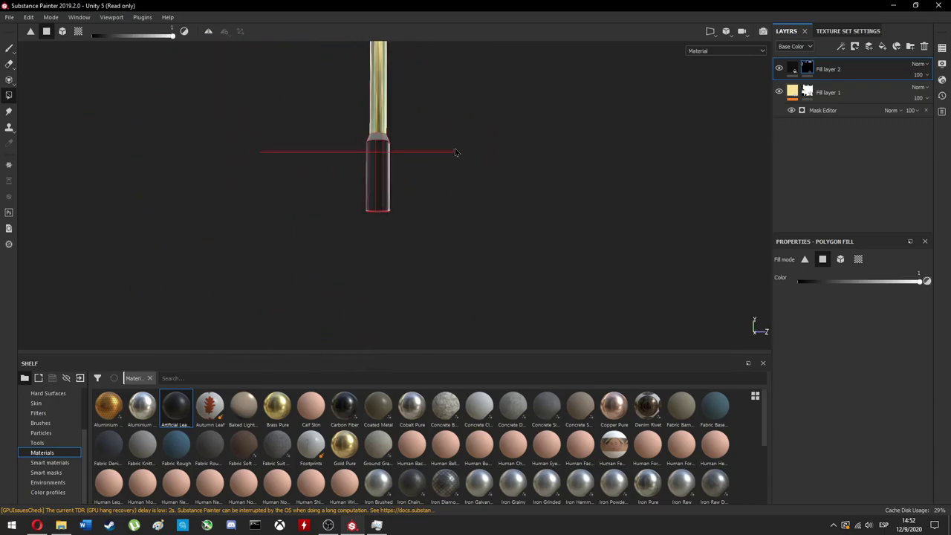
{"action": "mouse_move", "coordinate": [216, 136]}
{"action": "left_mouse_down", "text": "alt"}
{"action": "mouse_move", "coordinate": [378, 123]}
{"action": "mouse_move", "coordinate": [297, 144]}
{"action": "mouse_move", "coordinate": [501, 211]}
{"action": "mouse_move", "coordinate": [369, 151]}
{"action": "left_mouse_up", "text": "alt"}
{"action": "scroll", "coordinate": [378, 124], "scroll_direction": "up", "scroll_amount": 3}
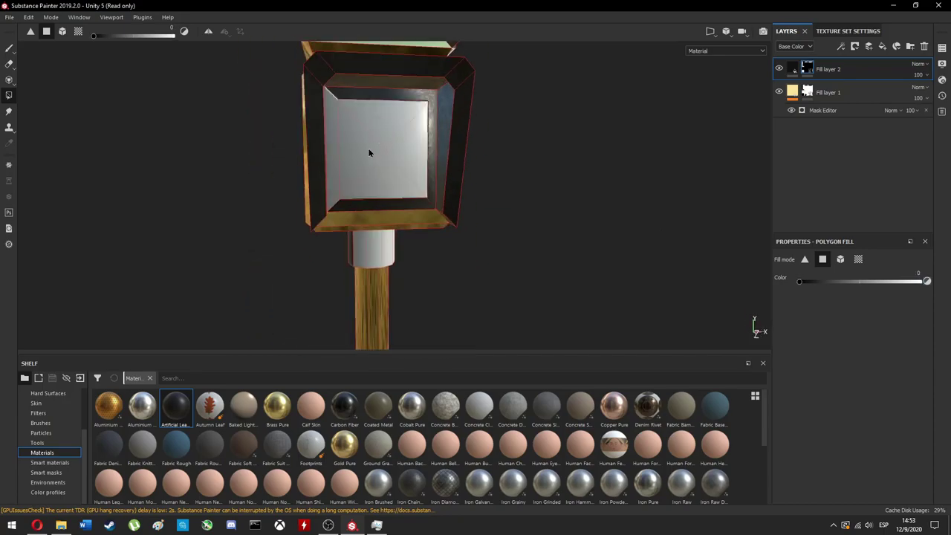
{"action": "left_click", "coordinate": [801, 285]}
{"action": "mouse_move", "coordinate": [373, 254]}
{"action": "left_mouse_down", "text": "alt"}
{"action": "mouse_move", "coordinate": [142, 89]}
{"action": "mouse_move", "coordinate": [394, 108]}
{"action": "mouse_move", "coordinate": [245, 162]}
{"action": "left_mouse_up", "text": "alt"}
- Zoom out to the whole traffic light and open Fill layer 1's settings
{"action": "left_click", "coordinate": [793, 91]}
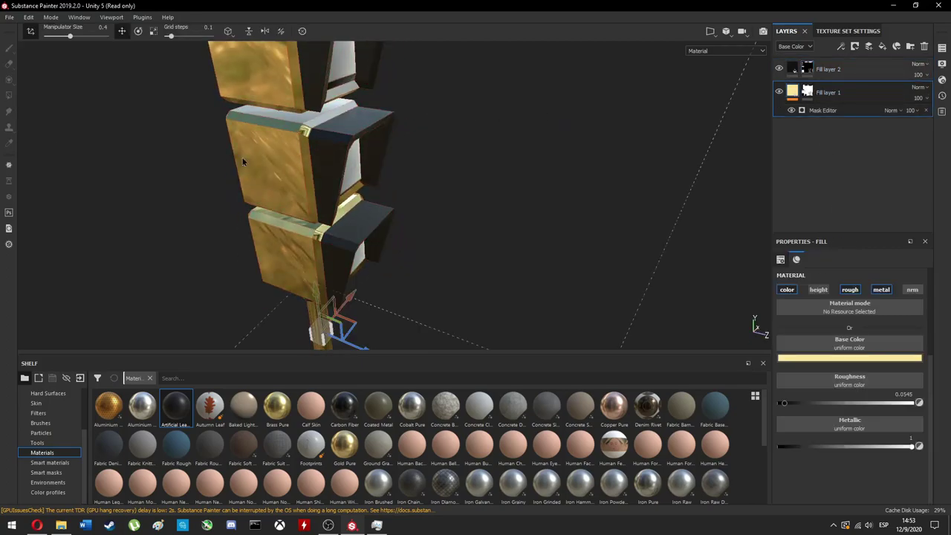
{"action": "left_click", "coordinate": [807, 91]}
{"action": "mouse_move", "coordinate": [335, 104]}
{"action": "left_mouse_down", "text": "alt"}
{"action": "mouse_move", "coordinate": [83, 102]}
{"action": "mouse_move", "coordinate": [411, 127]}
{"action": "mouse_move", "coordinate": [539, 189]}
{"action": "mouse_move", "coordinate": [512, 260]}
{"action": "mouse_move", "coordinate": [423, 124]}
{"action": "left_mouse_up", "text": "alt"}
{"action": "scroll", "coordinate": [424, 125], "scroll_direction": "up", "scroll_amount": 5}
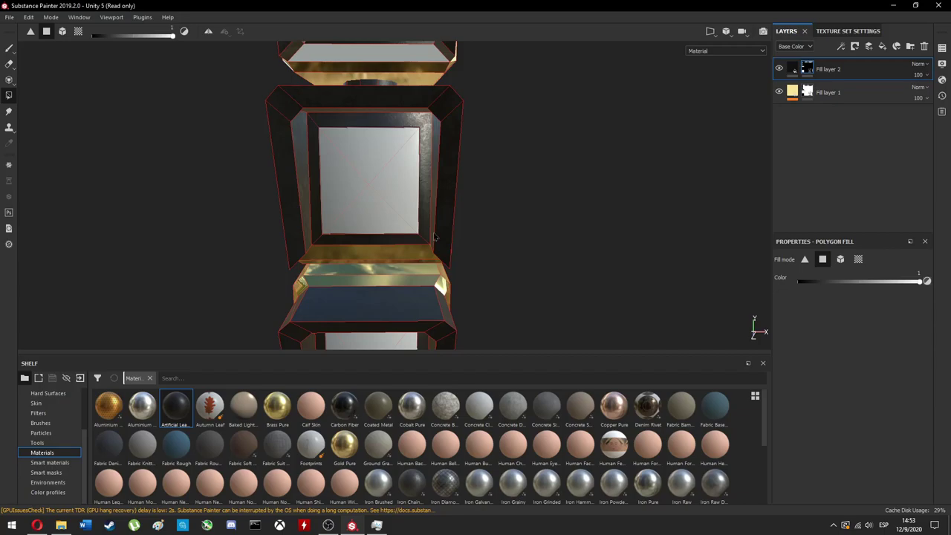
{"action": "scroll", "coordinate": [434, 237], "scroll_direction": "down", "scroll_amount": 5}
{"action": "mouse_move", "coordinate": [459, 282]}
{"action": "left_mouse_down", "text": "alt"}
{"action": "mouse_move", "coordinate": [643, 218]}
{"action": "mouse_move", "coordinate": [486, 155]}
{"action": "mouse_move", "coordinate": [693, 158]}
{"action": "left_mouse_up", "text": "alt"}
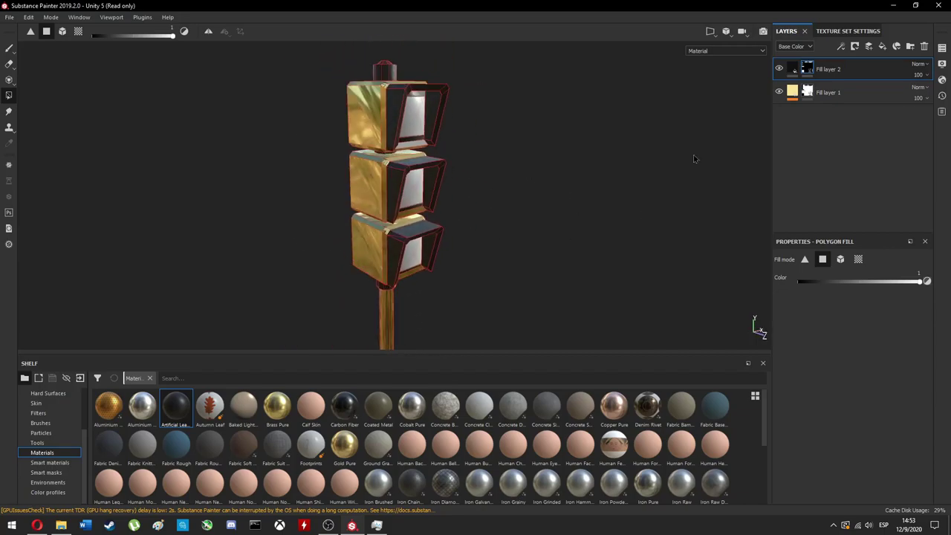
{"action": "left_click", "coordinate": [828, 92]}
{"action": "scroll", "coordinate": [617, 431], "scroll_direction": "down", "scroll_amount": 5}
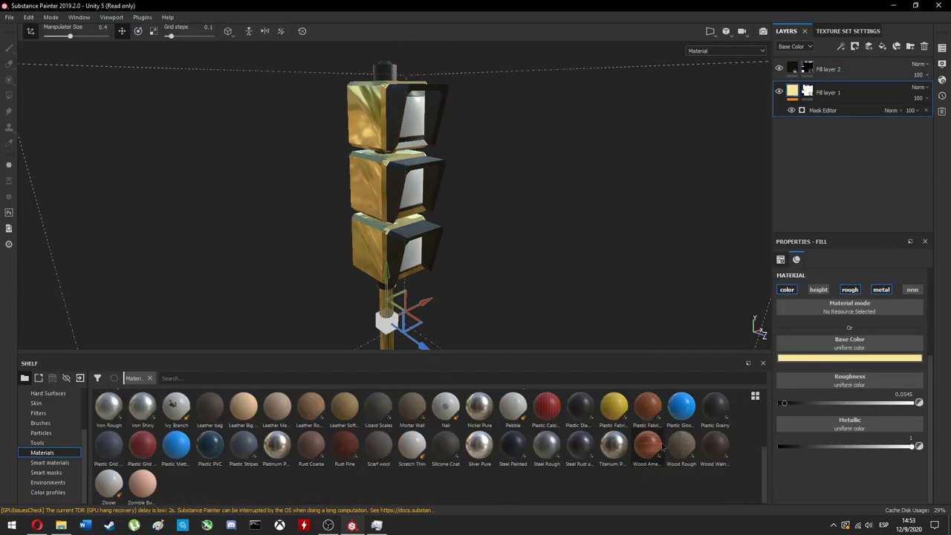
- Apply yellow Plastic Fabric Bands to Fill layer 1, disable its roughness channel, and set Metallic to 1
{"action": "left_click", "coordinate": [615, 411]}
{"action": "mouse_move", "coordinate": [616, 297]}
{"action": "left_mouse_down", "text": "alt"}
{"action": "mouse_move", "coordinate": [612, 250]}
{"action": "mouse_move", "coordinate": [676, 288]}
{"action": "left_mouse_up", "text": "alt"}
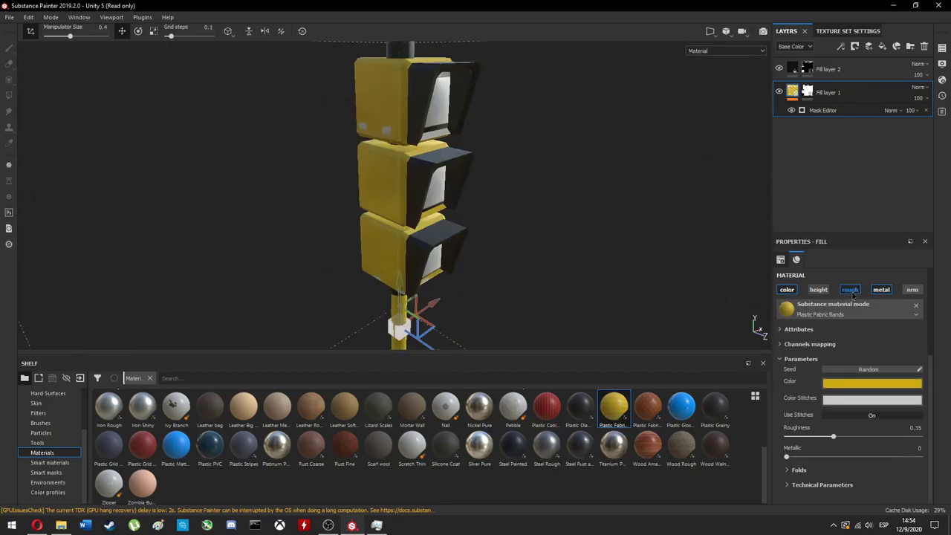
{"action": "left_click", "coordinate": [780, 359]}
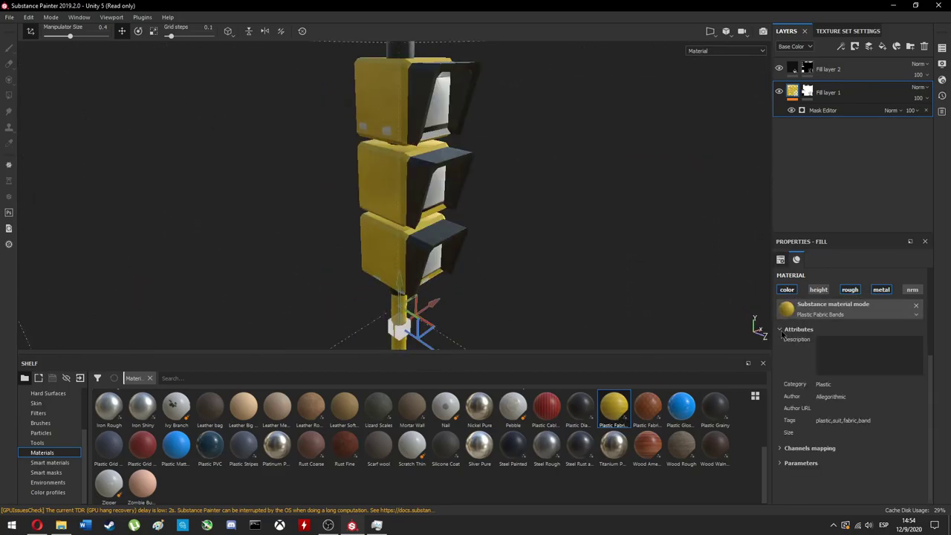
{"action": "left_click", "coordinate": [790, 291]}
{"action": "left_click", "coordinate": [781, 360]}
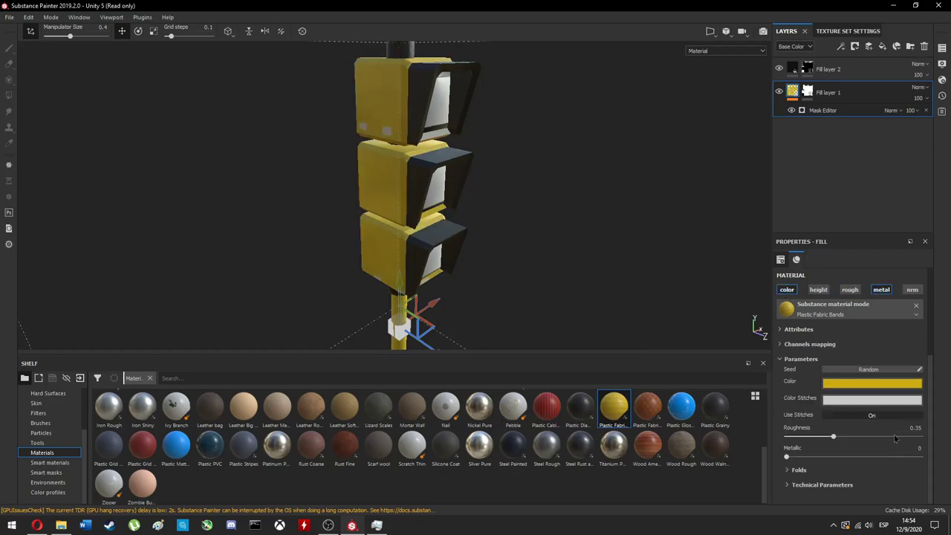
{"action": "left_click_drag", "start_coordinate": [868, 460], "coordinate": [921, 456]}
{"action": "mouse_move", "coordinate": [626, 229]}
{"action": "left_mouse_down", "text": "alt"}
{"action": "mouse_move", "coordinate": [259, 233]}
{"action": "mouse_move", "coordinate": [471, 257]}
{"action": "left_mouse_up", "text": "alt"}
{"action": "scroll", "coordinate": [471, 257], "scroll_direction": "down", "scroll_amount": 3}
{"action": "scroll", "coordinate": [474, 290], "scroll_direction": "up", "scroll_amount": 3}
{"action": "mouse_move", "coordinate": [473, 290]}
{"action": "left_mouse_down", "text": "alt"}
{"action": "mouse_move", "coordinate": [304, 227]}
{"action": "mouse_move", "coordinate": [416, 245]}
{"action": "mouse_move", "coordinate": [56, 411]}
{"action": "left_mouse_up", "text": "alt"}
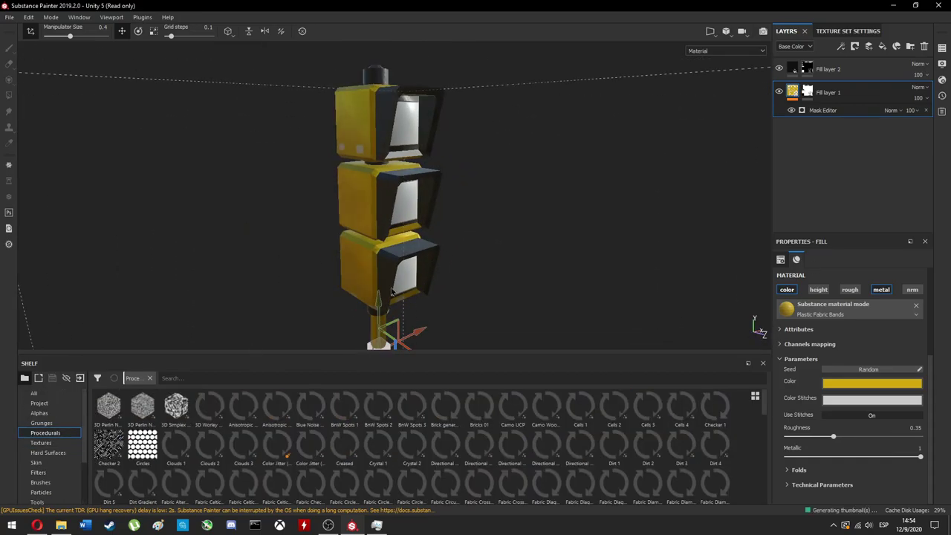
{"action": "key", "text": "XF86AudioLowerVolume"}
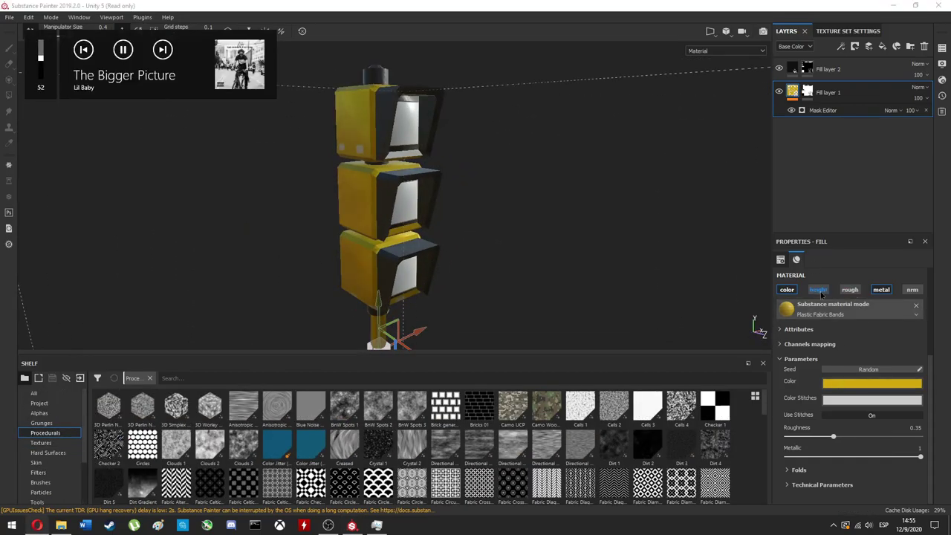
- Add Fill layer 3 and drop Grunge Fingerprints Dusty into its Height slot
{"action": "left_click", "coordinate": [868, 46]}
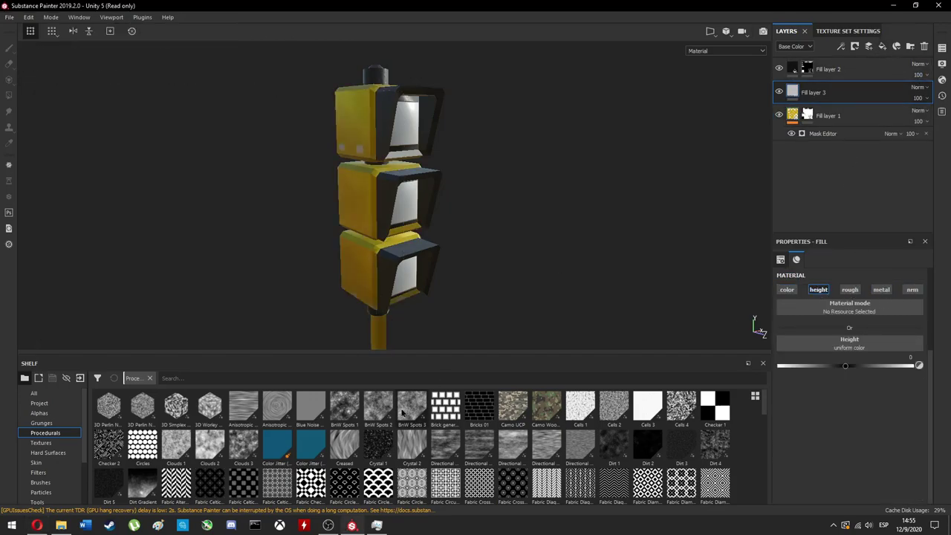
{"action": "scroll", "coordinate": [402, 413], "scroll_direction": "down", "scroll_amount": 10}
{"action": "left_click_drag", "start_coordinate": [614, 407], "coordinate": [849, 342]}
{"action": "mouse_move", "coordinate": [245, 189]}
{"action": "left_mouse_down", "text": "alt"}
{"action": "mouse_move", "coordinate": [259, 193]}
{"action": "mouse_move", "coordinate": [246, 158]}
{"action": "left_mouse_up", "text": "alt"}
- Give Fill layer 3 a white mask and lower the grunge balance to 0.36
{"action": "right_click", "coordinate": [823, 101]}
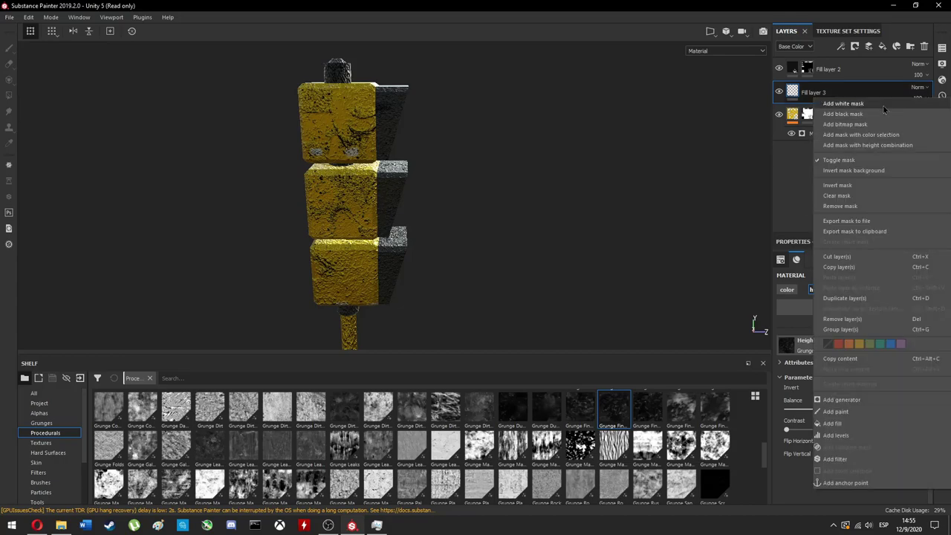
{"action": "left_click", "coordinate": [849, 112]}
{"action": "key", "text": "4"}
{"action": "left_click_drag", "start_coordinate": [471, 298], "coordinate": [411, 275], "text": "alt"}
{"action": "left_click", "coordinate": [792, 91]}
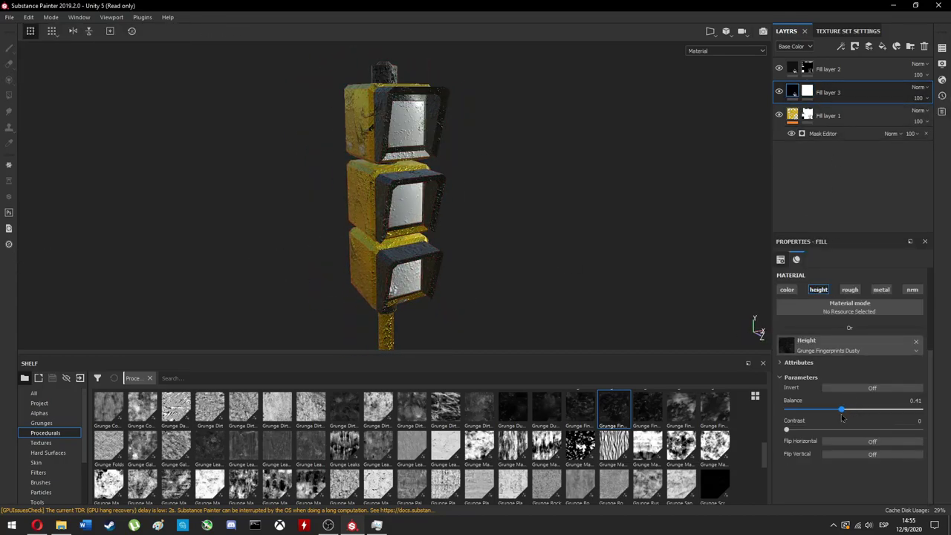
{"action": "left_click_drag", "start_coordinate": [842, 410], "coordinate": [833, 410]}
{"action": "mouse_move", "coordinate": [706, 282]}
{"action": "left_mouse_down", "text": "alt"}
{"action": "mouse_move", "coordinate": [166, 168]}
{"action": "mouse_move", "coordinate": [488, 222]}
{"action": "mouse_move", "coordinate": [357, 163]}
{"action": "mouse_move", "coordinate": [533, 198]}
{"action": "mouse_move", "coordinate": [500, 131]}
{"action": "mouse_move", "coordinate": [369, 186]}
{"action": "mouse_move", "coordinate": [384, 261]}
{"action": "mouse_move", "coordinate": [393, 210]}
{"action": "mouse_move", "coordinate": [532, 89]}
{"action": "left_mouse_up", "text": "alt"}
{"action": "left_click", "coordinate": [869, 46]}
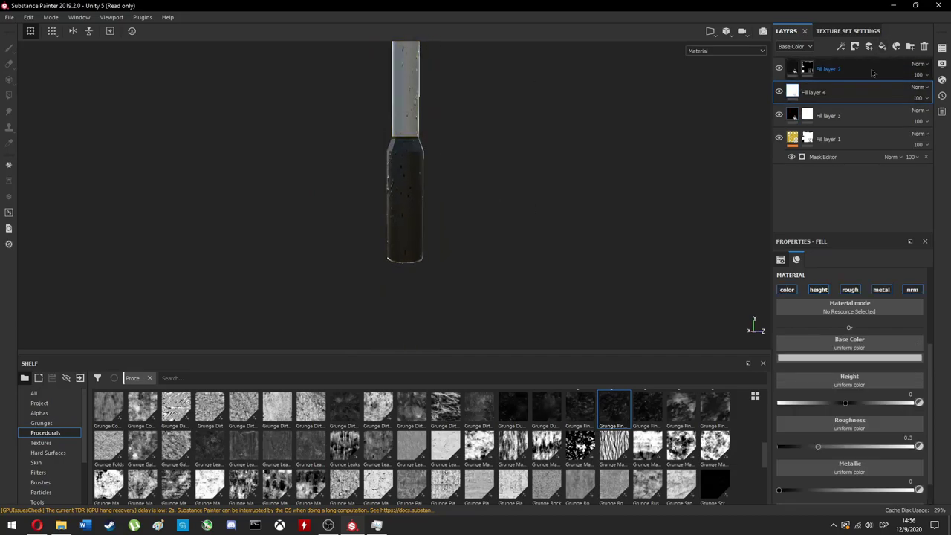
{"action": "left_click", "coordinate": [851, 290]}
{"action": "left_click", "coordinate": [849, 358]}
{"action": "left_click", "coordinate": [877, 421]}
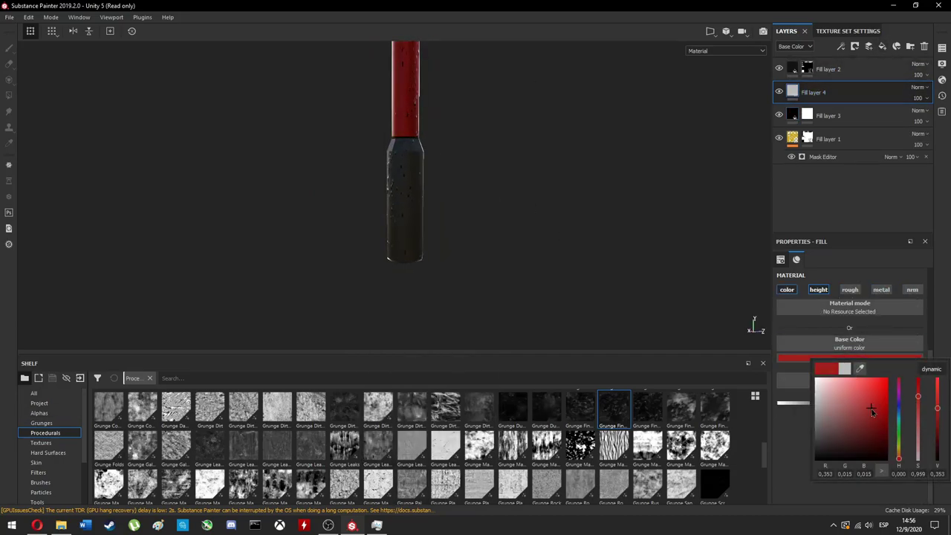
{"action": "left_click", "coordinate": [902, 441]}
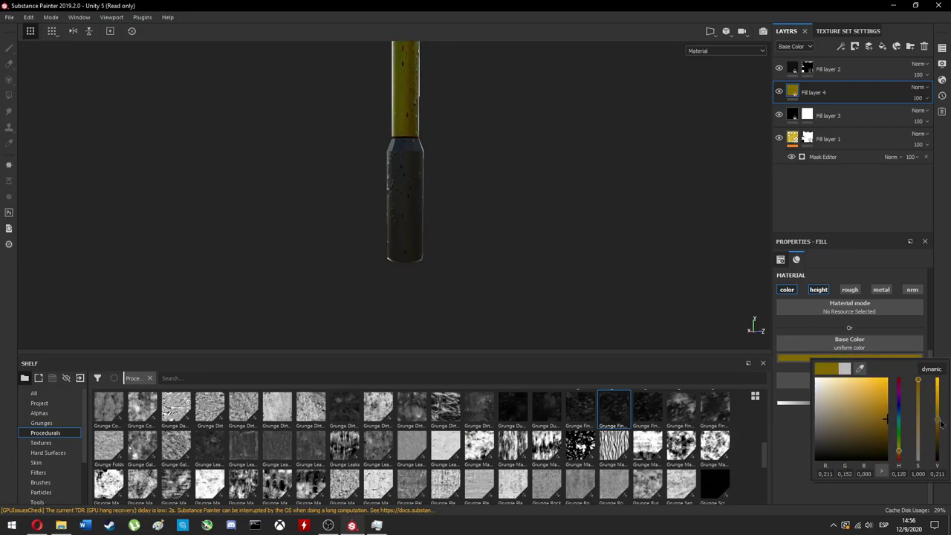
{"action": "left_click", "coordinate": [803, 428]}
{"action": "left_click_drag", "start_coordinate": [446, 409], "coordinate": [839, 315]}
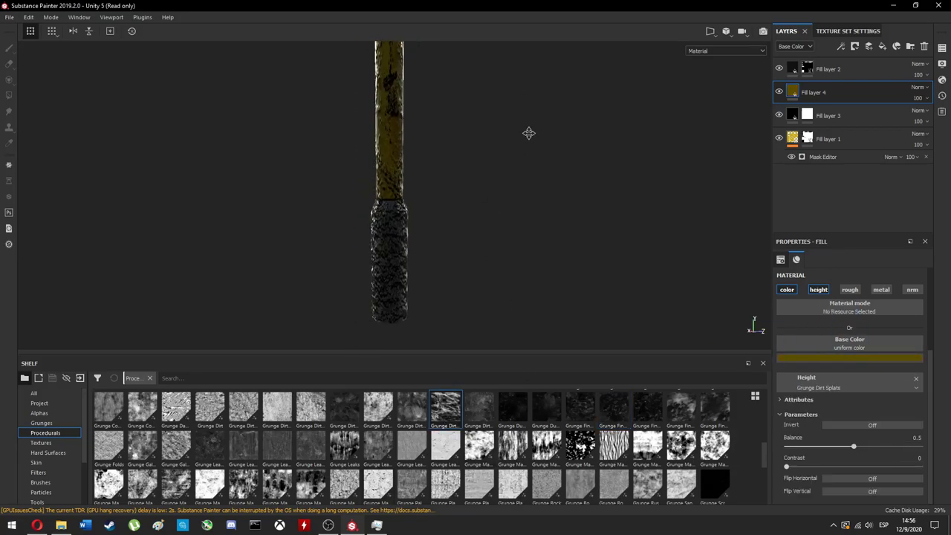
{"action": "right_click", "coordinate": [813, 92]}
{"action": "left_click", "coordinate": [861, 110]}
{"action": "key", "text": "1"}
{"action": "scroll", "coordinate": [417, 186], "scroll_direction": "up", "scroll_amount": 3}
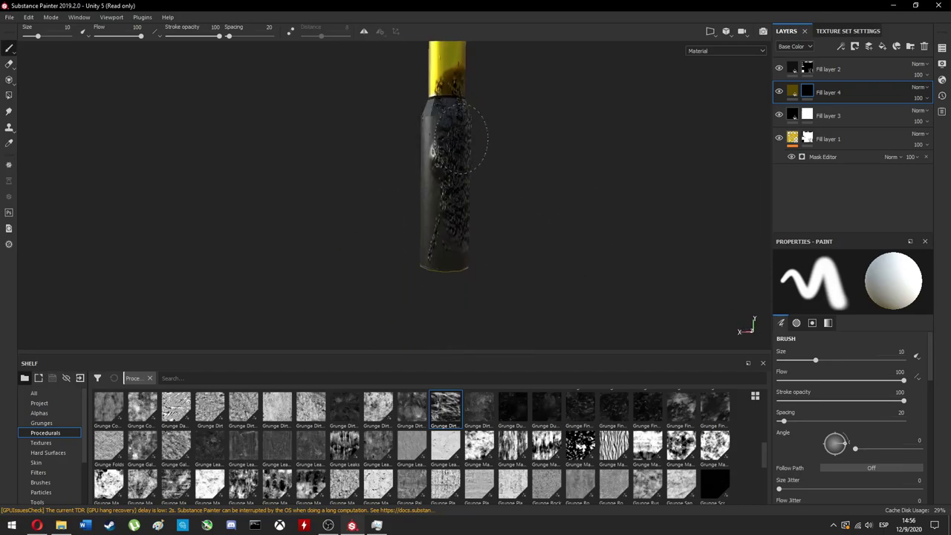
{"action": "scroll", "coordinate": [417, 185], "scroll_direction": "up", "scroll_amount": 5}
{"action": "scroll", "coordinate": [417, 185], "scroll_direction": "up", "scroll_amount": 3}
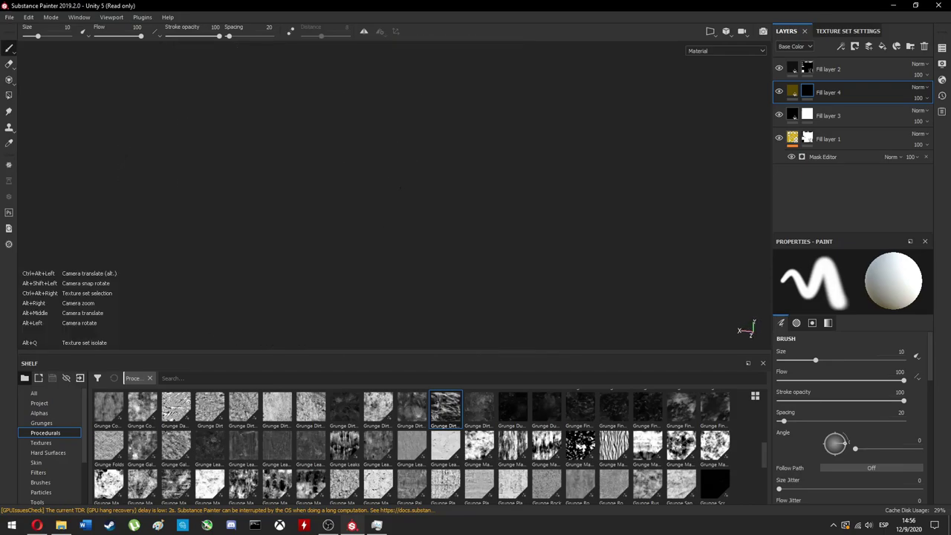
{"action": "key", "text": "ctrl+z"}
{"action": "scroll", "coordinate": [397, 245], "scroll_direction": "up", "scroll_amount": 3}
{"action": "left_click_drag", "start_coordinate": [516, 246], "coordinate": [386, 259], "text": "alt"}
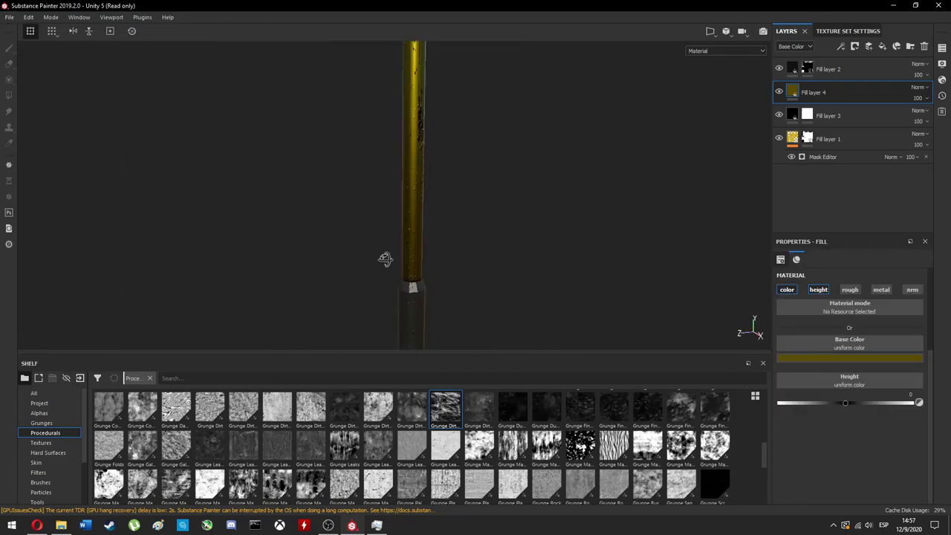
{"action": "right_click", "coordinate": [814, 92]}
{"action": "left_click", "coordinate": [849, 357]}
{"action": "left_click_drag", "start_coordinate": [874, 400], "coordinate": [907, 411]}
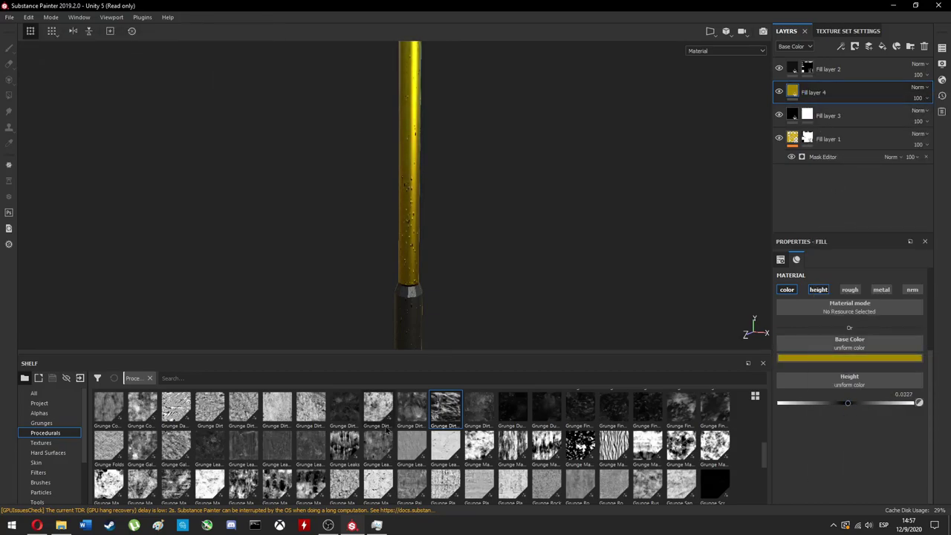
{"action": "scroll", "coordinate": [245, 451], "scroll_direction": "down", "scroll_amount": 5}
{"action": "left_click_drag", "start_coordinate": [857, 395], "coordinate": [849, 382]}
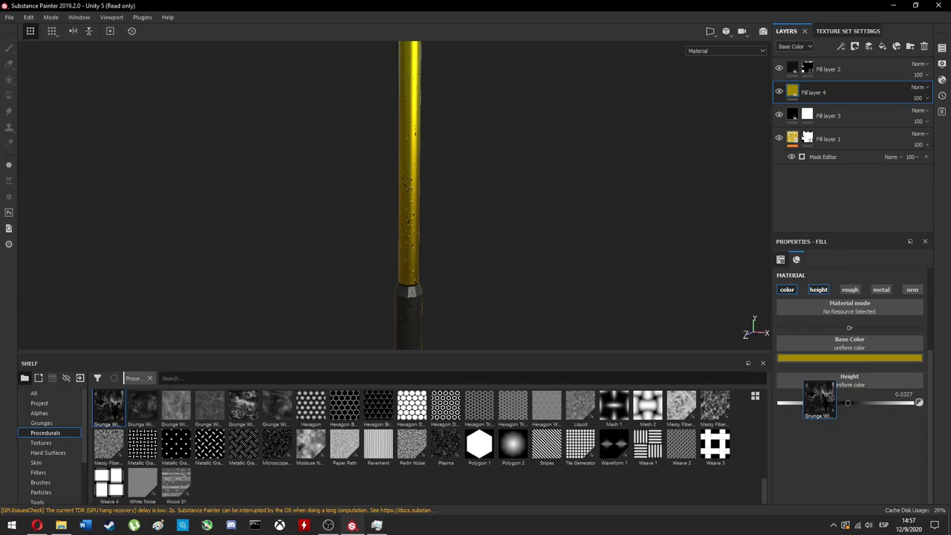
{"action": "right_click", "coordinate": [795, 87]}
{"action": "left_click", "coordinate": [817, 93]}
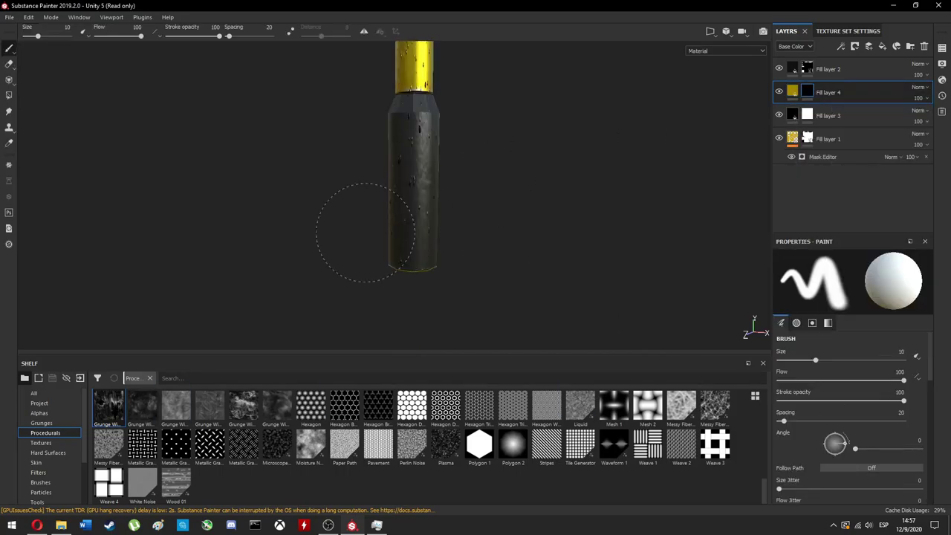
{"action": "left_click_drag", "start_coordinate": [564, 86], "coordinate": [529, 182], "text": "alt"}
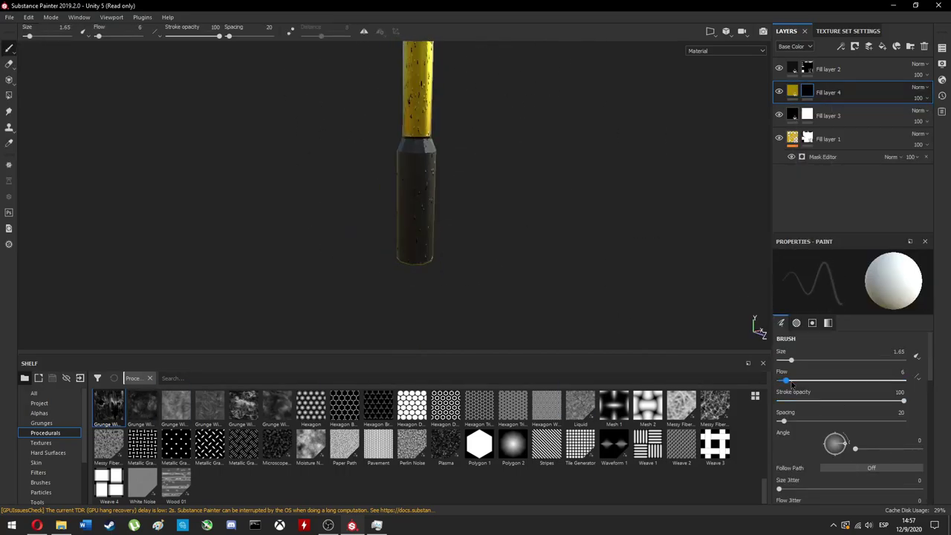
{"action": "left_click_drag", "start_coordinate": [848, 421], "coordinate": [902, 421]}
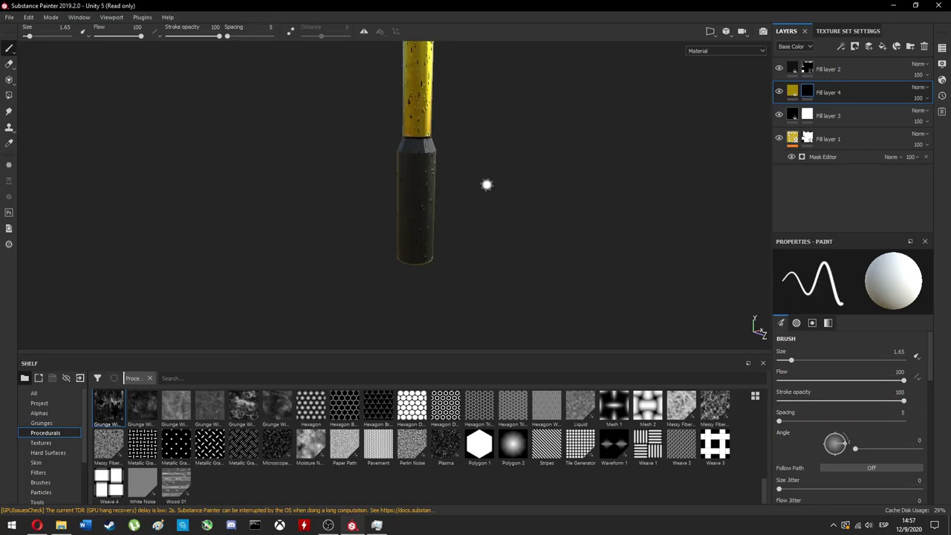
{"action": "key", "text": "Delete"}
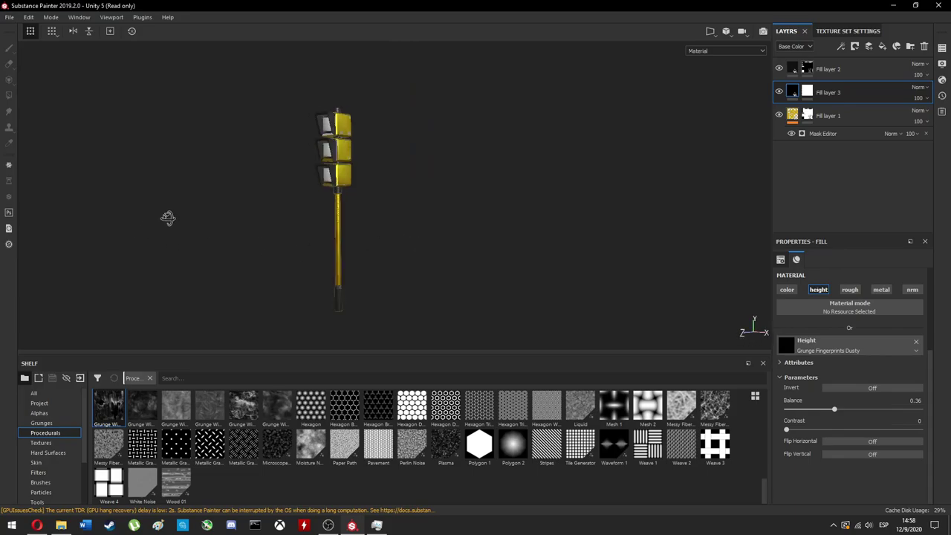
{"action": "left_click_drag", "start_coordinate": [168, 216], "coordinate": [354, 216], "text": "alt"}
{"action": "scroll", "coordinate": [367, 151], "scroll_direction": "up", "scroll_amount": 5}
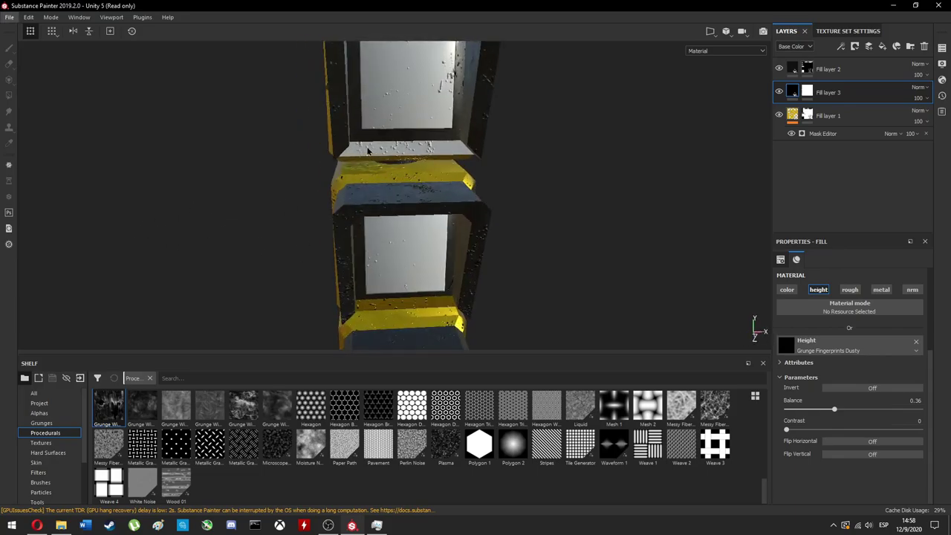
{"action": "scroll", "coordinate": [709, 113], "scroll_direction": "up", "scroll_amount": 2}
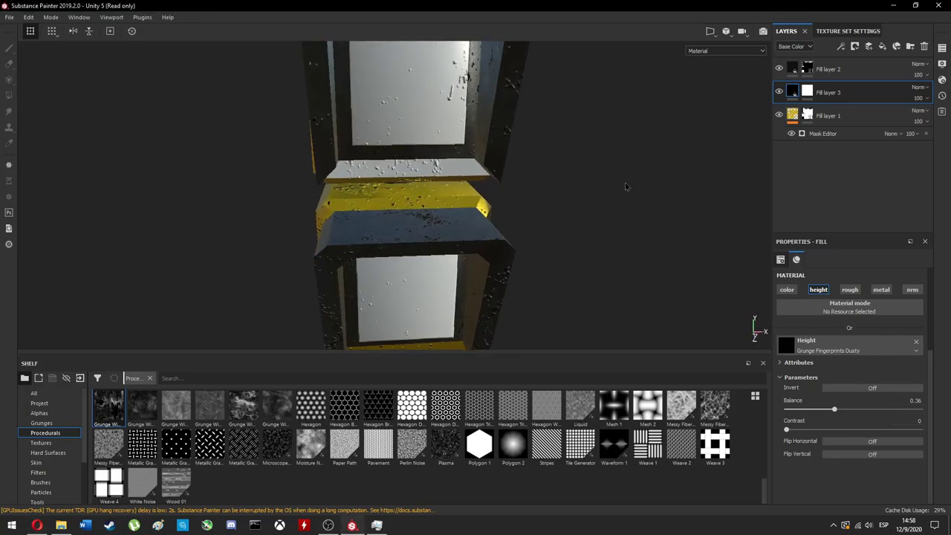
{"action": "left_click", "coordinate": [808, 69]}
{"action": "key", "text": "4"}
{"action": "left_click_drag", "start_coordinate": [719, 115], "coordinate": [352, 235], "text": "alt"}
{"action": "scroll", "coordinate": [425, 303], "scroll_direction": "up", "scroll_amount": 3}
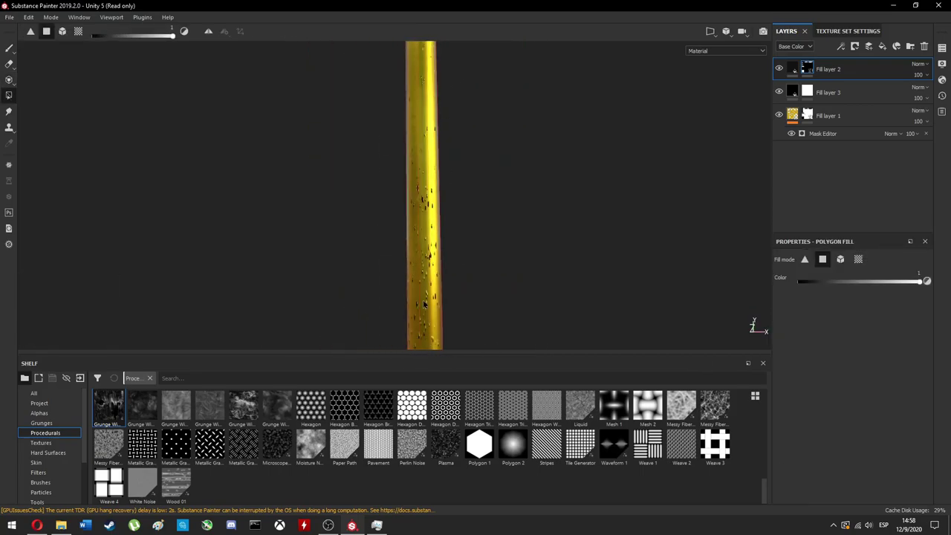
{"action": "mouse_move", "coordinate": [425, 303]}
{"action": "left_mouse_down", "text": "alt"}
{"action": "mouse_move", "coordinate": [465, 136]}
{"action": "mouse_move", "coordinate": [382, 138]}
{"action": "left_mouse_up", "text": "alt"}
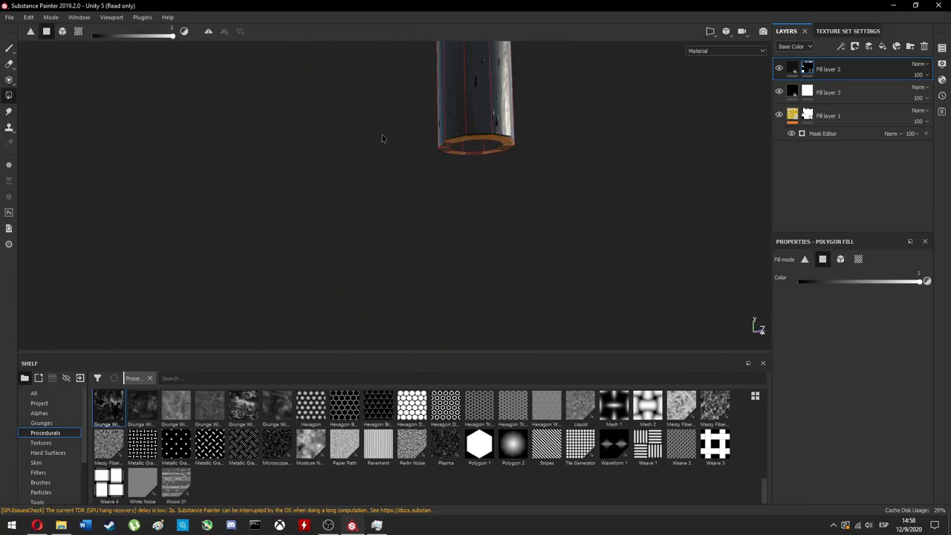
{"action": "mouse_move", "coordinate": [394, 178]}
{"action": "left_mouse_down", "text": "alt"}
{"action": "mouse_move", "coordinate": [501, 304]}
{"action": "mouse_move", "coordinate": [600, 218]}
{"action": "mouse_move", "coordinate": [594, 208]}
{"action": "mouse_move", "coordinate": [333, 214]}
{"action": "mouse_move", "coordinate": [545, 187]}
{"action": "mouse_move", "coordinate": [505, 170]}
{"action": "left_mouse_up", "text": "alt"}
{"action": "right_click_drag", "start_coordinate": [506, 170], "coordinate": [483, 334], "text": "alt"}
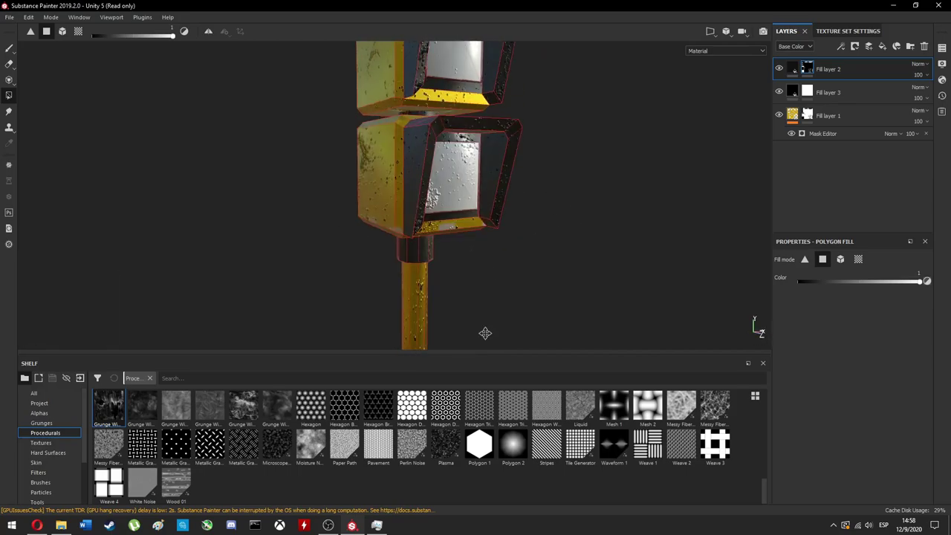
{"action": "mouse_move", "coordinate": [484, 334]}
{"action": "left_mouse_down", "text": "alt"}
{"action": "mouse_move", "coordinate": [546, 172]}
{"action": "mouse_move", "coordinate": [538, 223]}
{"action": "left_mouse_up", "text": "alt"}
{"action": "right_click_drag", "start_coordinate": [539, 222], "coordinate": [510, 329], "text": "alt"}
{"action": "left_click_drag", "start_coordinate": [510, 329], "coordinate": [395, 340], "text": "alt"}
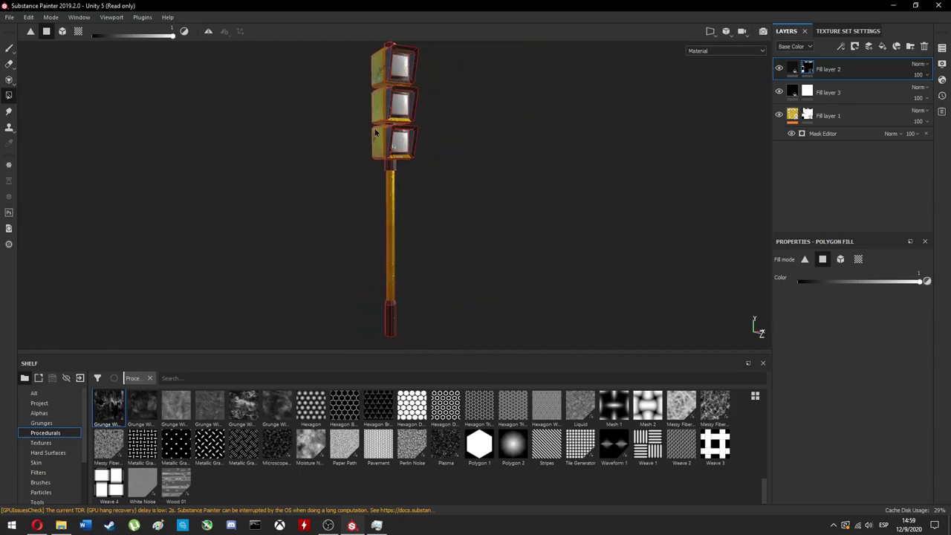
{"action": "right_click_drag", "start_coordinate": [394, 339], "coordinate": [401, 222], "text": "alt"}
{"action": "left_click_drag", "start_coordinate": [401, 223], "coordinate": [445, 215], "text": "alt"}
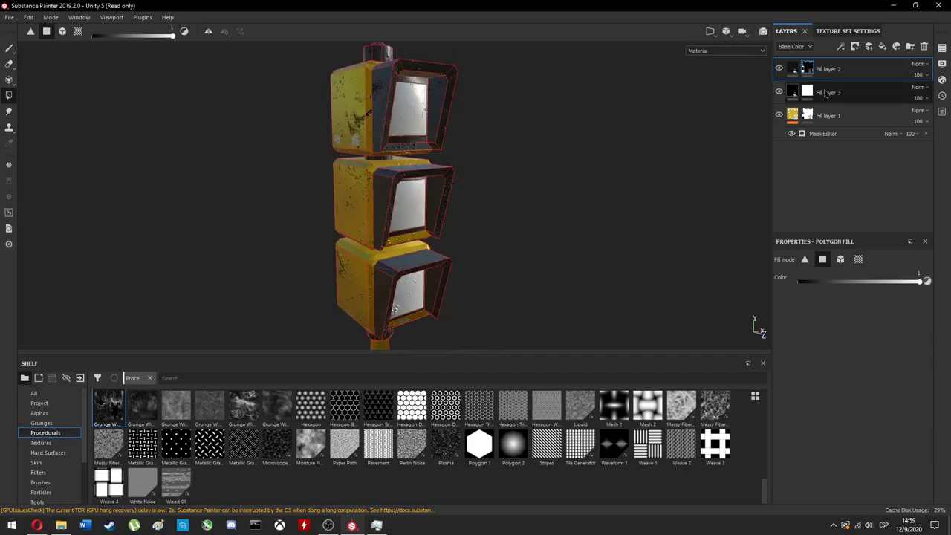
- Adjust Fill layer 3's grunge height contrast, trying 0.68 and settling at 0.1
{"action": "left_click", "coordinate": [792, 115]}
{"action": "left_click", "coordinate": [824, 92]}
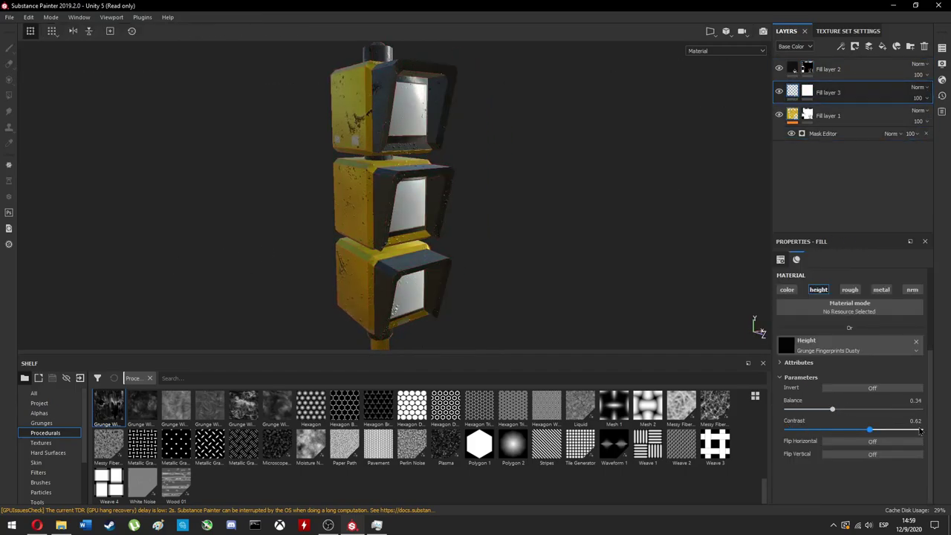
{"action": "left_click_drag", "start_coordinate": [920, 431], "coordinate": [877, 429]}
{"action": "mouse_move", "coordinate": [461, 222]}
{"action": "right_mouse_down", "text": "alt"}
{"action": "mouse_move", "coordinate": [524, 288]}
{"action": "mouse_move", "coordinate": [556, 106]}
{"action": "right_mouse_up", "text": "alt"}
{"action": "middle_click_drag", "start_coordinate": [556, 107], "coordinate": [460, 190], "text": "alt"}
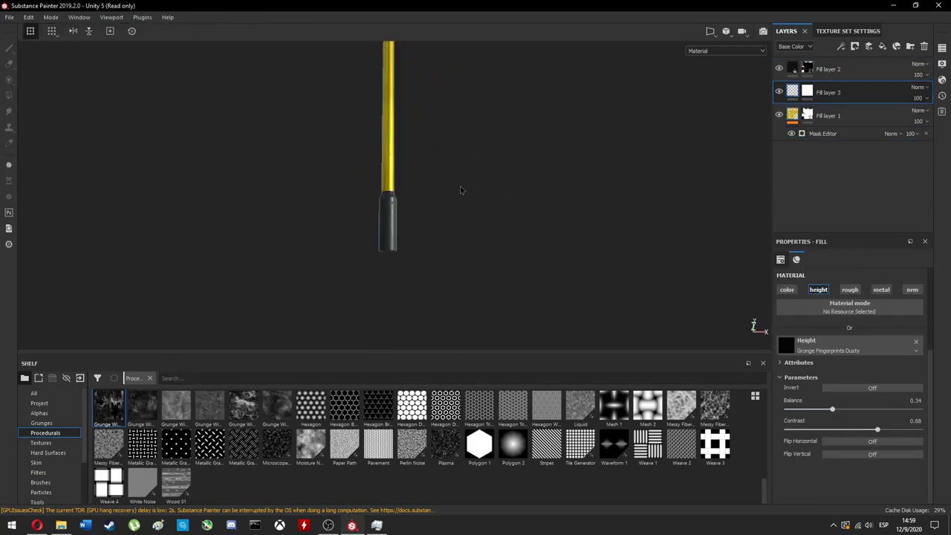
{"action": "right_click_drag", "start_coordinate": [398, 274], "coordinate": [270, 272], "text": "alt"}
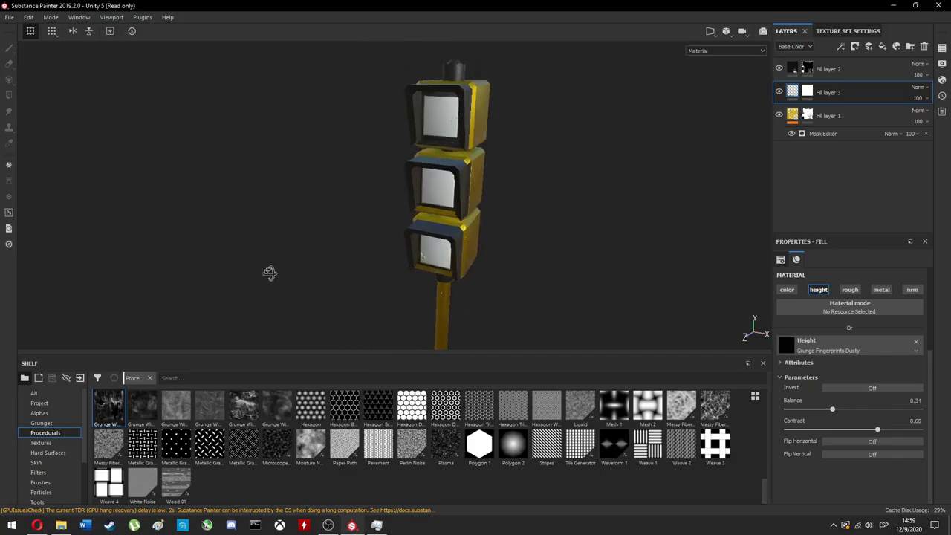
{"action": "left_click_drag", "start_coordinate": [877, 430], "coordinate": [901, 431]}
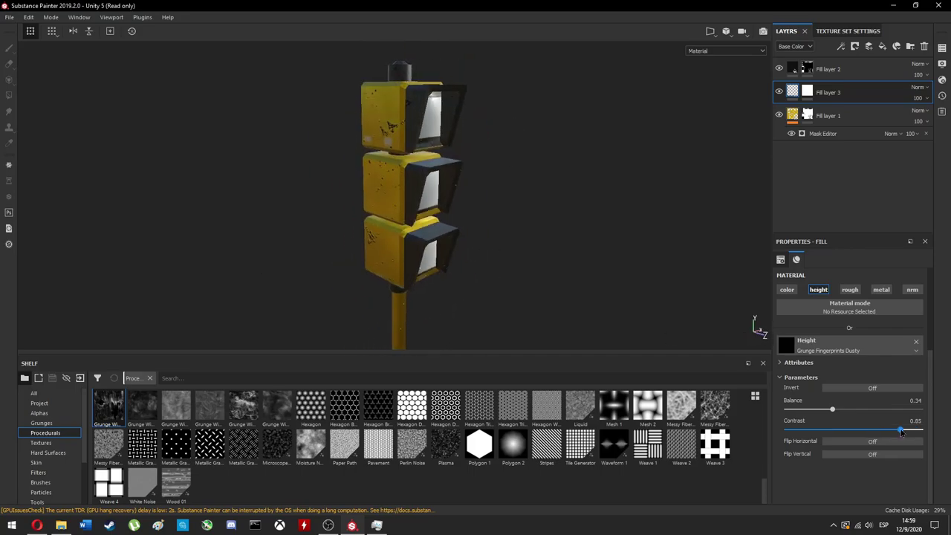
- Add a generator mask to Fill layer 3 using Mask Builder - Legacy
{"action": "right_click", "coordinate": [824, 92]}
{"action": "left_click", "coordinate": [855, 149]}
{"action": "left_click", "coordinate": [843, 289]}
{"action": "left_click", "coordinate": [877, 349]}
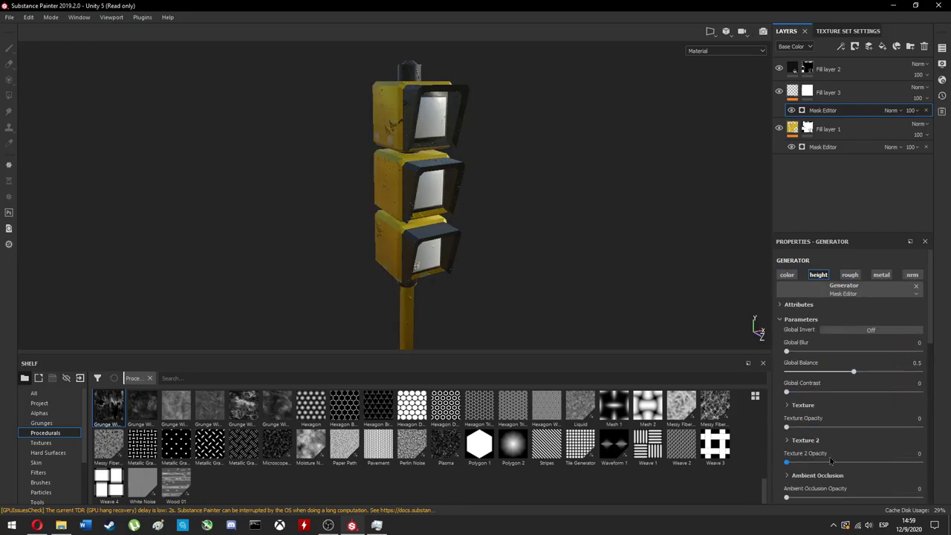
{"action": "scroll", "coordinate": [831, 461], "scroll_direction": "down", "scroll_amount": 3}
{"action": "scroll", "coordinate": [845, 431], "scroll_direction": "down", "scroll_amount": 4}
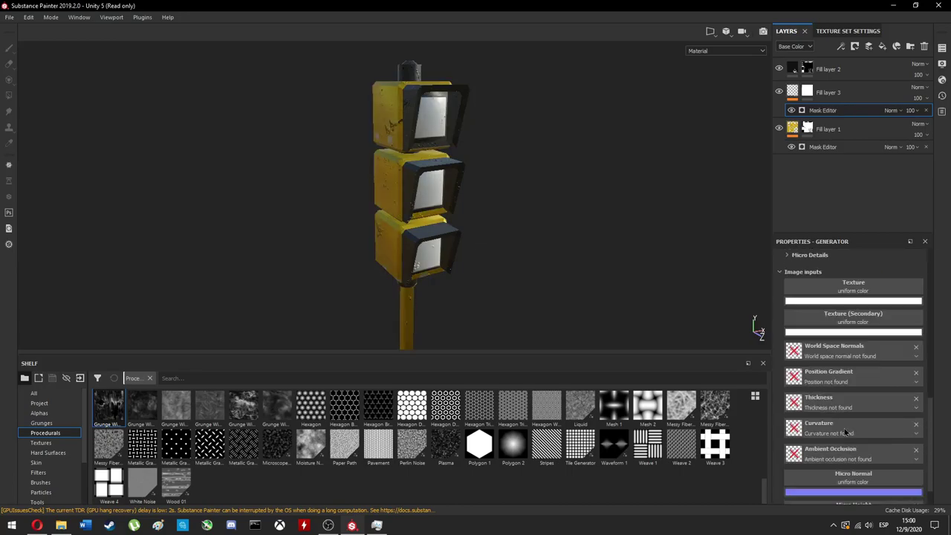
{"action": "left_click", "coordinate": [843, 289]}
{"action": "left_click", "coordinate": [873, 363]}
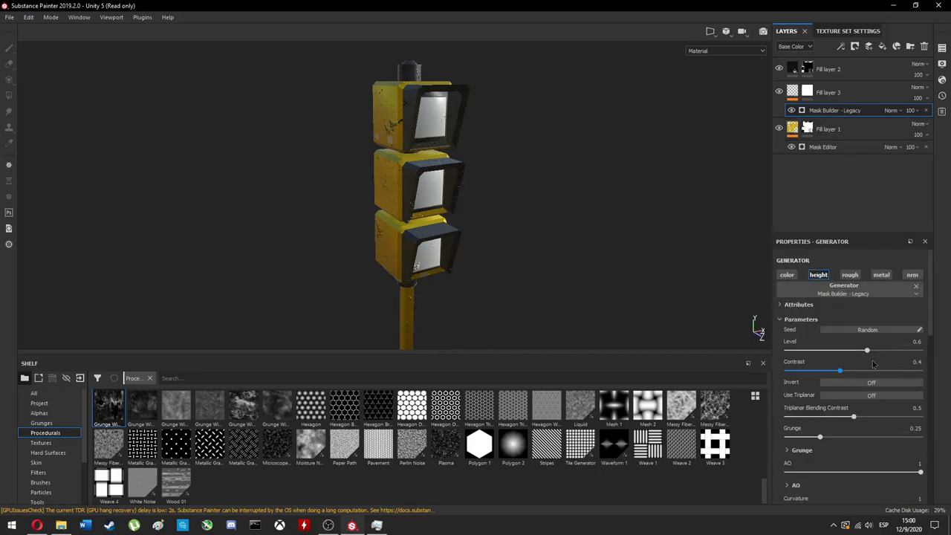
- Tune the mask builder Level to about 0.8 and raise World Space Normal to thin the wear
{"action": "left_click_drag", "start_coordinate": [849, 350], "coordinate": [794, 350]}
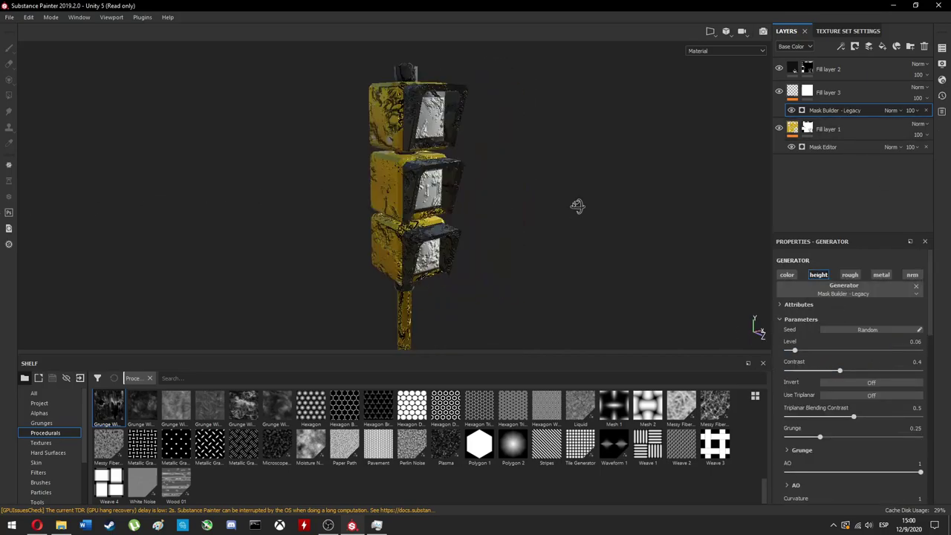
{"action": "left_click_drag", "start_coordinate": [459, 191], "coordinate": [331, 202], "text": "alt"}
{"action": "left_click_drag", "start_coordinate": [794, 350], "coordinate": [857, 349]}
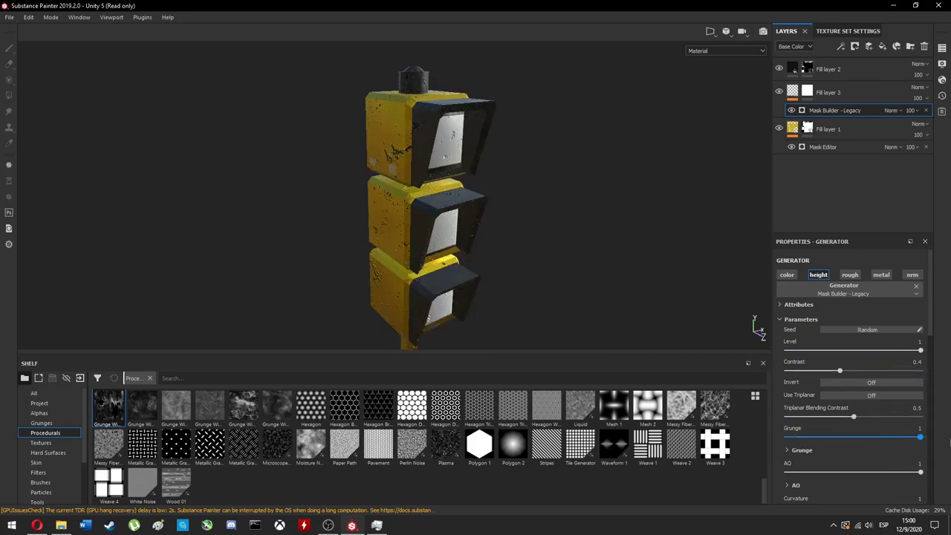
{"action": "left_click_drag", "start_coordinate": [446, 223], "coordinate": [263, 258], "text": "alt"}
{"action": "scroll", "coordinate": [416, 194], "scroll_direction": "up", "scroll_amount": 3}
{"action": "scroll", "coordinate": [854, 371], "scroll_direction": "down", "scroll_amount": 5}
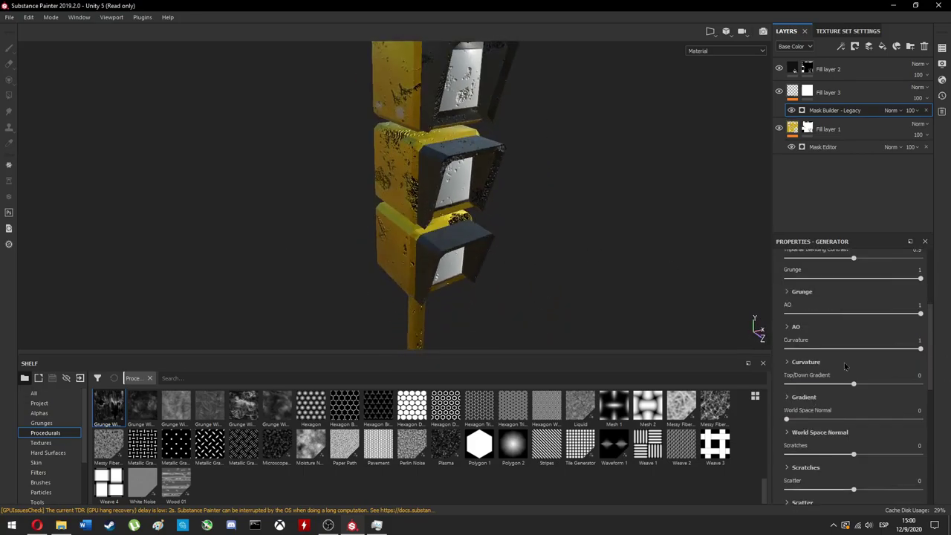
{"action": "left_click_drag", "start_coordinate": [786, 419], "coordinate": [893, 421]}
{"action": "scroll", "coordinate": [855, 476], "scroll_direction": "down", "scroll_amount": 3}
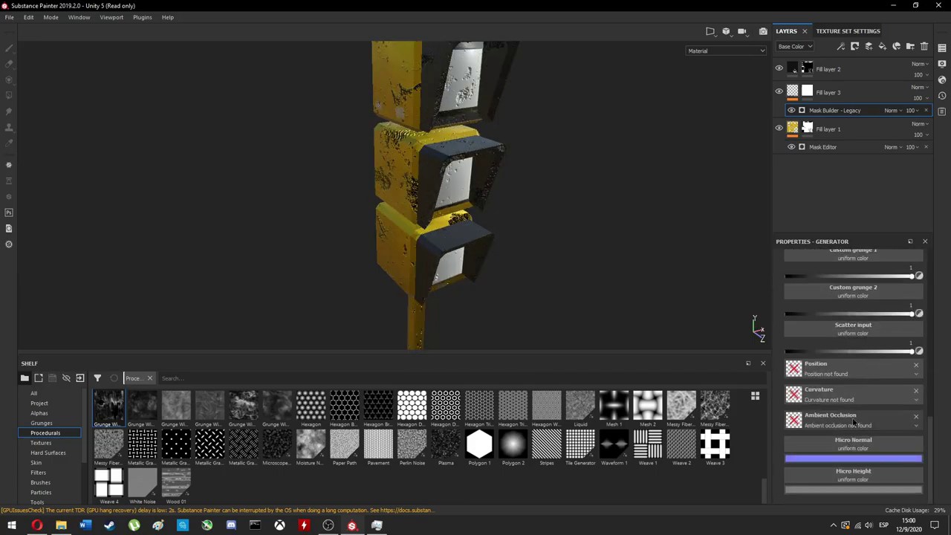
{"action": "scroll", "coordinate": [854, 371], "scroll_direction": "up", "scroll_amount": 10}
{"action": "mouse_move", "coordinate": [446, 193]}
{"action": "left_mouse_down", "text": "alt"}
{"action": "mouse_move", "coordinate": [365, 147]}
{"action": "mouse_move", "coordinate": [318, 233]}
{"action": "mouse_move", "coordinate": [267, 214]}
{"action": "mouse_move", "coordinate": [431, 250]}
{"action": "left_mouse_up", "text": "alt"}
- Clear Fill layer 1's material and give it a dark mustard-yellow base colour
{"action": "left_click", "coordinate": [823, 130]}
{"action": "left_click", "coordinate": [915, 318]}
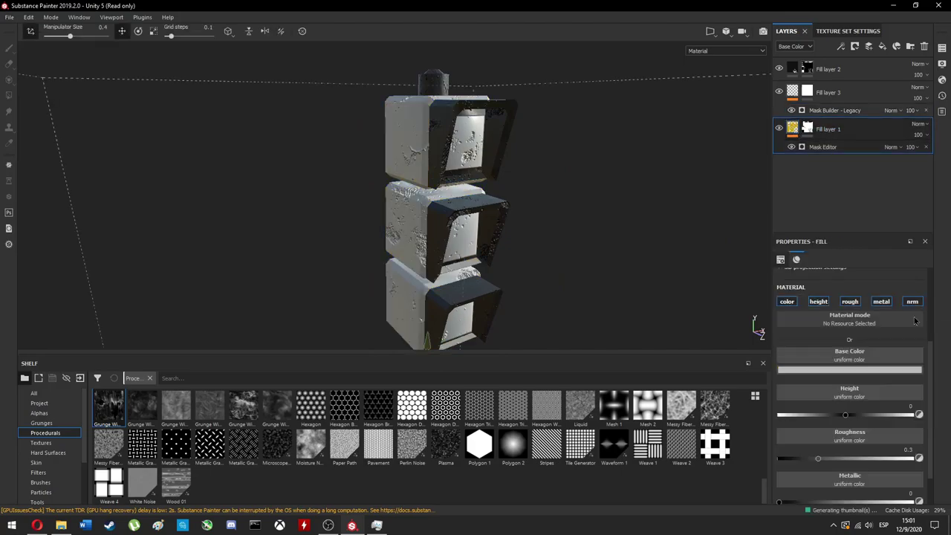
{"action": "left_click", "coordinate": [786, 301]}
{"action": "left_click", "coordinate": [849, 369]}
{"action": "left_click_drag", "start_coordinate": [898, 475], "coordinate": [899, 468]}
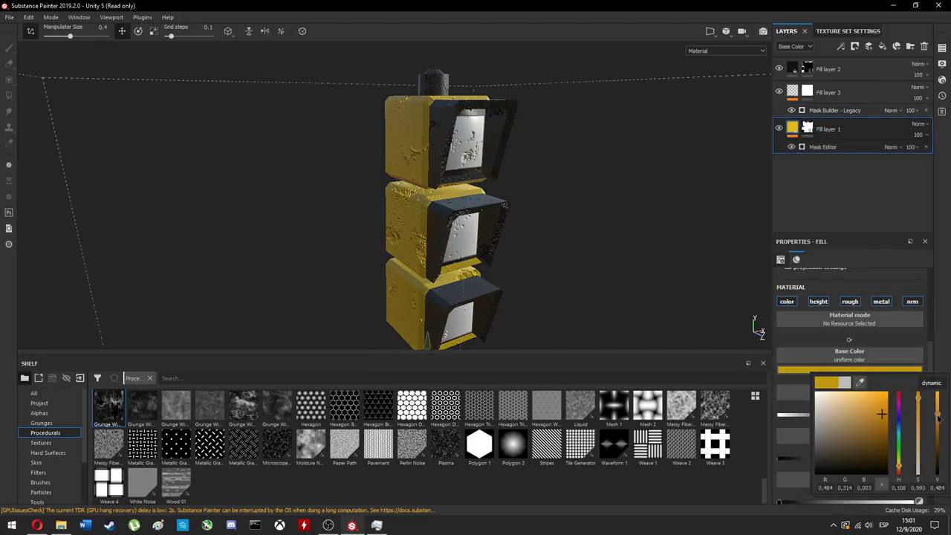
{"action": "left_click_drag", "start_coordinate": [938, 419], "coordinate": [937, 438]}
{"action": "left_click_drag", "start_coordinate": [371, 223], "coordinate": [312, 223], "text": "alt"}
{"action": "scroll", "coordinate": [445, 186], "scroll_direction": "down", "scroll_amount": 5}
{"action": "left_click_drag", "start_coordinate": [446, 186], "coordinate": [475, 171], "text": "alt"}
{"action": "scroll", "coordinate": [446, 145], "scroll_direction": "up", "scroll_amount": 3}
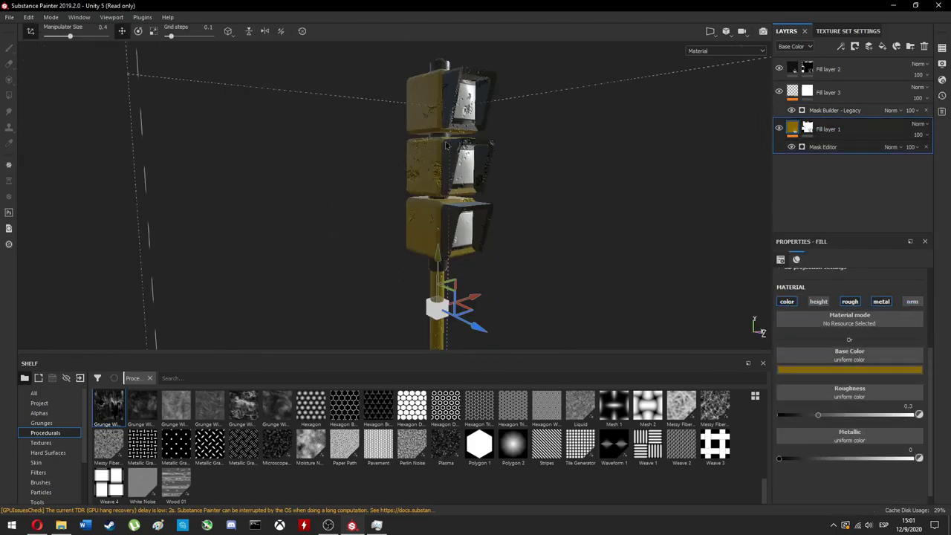
{"action": "scroll", "coordinate": [446, 145], "scroll_direction": "up", "scroll_amount": 2}
- Set the housing fill's roughness to about 0.5 and metalness to 0
{"action": "left_click", "coordinate": [839, 458]}
{"action": "left_click_drag", "start_coordinate": [802, 419], "coordinate": [832, 419]}
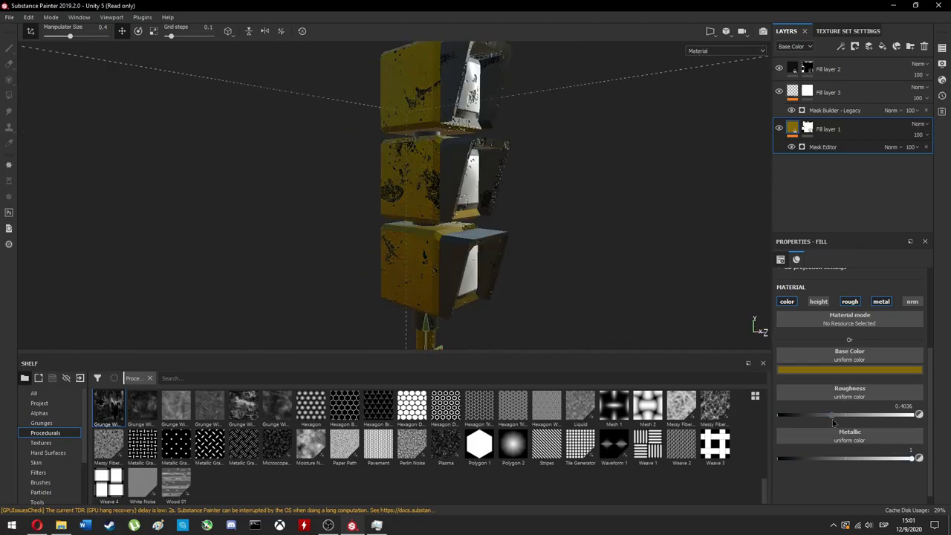
{"action": "left_click_drag", "start_coordinate": [371, 185], "coordinate": [429, 165], "text": "alt"}
{"action": "scroll", "coordinate": [429, 165], "scroll_direction": "up", "scroll_amount": 3}
{"action": "scroll", "coordinate": [429, 164], "scroll_direction": "up", "scroll_amount": 2}
{"action": "left_click", "coordinate": [877, 415]}
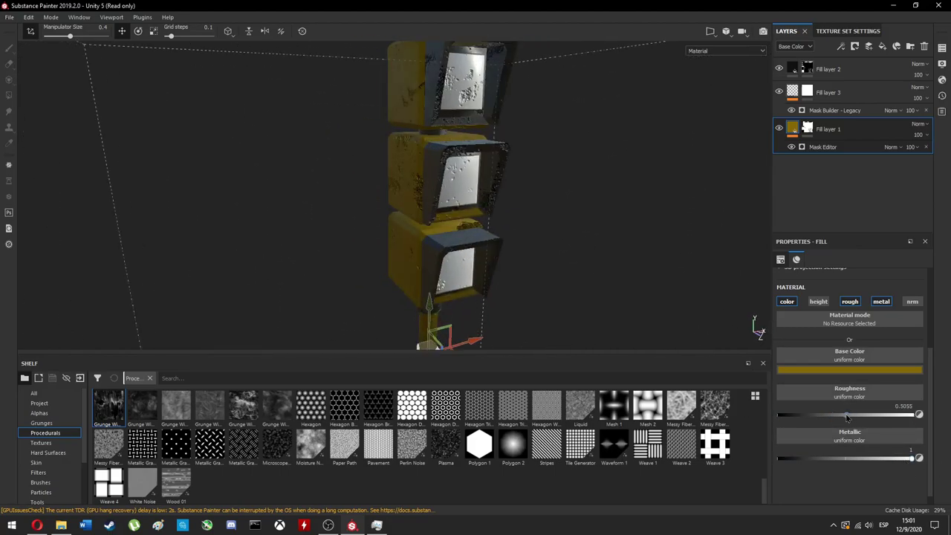
{"action": "left_click_drag", "start_coordinate": [849, 458], "coordinate": [779, 458]}
{"action": "scroll", "coordinate": [534, 232], "scroll_direction": "down", "scroll_amount": 3}
- Orbit around the traffic light to inspect the housing's new surface
{"action": "left_click_drag", "start_coordinate": [648, 265], "coordinate": [84, 229], "text": "alt"}
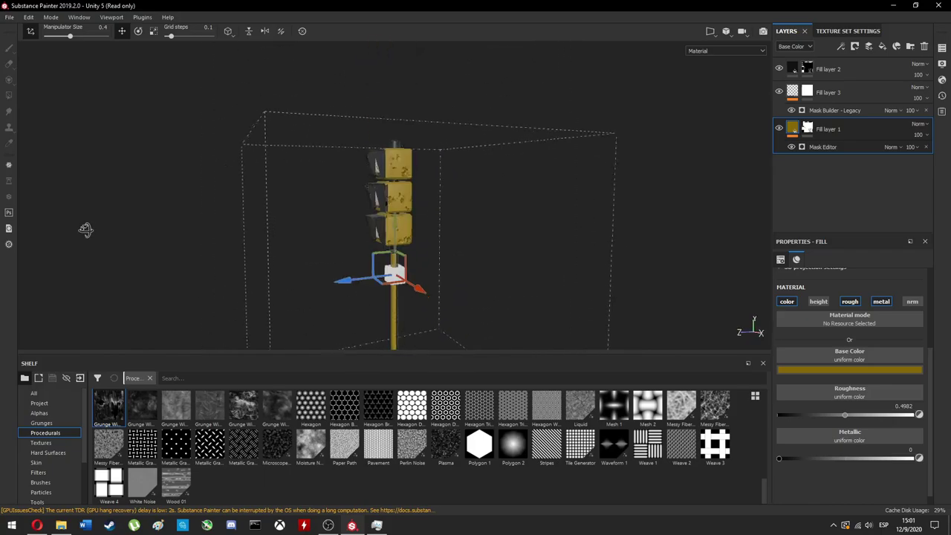
{"action": "scroll", "coordinate": [531, 161], "scroll_direction": "up", "scroll_amount": 3}
{"action": "mouse_move", "coordinate": [530, 161]}
{"action": "left_mouse_down", "text": "alt"}
{"action": "mouse_move", "coordinate": [293, 229]}
{"action": "mouse_move", "coordinate": [540, 186]}
{"action": "left_mouse_up", "text": "alt"}
{"action": "scroll", "coordinate": [540, 186], "scroll_direction": "down", "scroll_amount": 2}
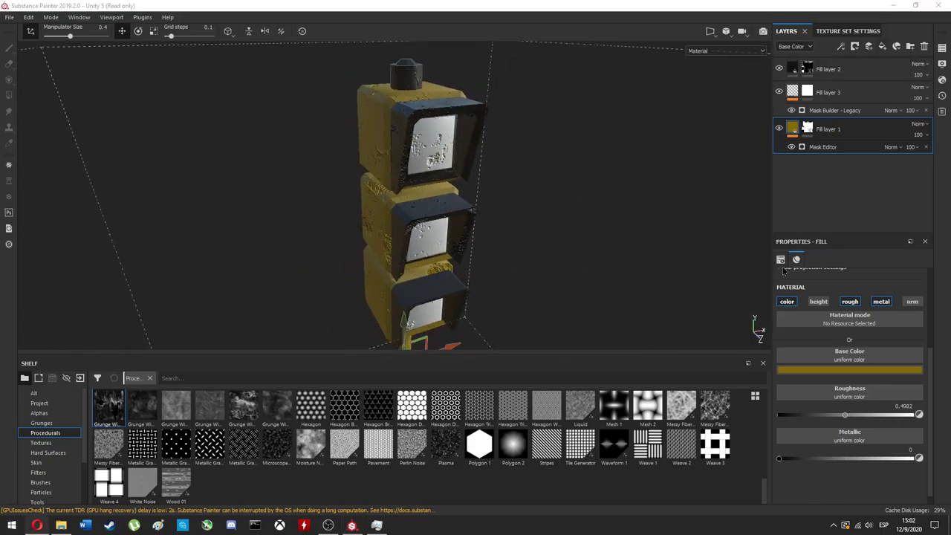
{"action": "mouse_move", "coordinate": [564, 154]}
{"action": "left_mouse_down", "text": "alt"}
{"action": "mouse_move", "coordinate": [485, 190]}
{"action": "mouse_move", "coordinate": [500, 199]}
{"action": "left_mouse_up", "text": "alt"}
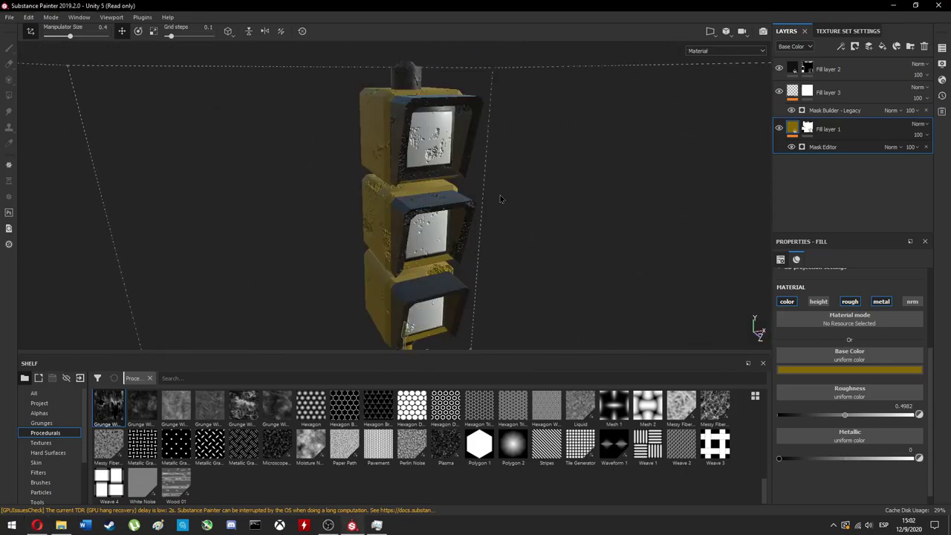
{"action": "scroll", "coordinate": [500, 199], "scroll_direction": "down", "scroll_amount": 3}
{"action": "scroll", "coordinate": [501, 212], "scroll_direction": "down", "scroll_amount": 2}
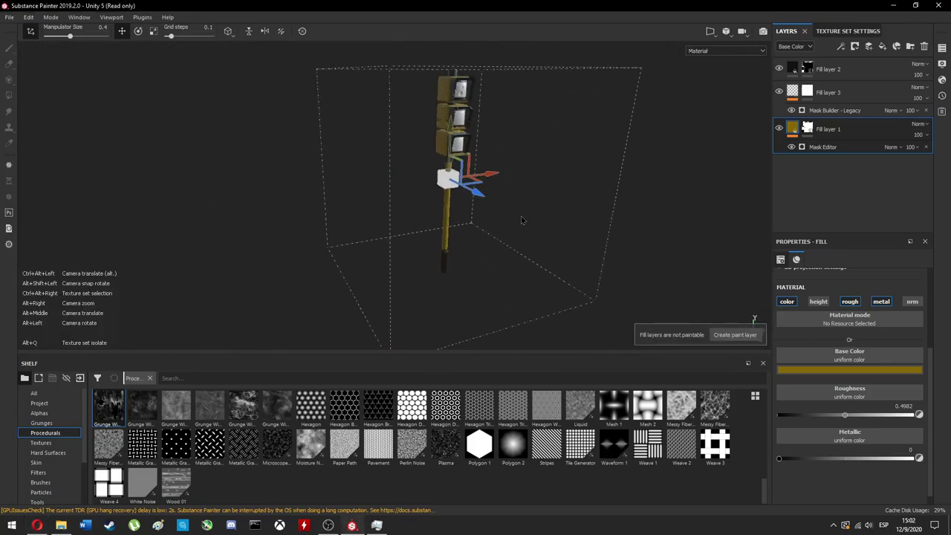
{"action": "left_click", "coordinate": [709, 32]}
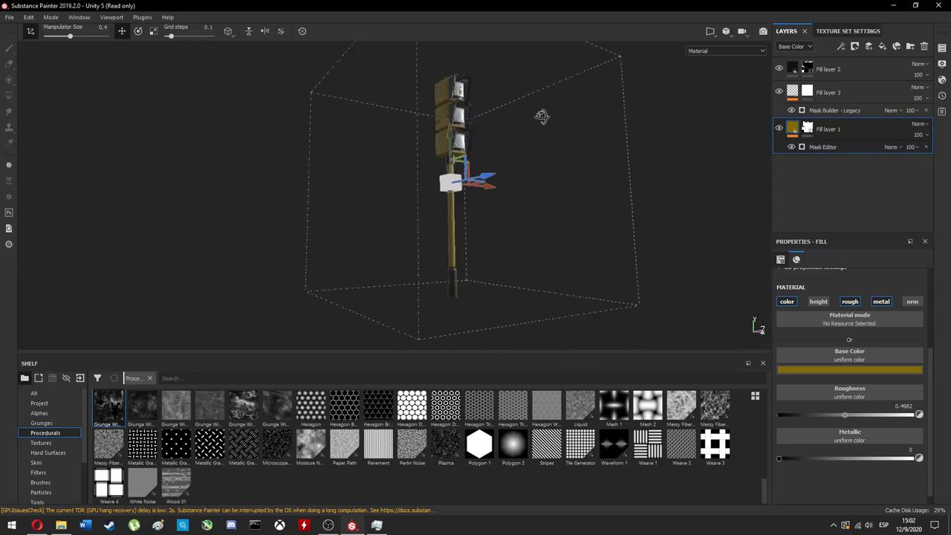
{"action": "scroll", "coordinate": [850, 334], "scroll_direction": "up", "scroll_amount": 5}
- Switch the housing fill's projection to UV projection and check it from several angles
{"action": "left_click", "coordinate": [866, 289]}
{"action": "left_click", "coordinate": [854, 302]}
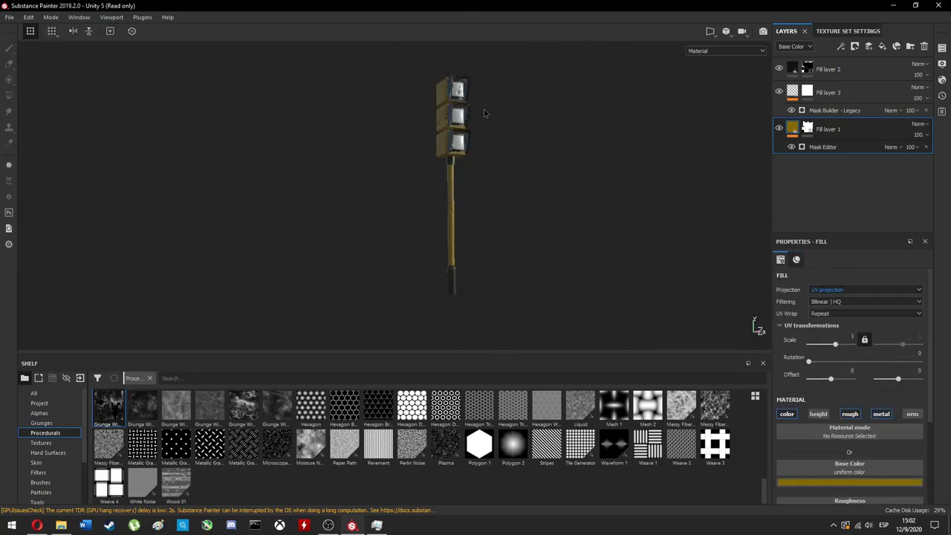
{"action": "scroll", "coordinate": [483, 113], "scroll_direction": "up", "scroll_amount": 5}
{"action": "left_click_drag", "start_coordinate": [282, 206], "coordinate": [449, 212], "text": "alt"}
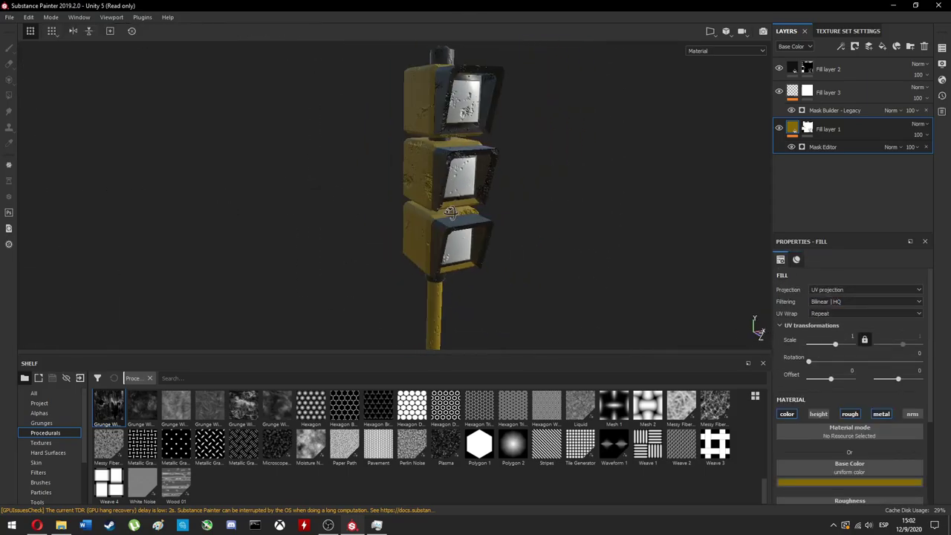
{"action": "scroll", "coordinate": [500, 212], "scroll_direction": "down", "scroll_amount": 3}
{"action": "scroll", "coordinate": [547, 234], "scroll_direction": "up", "scroll_amount": 2}
{"action": "mouse_move", "coordinate": [548, 234]}
{"action": "left_mouse_down", "text": "alt"}
{"action": "mouse_move", "coordinate": [299, 195]}
{"action": "mouse_move", "coordinate": [62, 222]}
{"action": "mouse_move", "coordinate": [416, 223]}
{"action": "left_mouse_up", "text": "alt"}
{"action": "scroll", "coordinate": [63, 222], "scroll_direction": "up", "scroll_amount": 3}
{"action": "left_click", "coordinate": [808, 68]}
{"action": "mouse_move", "coordinate": [539, 153]}
{"action": "left_mouse_down", "text": "alt"}
{"action": "mouse_move", "coordinate": [338, 303]}
{"action": "mouse_move", "coordinate": [231, 312]}
{"action": "mouse_move", "coordinate": [459, 207]}
{"action": "mouse_move", "coordinate": [541, 227]}
{"action": "mouse_move", "coordinate": [236, 97]}
{"action": "mouse_move", "coordinate": [491, 240]}
{"action": "mouse_move", "coordinate": [488, 281]}
{"action": "mouse_move", "coordinate": [601, 173]}
{"action": "mouse_move", "coordinate": [520, 156]}
{"action": "left_mouse_up", "text": "alt"}
- Add a red fill layer with a black mask for the top lens
{"action": "left_click", "coordinate": [881, 46]}
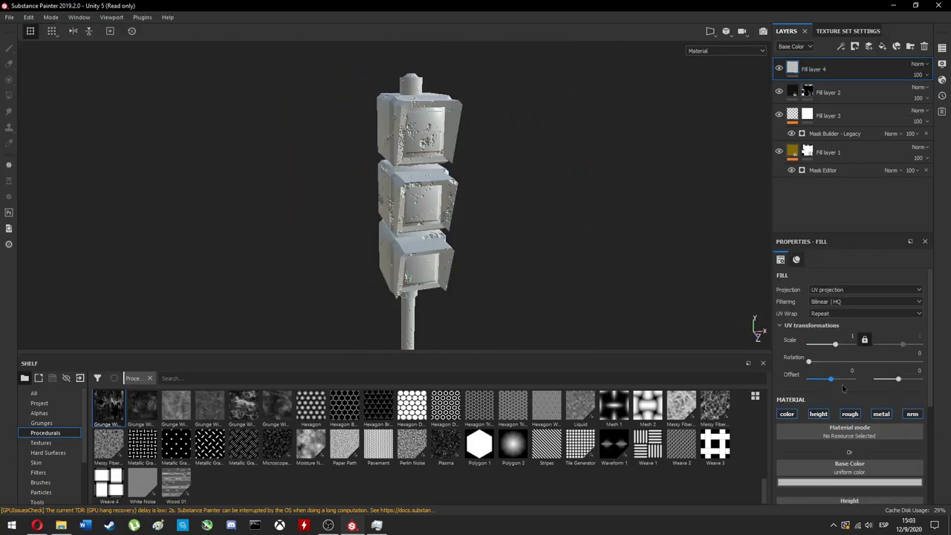
{"action": "left_click", "coordinate": [847, 482]}
{"action": "left_click", "coordinate": [889, 367]}
{"action": "right_click", "coordinate": [798, 68]}
{"action": "left_click", "coordinate": [825, 87]}
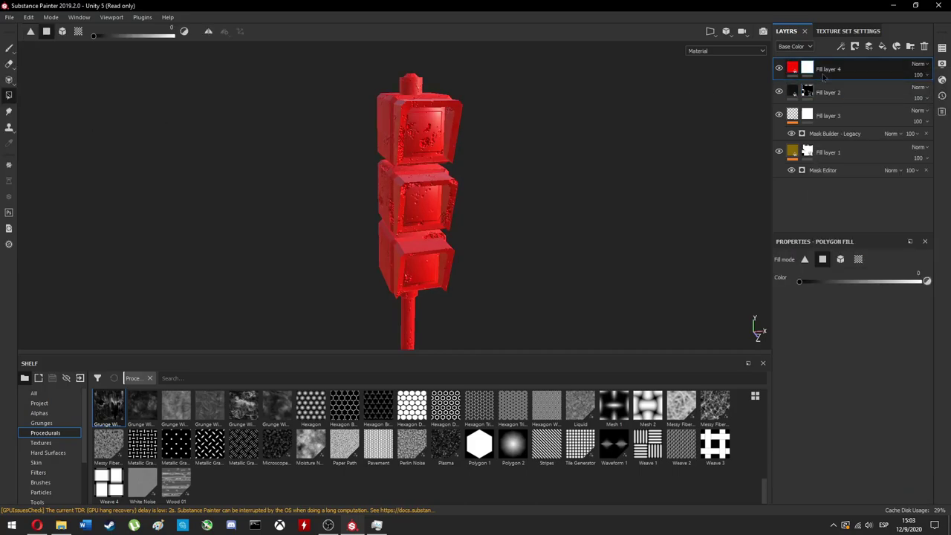
- Add a yellow fill layer with a black mask and reveal it on the middle lens
{"action": "left_click", "coordinate": [881, 46]}
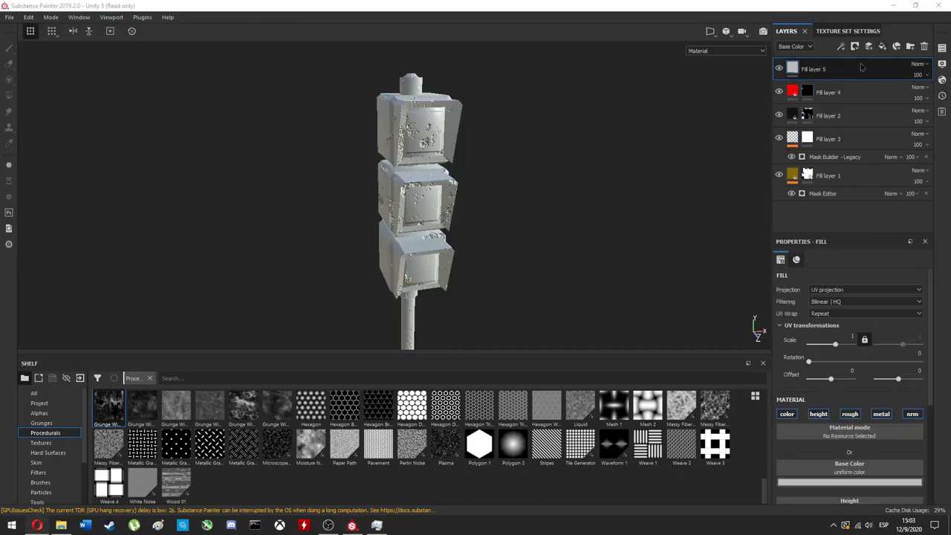
{"action": "left_click", "coordinate": [847, 482]}
{"action": "left_click", "coordinate": [877, 387]}
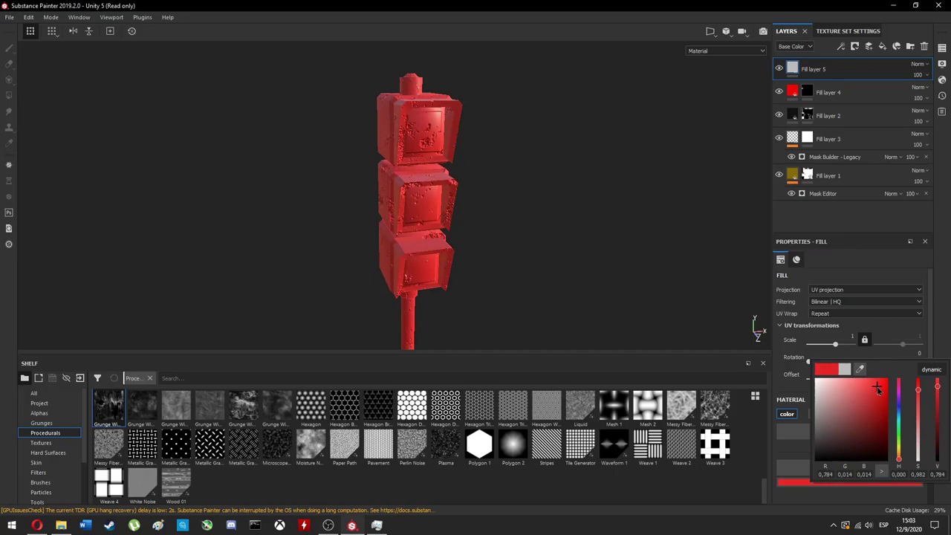
{"action": "left_click_drag", "start_coordinate": [898, 459], "coordinate": [898, 445]}
{"action": "right_click", "coordinate": [798, 68]}
{"action": "left_click", "coordinate": [824, 87]}
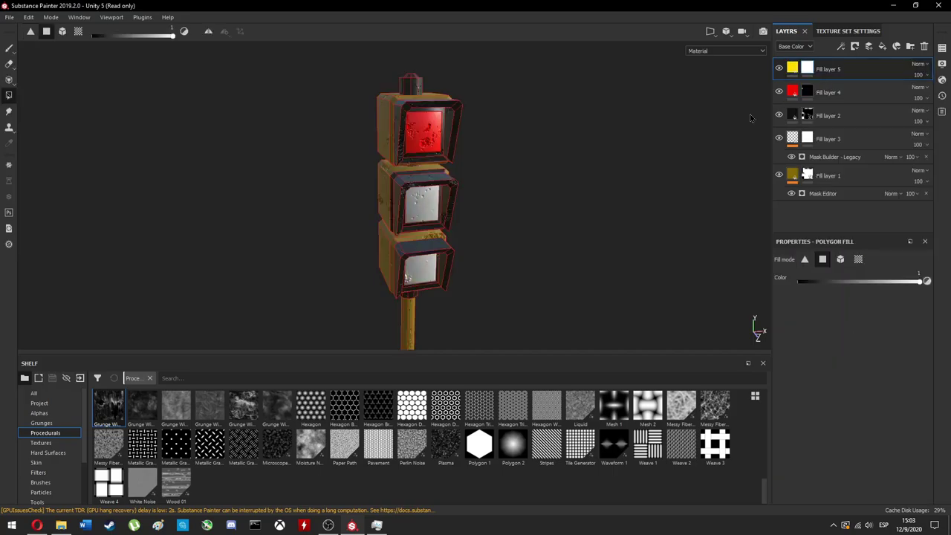
{"action": "left_click", "coordinate": [435, 206]}
- Add a green Fill layer 6 with a black mask, then deepen its green
{"action": "left_click", "coordinate": [881, 46]}
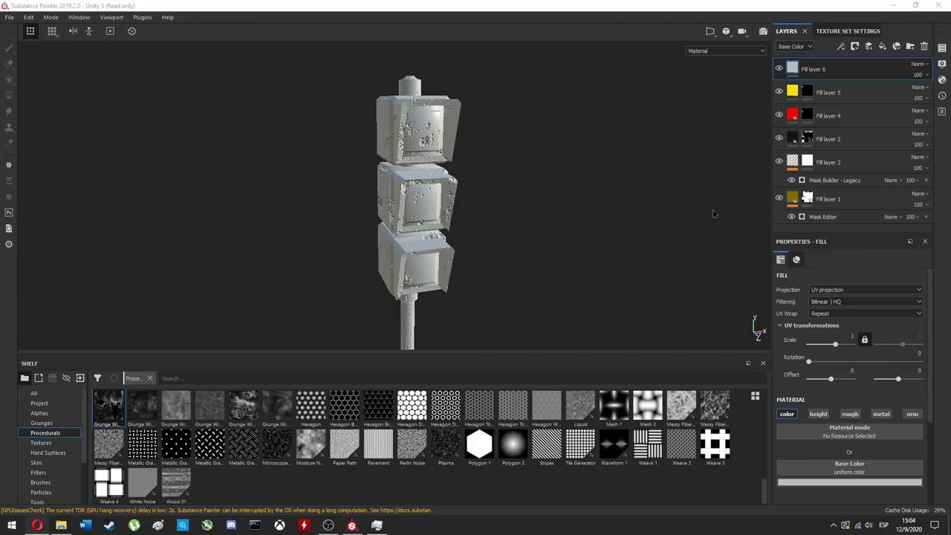
{"action": "left_click", "coordinate": [849, 482]}
{"action": "left_click", "coordinate": [862, 407]}
{"action": "left_click_drag", "start_coordinate": [898, 445], "coordinate": [898, 401]}
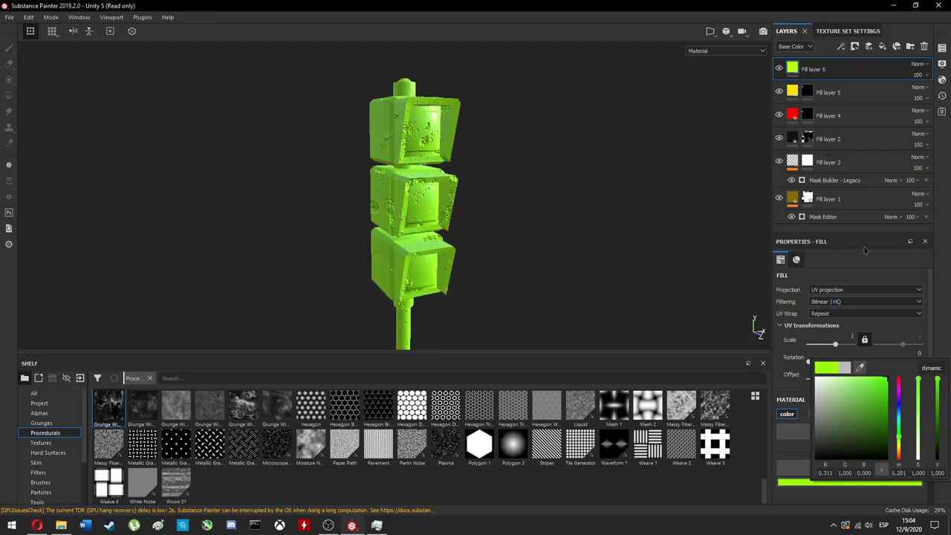
{"action": "right_click", "coordinate": [792, 67]}
{"action": "left_click", "coordinate": [824, 70]}
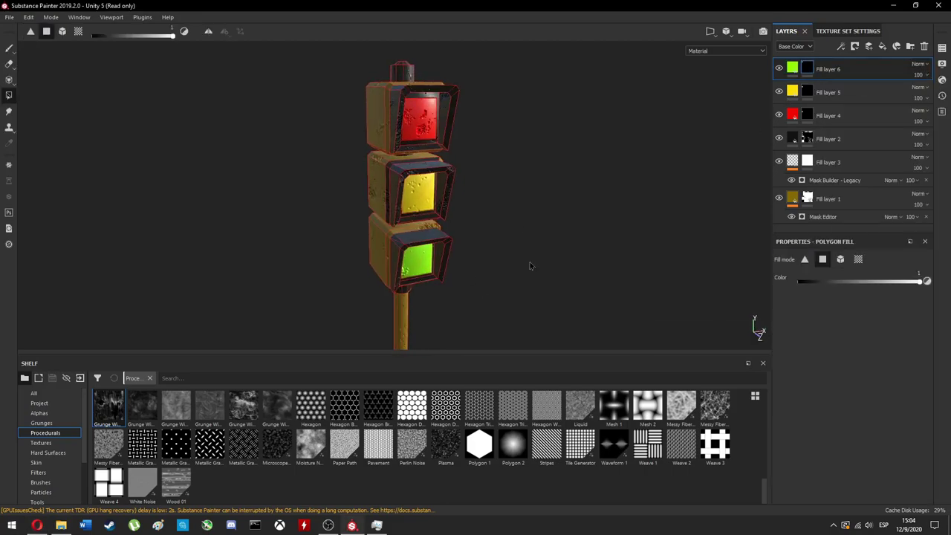
{"action": "left_click", "coordinate": [792, 68]}
{"action": "left_click", "coordinate": [835, 481]}
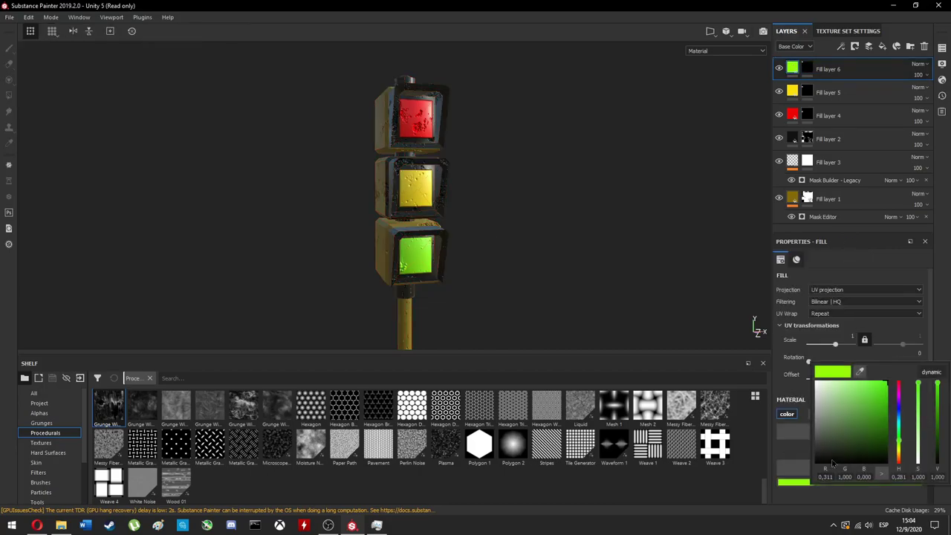
{"action": "scroll", "coordinate": [498, 248], "scroll_direction": "up", "scroll_amount": 2}
{"action": "scroll", "coordinate": [457, 201], "scroll_direction": "up", "scroll_amount": 3}
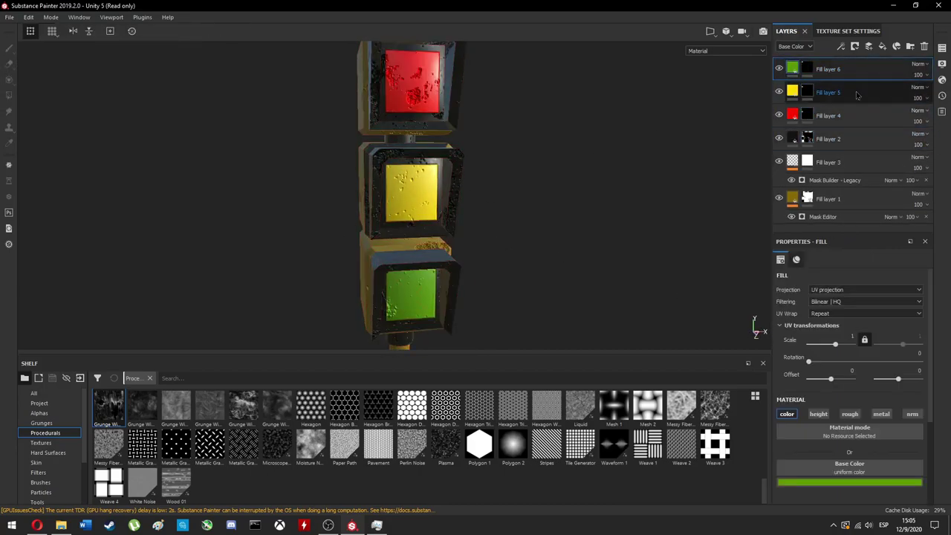
- Delete the green and yellow lens layers and apply Hexagon as the red lens height
{"action": "key", "text": "Delete"}
{"action": "key", "text": "Delete"}
{"action": "left_click", "coordinate": [807, 72]}
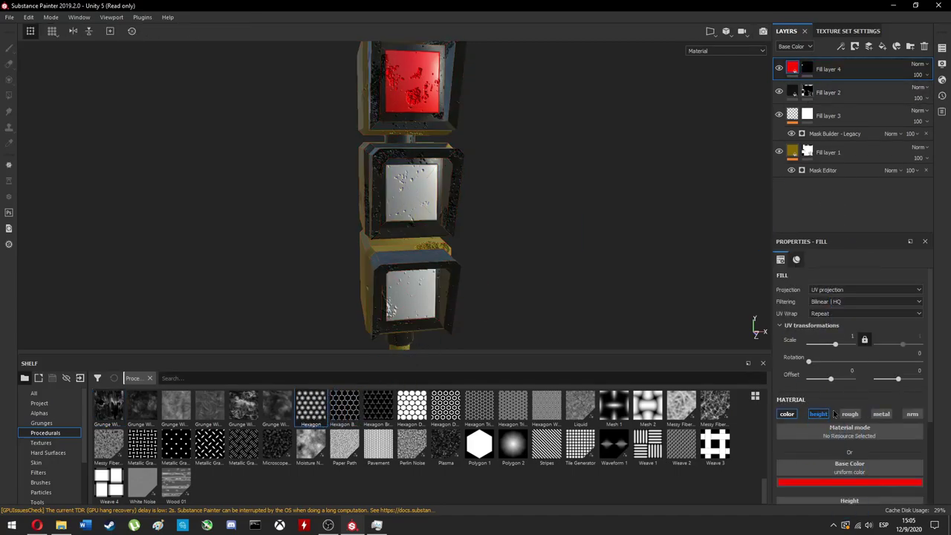
{"action": "left_click_drag", "start_coordinate": [849, 503], "coordinate": [854, 381]}
{"action": "scroll", "coordinate": [458, 218], "scroll_direction": "up", "scroll_amount": 5}
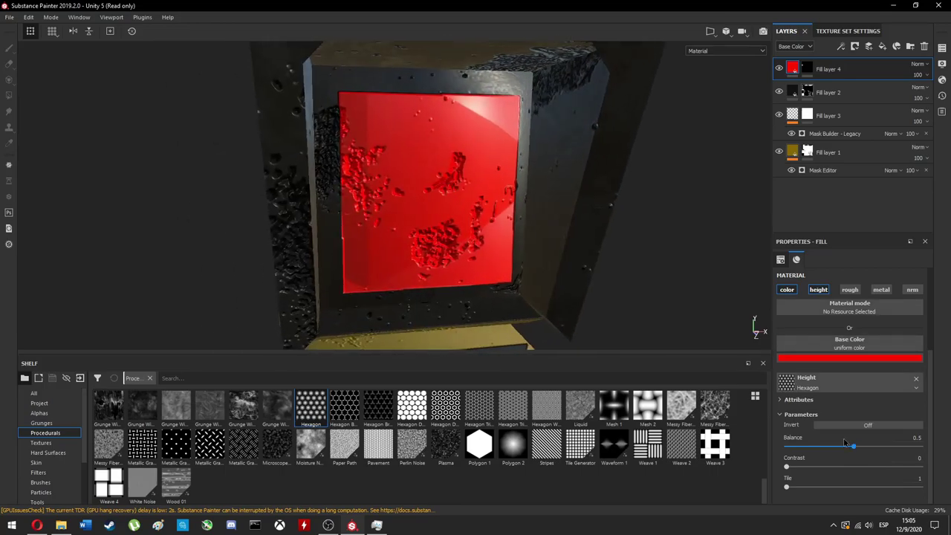
- Set the Hexagon height to balance 0.69, contrast 1 and tile 16
{"action": "mouse_move", "coordinate": [853, 445]}
{"action": "left_mouse_down"}
{"action": "mouse_move", "coordinate": [902, 446]}
{"action": "mouse_move", "coordinate": [864, 446]}
{"action": "left_mouse_up"}
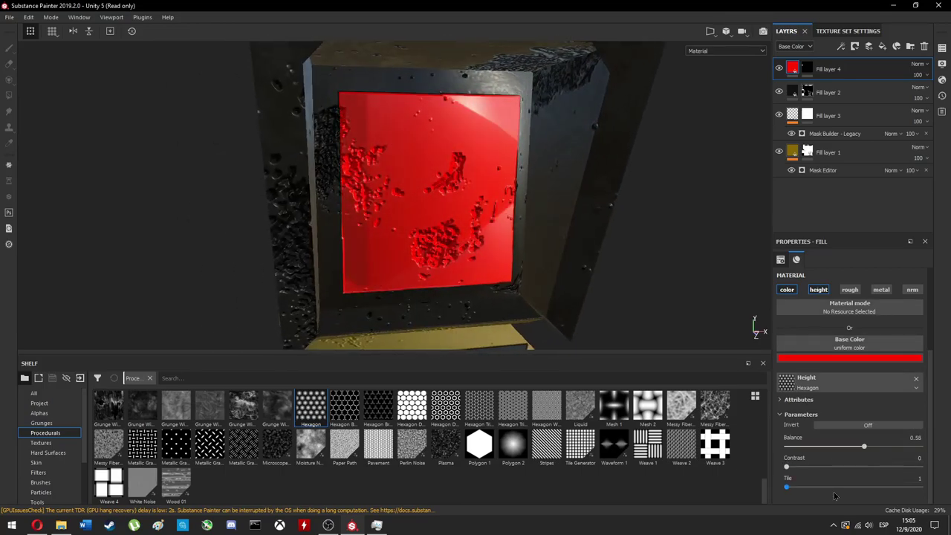
{"action": "mouse_move", "coordinate": [811, 467]}
{"action": "left_mouse_down"}
{"action": "mouse_move", "coordinate": [793, 496]}
{"action": "mouse_move", "coordinate": [921, 488]}
{"action": "left_mouse_up"}
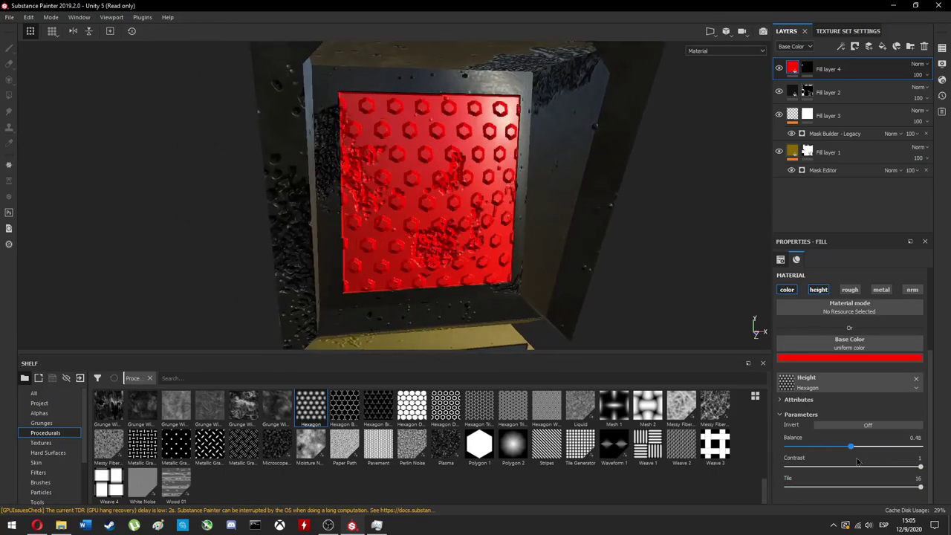
{"action": "left_click_drag", "start_coordinate": [864, 445], "coordinate": [879, 445]}
{"action": "mouse_move", "coordinate": [520, 222]}
{"action": "left_mouse_down", "text": "alt"}
{"action": "mouse_move", "coordinate": [640, 172]}
{"action": "mouse_move", "coordinate": [414, 240]}
{"action": "left_mouse_up", "text": "alt"}
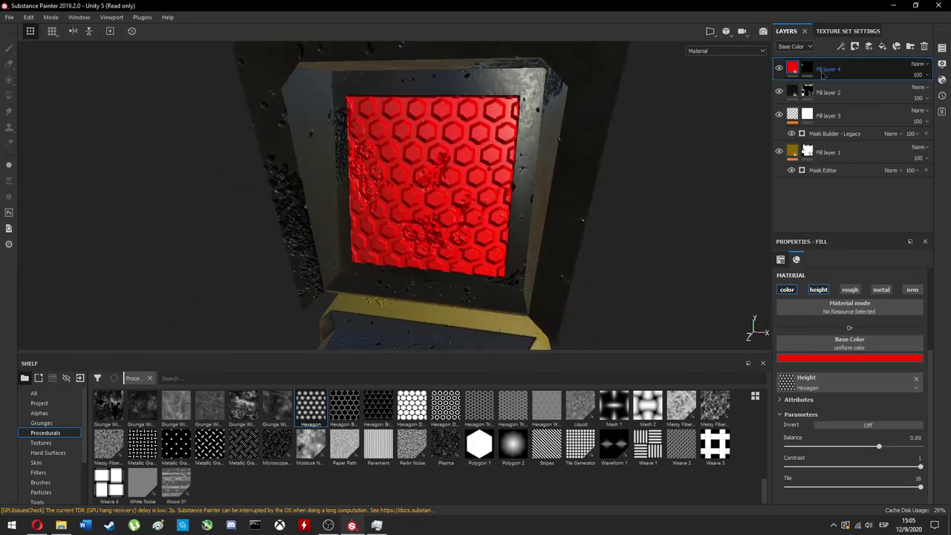
- Add a Mask Builder - Legacy generator effect to the red lens layer
{"action": "right_click", "coordinate": [817, 69]}
{"action": "left_click", "coordinate": [872, 301]}
{"action": "left_click", "coordinate": [852, 291]}
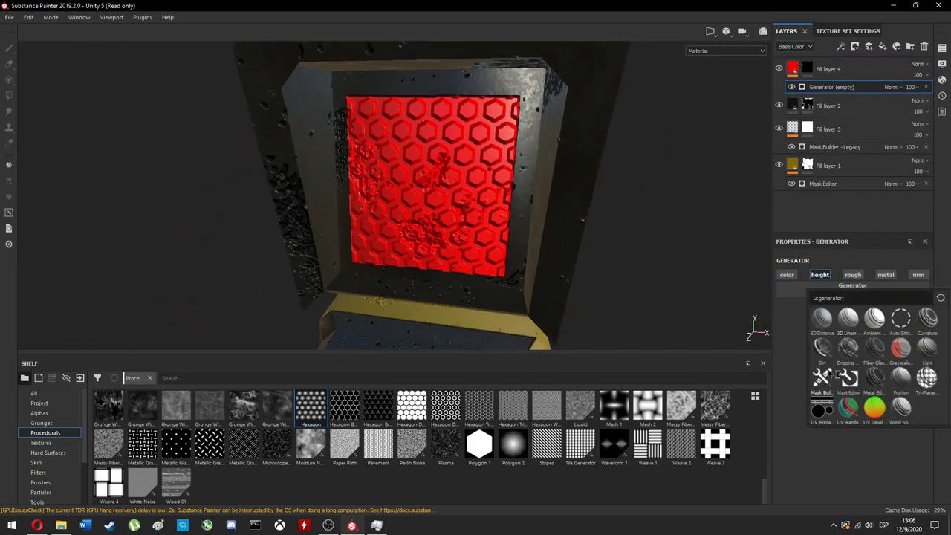
{"action": "left_click", "coordinate": [858, 355]}
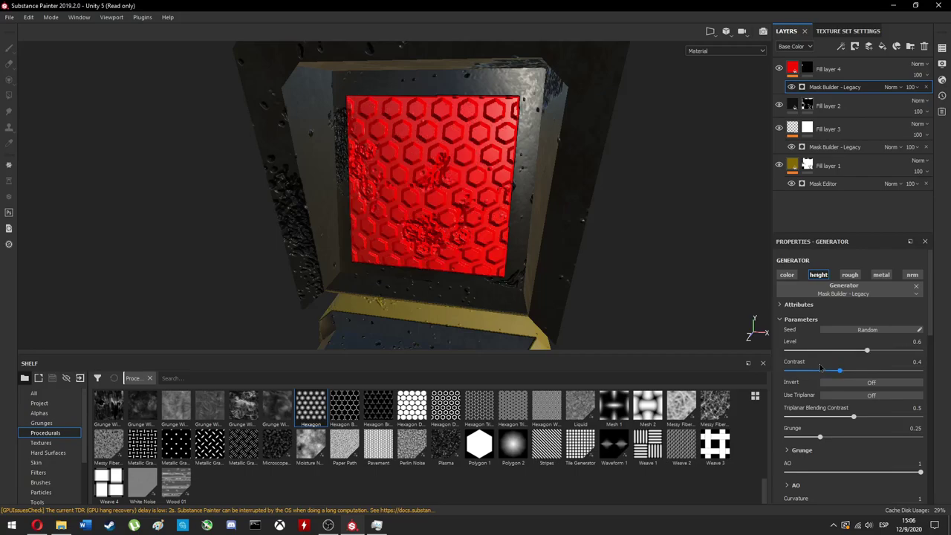
{"action": "key", "text": "ctrl+z"}
{"action": "left_click_drag", "start_coordinate": [540, 259], "coordinate": [541, 263], "text": "alt"}
{"action": "left_click", "coordinate": [852, 292]}
{"action": "left_click", "coordinate": [859, 355]}
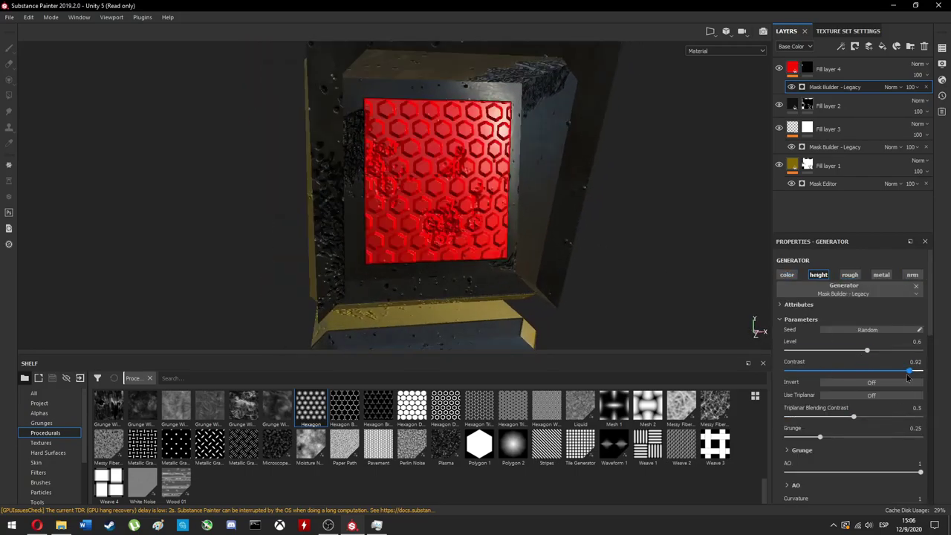
- Set the mask builder level to 0, then remove the generator effect
{"action": "left_click_drag", "start_coordinate": [919, 350], "coordinate": [786, 350]}
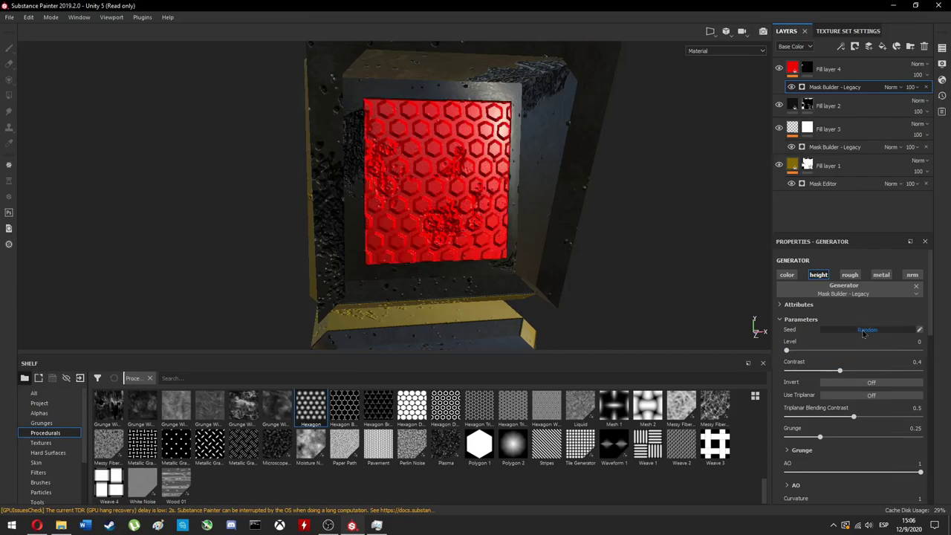
{"action": "scroll", "coordinate": [866, 341], "scroll_direction": "down", "scroll_amount": 5}
{"action": "scroll", "coordinate": [822, 330], "scroll_direction": "up", "scroll_amount": 1}
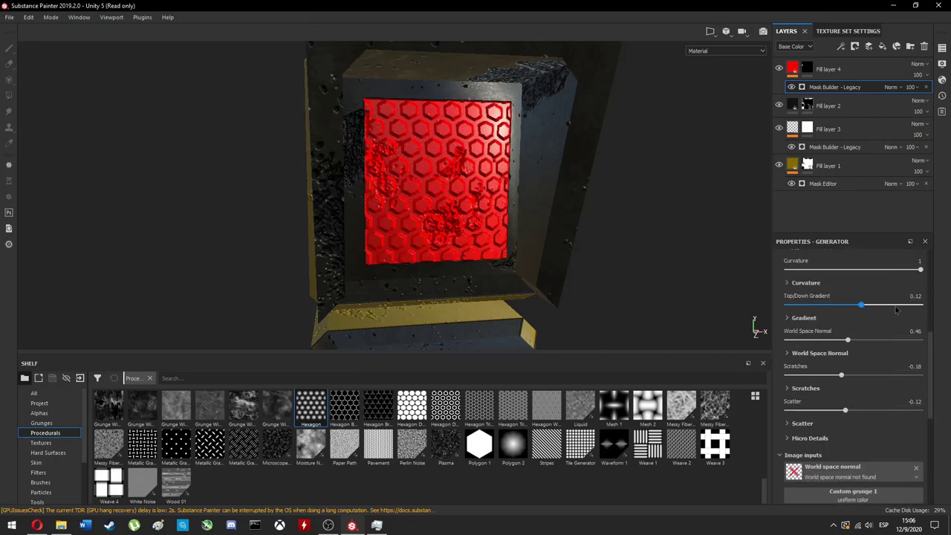
{"action": "right_click", "coordinate": [841, 87]}
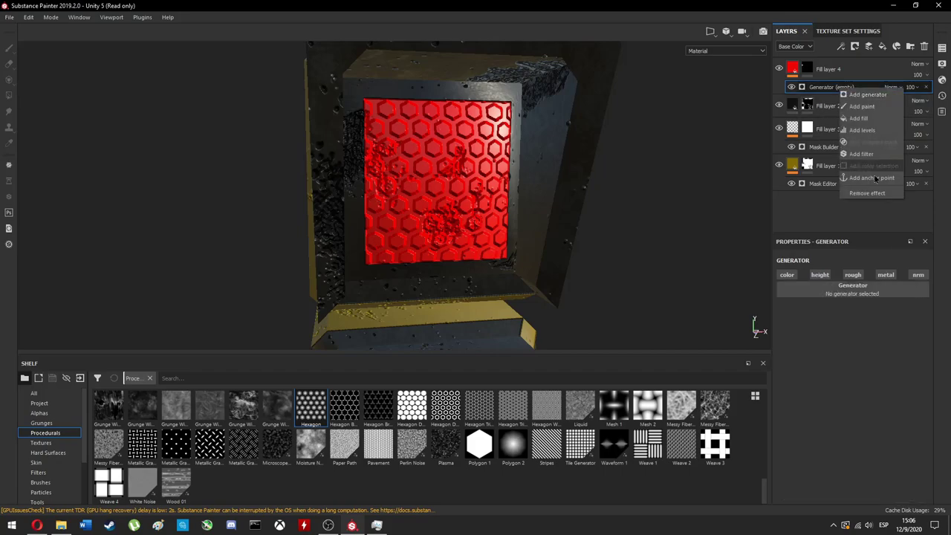
{"action": "left_click", "coordinate": [867, 192]}
- Drop the trial generator and try Hexagon Dots as the red lens height pattern, at maximum density and scale
{"action": "left_click_drag", "start_coordinate": [564, 223], "coordinate": [552, 257], "text": "alt"}
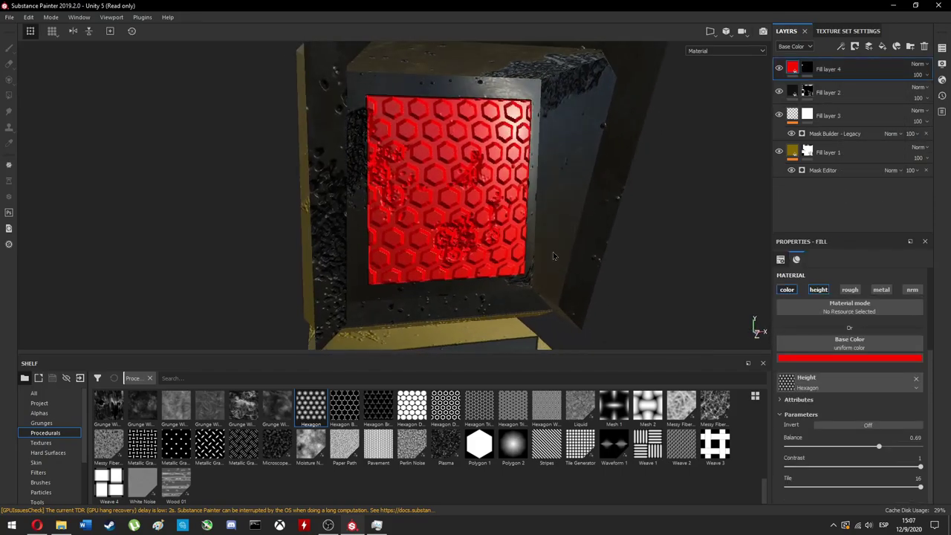
{"action": "left_click", "coordinate": [856, 427]}
{"action": "left_click_drag", "start_coordinate": [404, 416], "coordinate": [832, 383]}
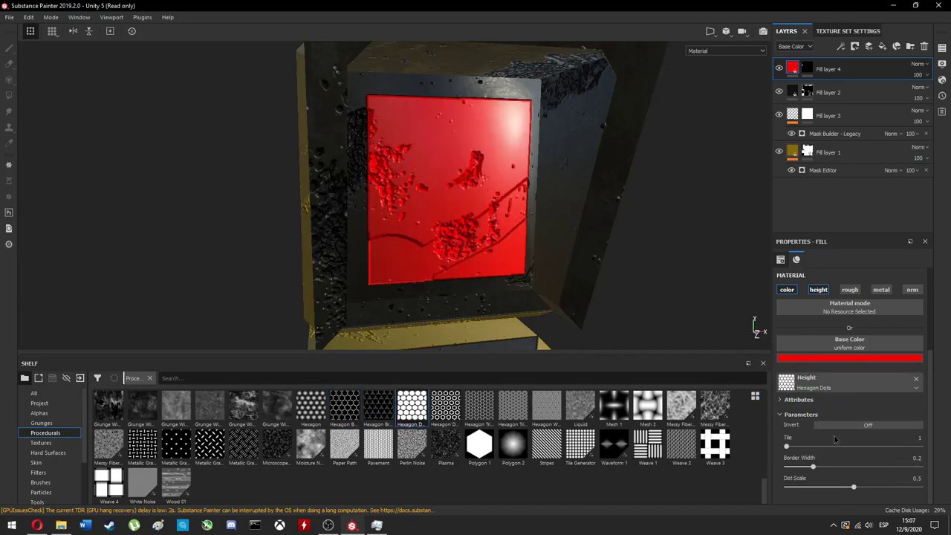
{"action": "left_click_drag", "start_coordinate": [858, 450], "coordinate": [864, 442]}
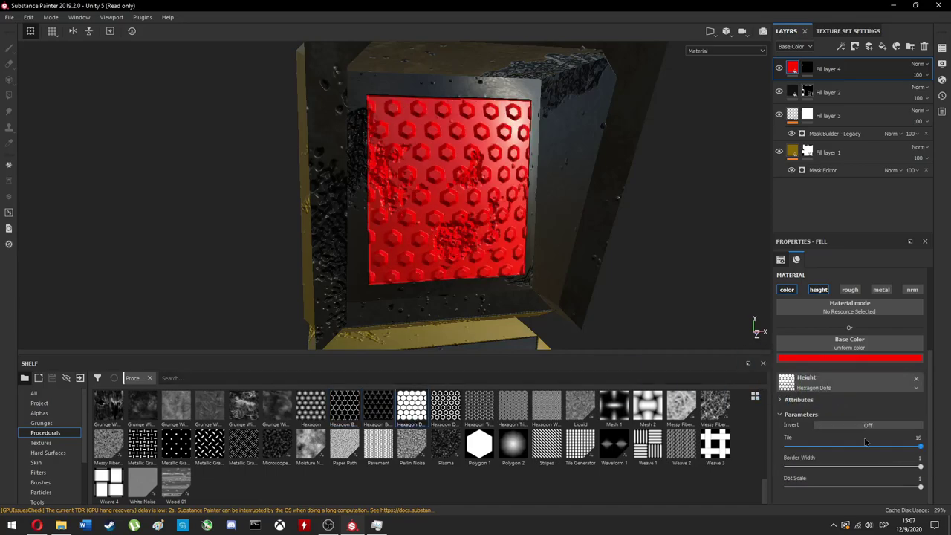
{"action": "left_click", "coordinate": [920, 486]}
{"action": "left_click_drag", "start_coordinate": [536, 216], "coordinate": [653, 206], "text": "alt"}
- Hide the lens colour and show it again to judge the Hexagon Dots relief
{"action": "scroll", "coordinate": [654, 207], "scroll_direction": "down", "scroll_amount": 2}
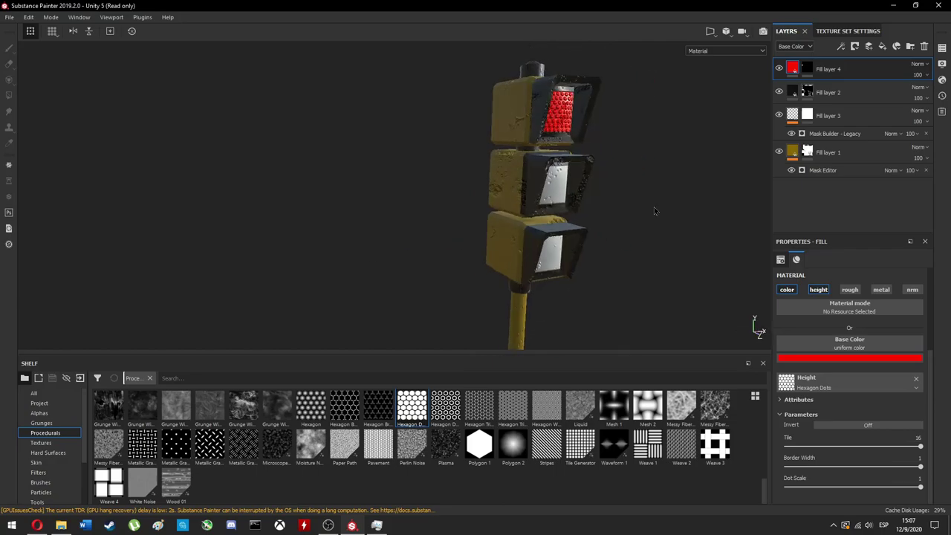
{"action": "scroll", "coordinate": [483, 219], "scroll_direction": "up", "scroll_amount": 3}
{"action": "scroll", "coordinate": [483, 220], "scroll_direction": "up", "scroll_amount": 2}
{"action": "scroll", "coordinate": [846, 372], "scroll_direction": "up", "scroll_amount": 1}
{"action": "scroll", "coordinate": [846, 372], "scroll_direction": "down", "scroll_amount": 1}
{"action": "left_click", "coordinate": [787, 288]}
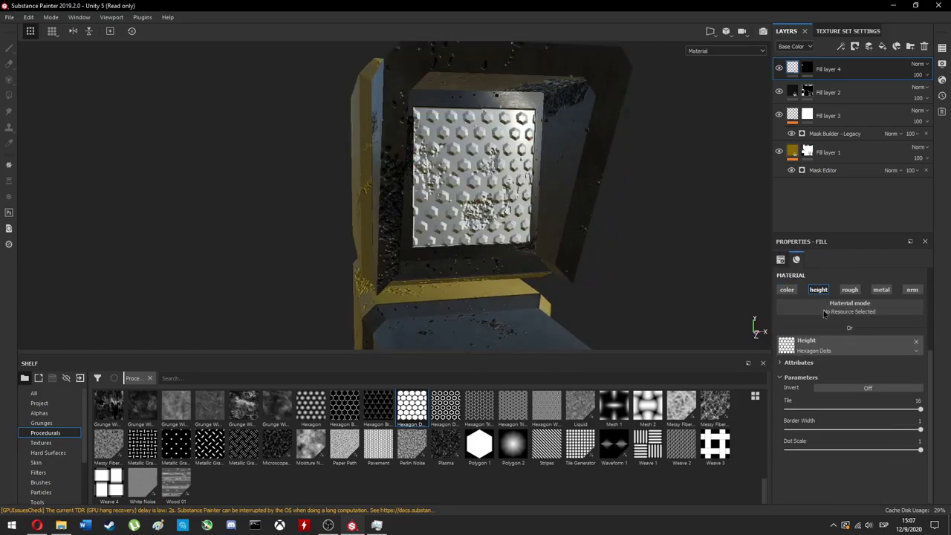
{"action": "left_click", "coordinate": [786, 289]}
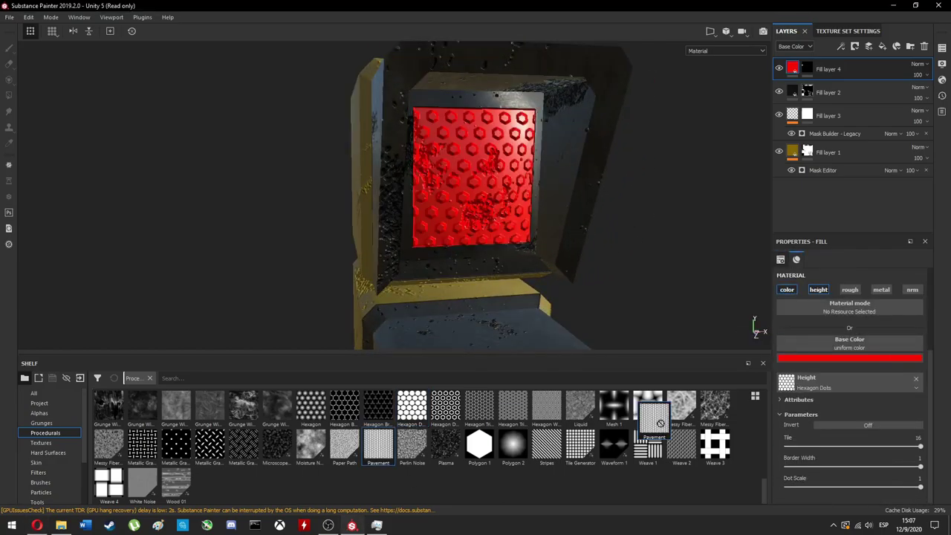
- Swap the height pattern via Pavement to Fabric Star Block, with width 0.16
{"action": "left_click_drag", "start_coordinate": [377, 444], "coordinate": [847, 381]}
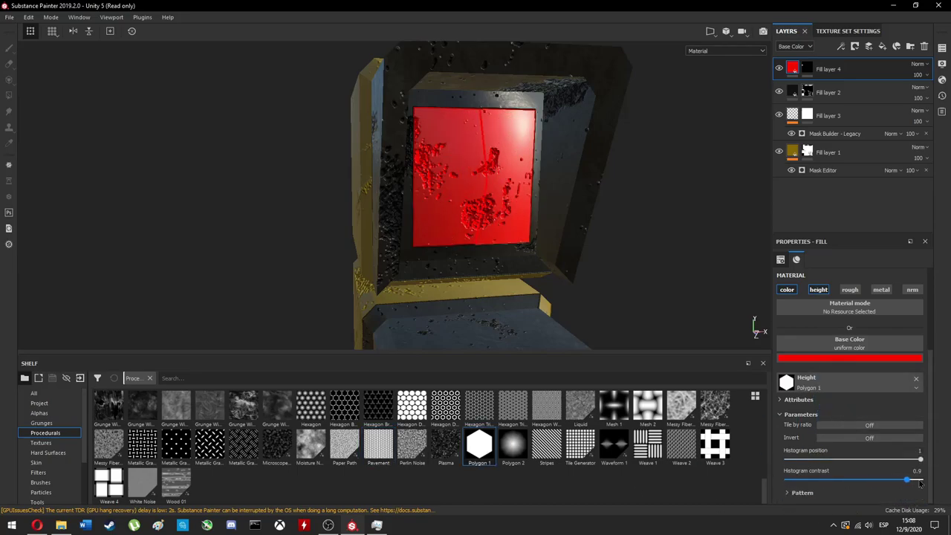
{"action": "scroll", "coordinate": [243, 438], "scroll_direction": "down", "scroll_amount": 1}
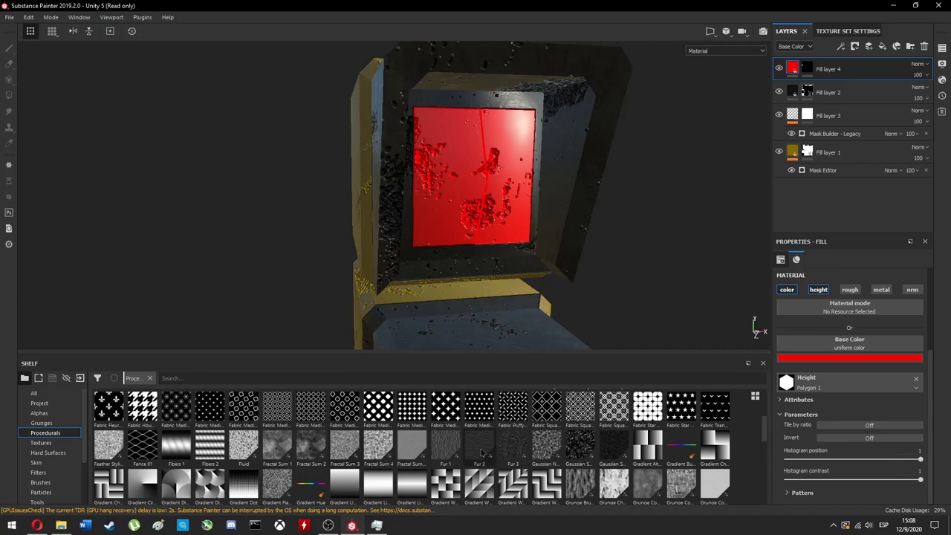
{"action": "scroll", "coordinate": [253, 446], "scroll_direction": "up", "scroll_amount": 2}
{"action": "scroll", "coordinate": [483, 425], "scroll_direction": "down", "scroll_amount": 3}
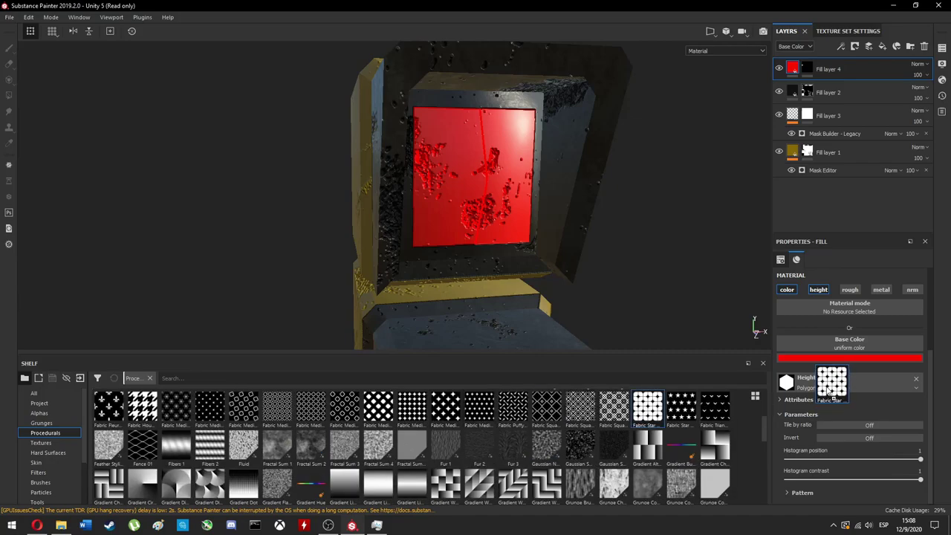
{"action": "left_click_drag", "start_coordinate": [830, 392], "coordinate": [828, 388]}
{"action": "left_click_drag", "start_coordinate": [919, 488], "coordinate": [806, 487]}
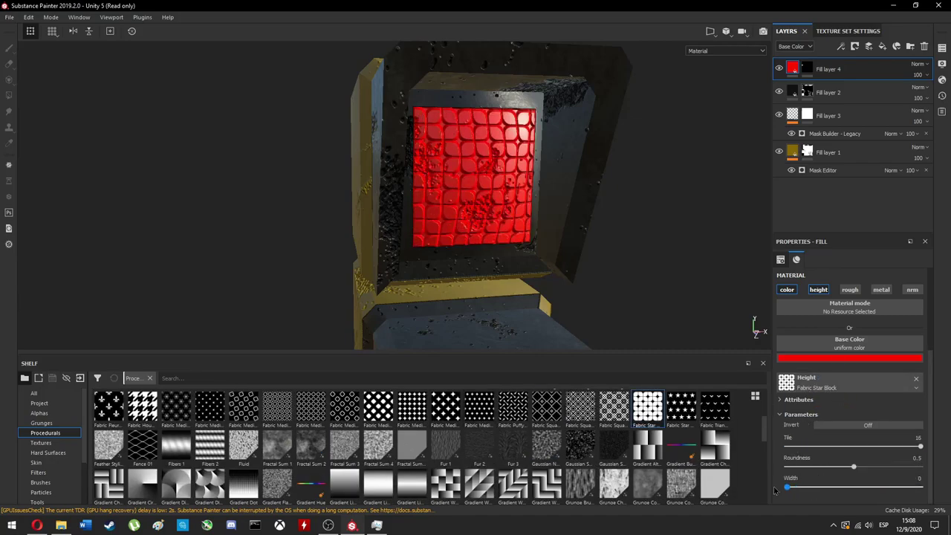
{"action": "left_click_drag", "start_coordinate": [520, 208], "coordinate": [552, 198], "text": "alt"}
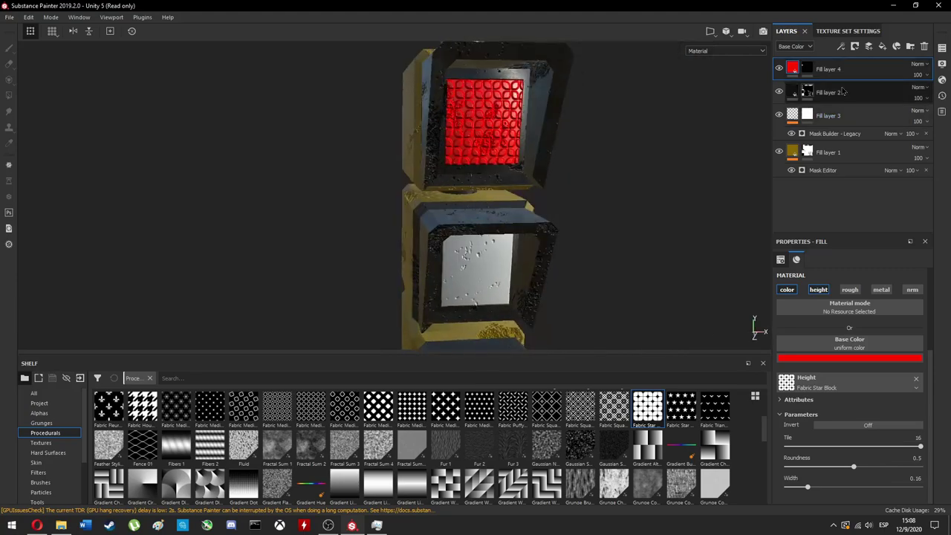
- Duplicate the red lens layer into a yellow copy that fills the middle lens
{"action": "key", "text": "ctrl+d"}
{"action": "key", "text": "j"}
{"action": "left_click", "coordinate": [495, 271]}
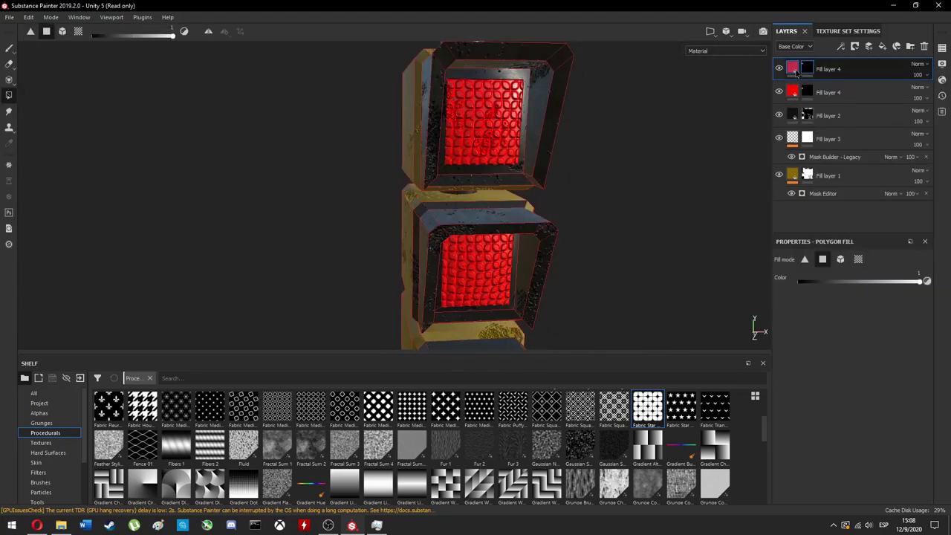
{"action": "left_click", "coordinate": [791, 68]}
{"action": "left_click", "coordinate": [849, 358]}
{"action": "left_click", "coordinate": [910, 416]}
{"action": "left_click_drag", "start_coordinate": [416, 208], "coordinate": [333, 196], "text": "alt"}
{"action": "scroll", "coordinate": [333, 195], "scroll_direction": "up", "scroll_amount": 5}
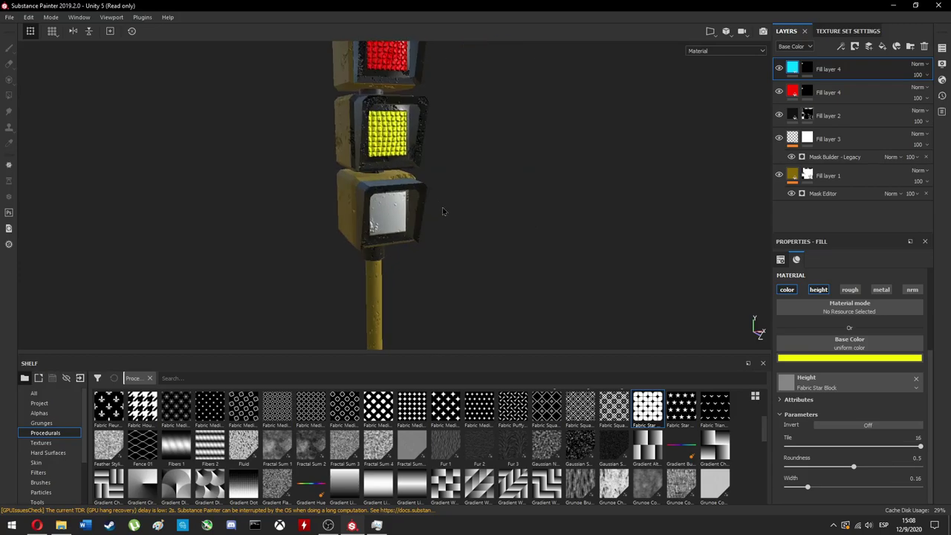
- Make a second copy in green that fills the bottom lens, and clear it from the middle lens
{"action": "left_click_drag", "start_coordinate": [577, 209], "coordinate": [535, 171], "text": "alt"}
{"action": "key", "text": "ctrl+d"}
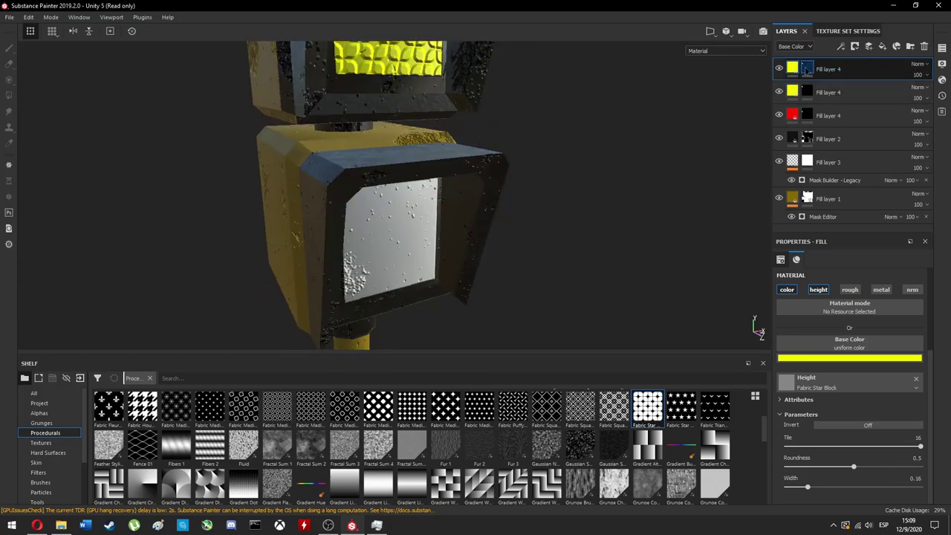
{"action": "key", "text": "j"}
{"action": "mouse_move", "coordinate": [520, 222]}
{"action": "left_mouse_down", "text": "alt"}
{"action": "mouse_move", "coordinate": [482, 208]}
{"action": "mouse_move", "coordinate": [469, 155]}
{"action": "left_mouse_up", "text": "alt"}
{"action": "scroll", "coordinate": [416, 208], "scroll_direction": "up", "scroll_amount": 5}
{"action": "left_click", "coordinate": [445, 193]}
{"action": "left_click", "coordinate": [792, 68]}
{"action": "left_click", "coordinate": [849, 357]}
{"action": "left_click", "coordinate": [898, 434]}
{"action": "scroll", "coordinate": [497, 187], "scroll_direction": "down", "scroll_amount": 5}
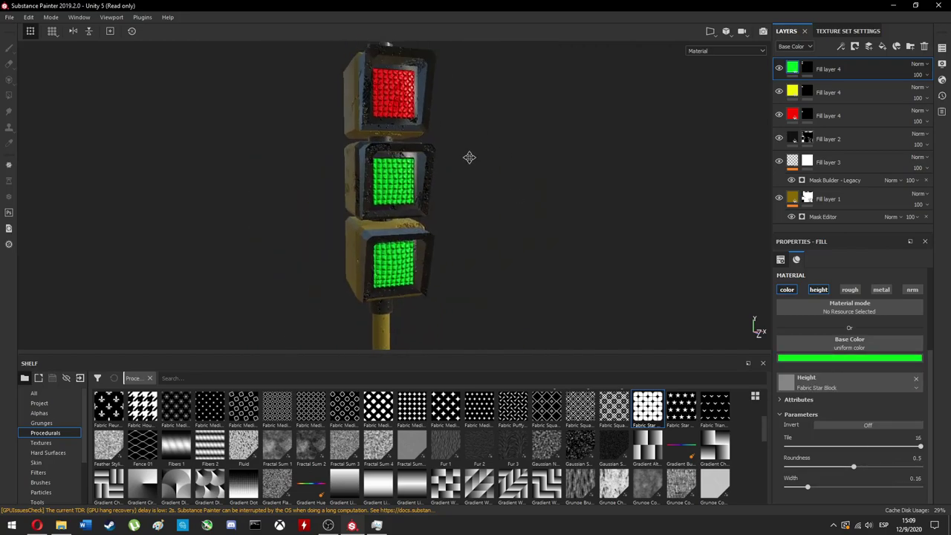
{"action": "left_click", "coordinate": [806, 69]}
{"action": "left_click", "coordinate": [405, 200]}
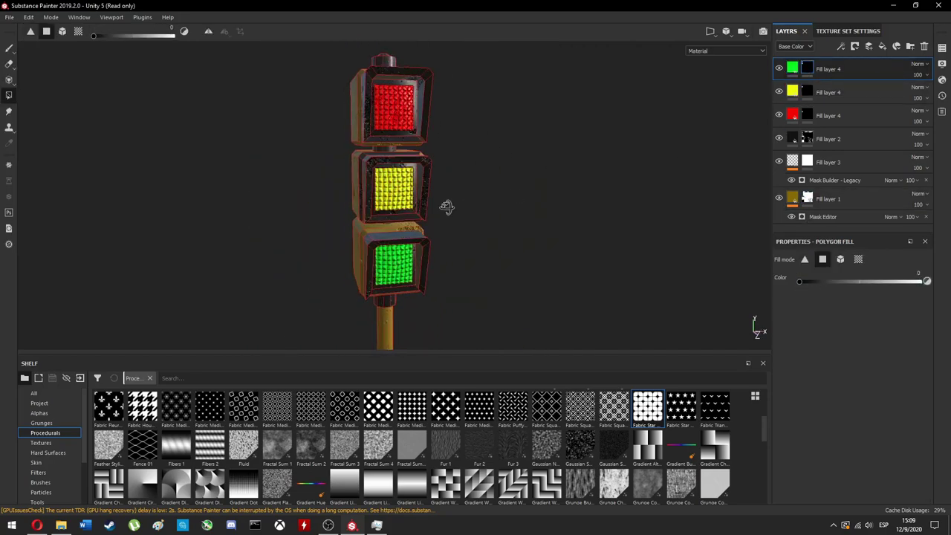
{"action": "mouse_move", "coordinate": [446, 206]}
{"action": "left_mouse_down", "text": "alt"}
{"action": "mouse_move", "coordinate": [308, 211]}
{"action": "mouse_move", "coordinate": [322, 221]}
{"action": "left_mouse_up", "text": "alt"}
- Inspect the face mask of the yellow housing's Fill layer 1
{"action": "left_click", "coordinate": [828, 198]}
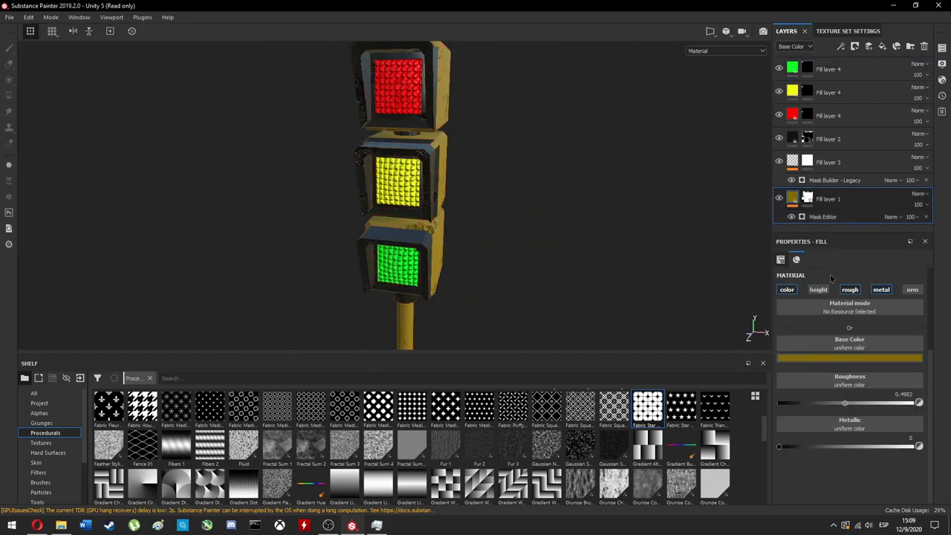
{"action": "left_click", "coordinate": [807, 198]}
{"action": "left_click_drag", "start_coordinate": [545, 186], "coordinate": [491, 239], "text": "alt"}
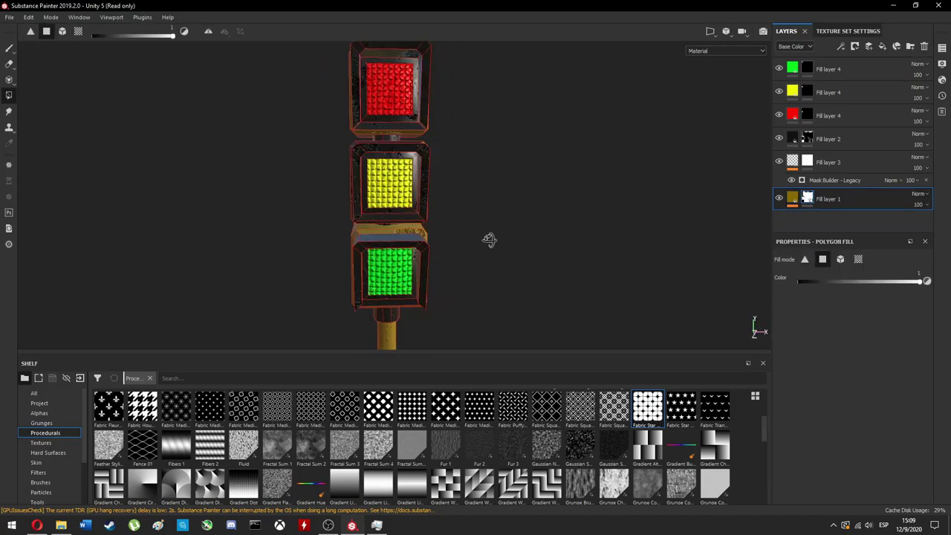
{"action": "scroll", "coordinate": [355, 167], "scroll_direction": "up", "scroll_amount": 5}
{"action": "left_click_drag", "start_coordinate": [355, 168], "coordinate": [416, 171], "text": "alt"}
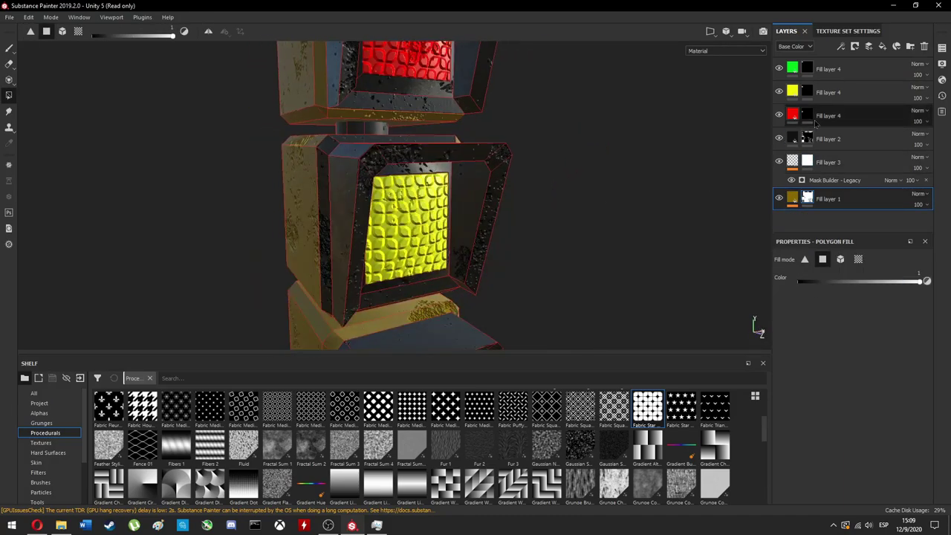
- Inspect Fill layer 2's face mask and frame the traffic light from the front
{"action": "left_click", "coordinate": [828, 139]}
{"action": "left_click", "coordinate": [807, 139]}
{"action": "left_click_drag", "start_coordinate": [302, 214], "coordinate": [579, 227], "text": "alt"}
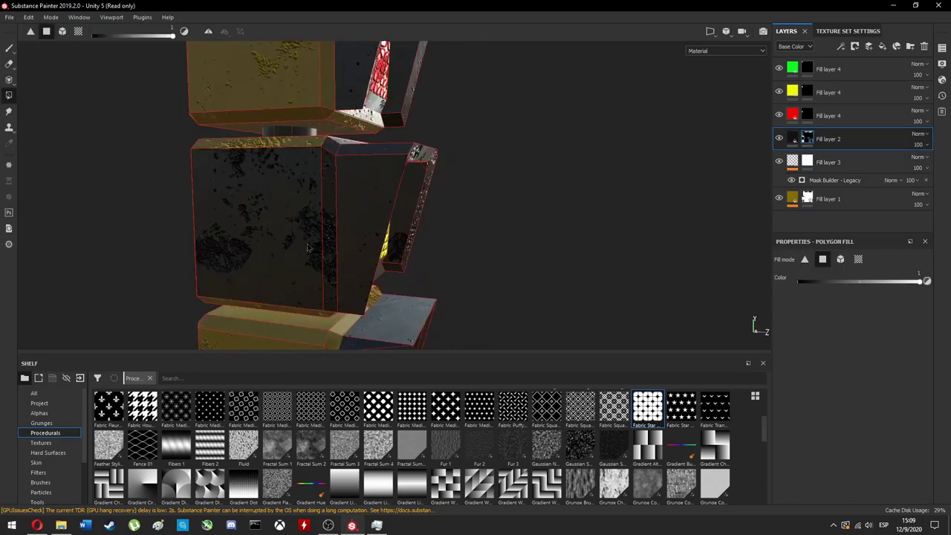
{"action": "left_click_drag", "start_coordinate": [397, 206], "coordinate": [515, 185], "text": "alt"}
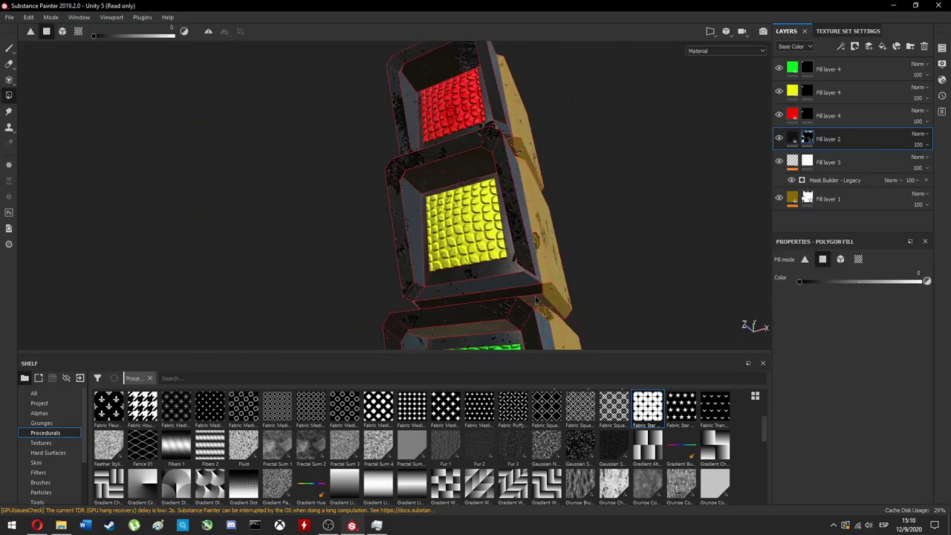
{"action": "scroll", "coordinate": [515, 185], "scroll_direction": "down", "scroll_amount": 5}
{"action": "left_click_drag", "start_coordinate": [458, 246], "coordinate": [350, 230], "text": "alt"}
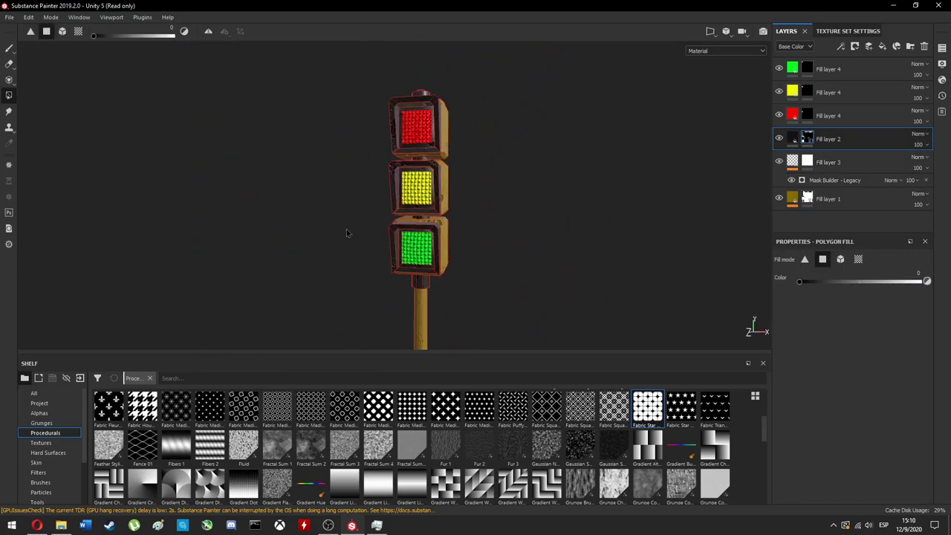
- Move from the green lens layer to selecting the red lens fill layer
{"action": "left_click", "coordinate": [829, 69]}
{"action": "key", "text": "1"}
{"action": "mouse_move", "coordinate": [205, 178]}
{"action": "left_mouse_down", "text": "alt"}
{"action": "mouse_move", "coordinate": [348, 229]}
{"action": "mouse_move", "coordinate": [235, 178]}
{"action": "mouse_move", "coordinate": [393, 169]}
{"action": "left_mouse_up", "text": "alt"}
{"action": "scroll", "coordinate": [393, 169], "scroll_direction": "up", "scroll_amount": 5}
{"action": "left_click", "coordinate": [829, 115]}
- Add a height-only Bevel filter to the red lens layer with distance -0.28 and smoothing 0.69
{"action": "right_click", "coordinate": [841, 119]}
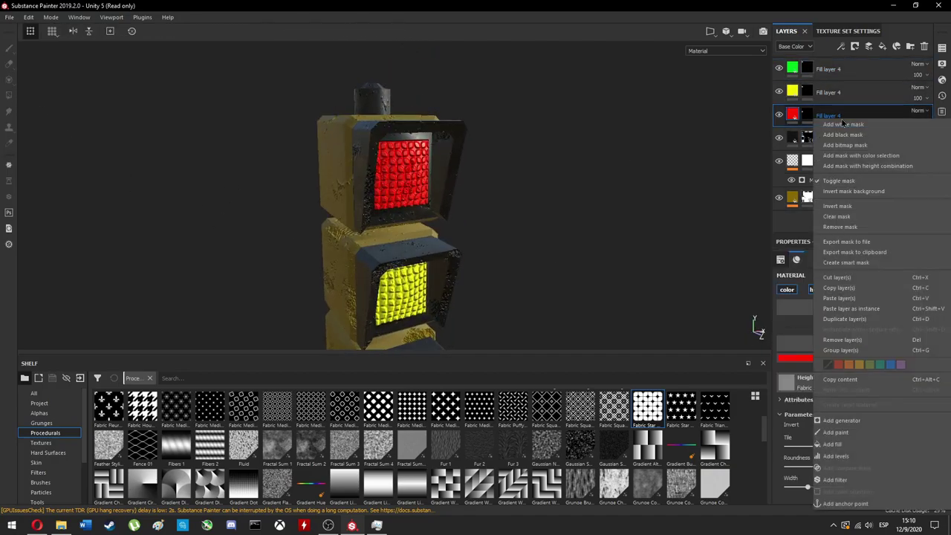
{"action": "left_click", "coordinate": [836, 479]}
{"action": "left_click", "coordinate": [921, 282]}
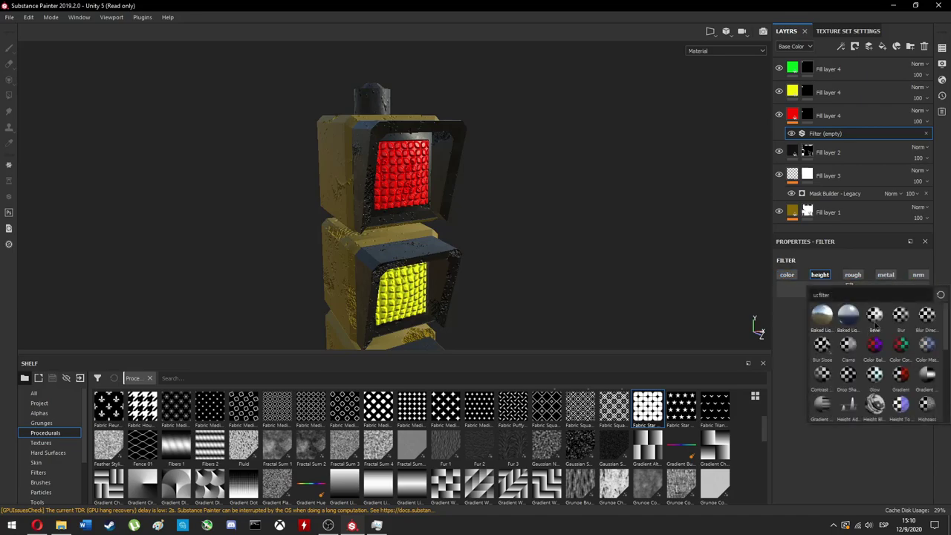
{"action": "scroll", "coordinate": [946, 343], "scroll_direction": "up", "scroll_amount": 2}
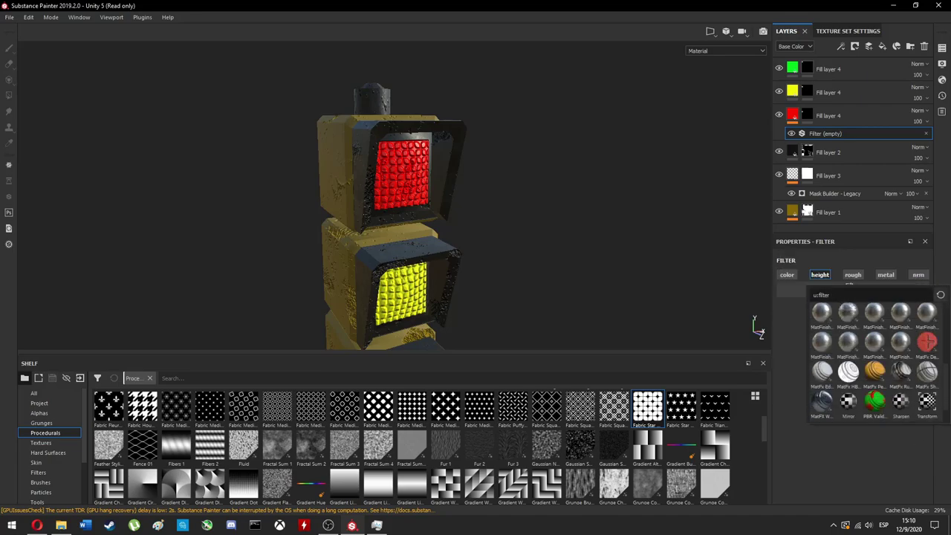
{"action": "left_click", "coordinate": [874, 309]}
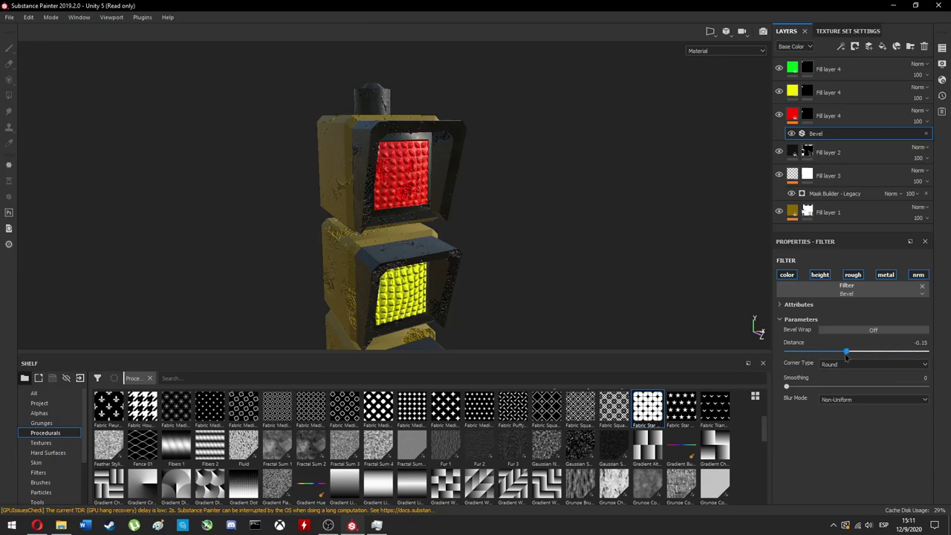
{"action": "left_click_drag", "start_coordinate": [882, 355], "coordinate": [863, 351]}
{"action": "left_click_drag", "start_coordinate": [496, 156], "coordinate": [446, 193], "text": "alt"}
{"action": "mouse_move", "coordinate": [786, 386]}
{"action": "left_mouse_down"}
{"action": "mouse_move", "coordinate": [879, 390]}
{"action": "mouse_move", "coordinate": [807, 396]}
{"action": "left_mouse_up"}
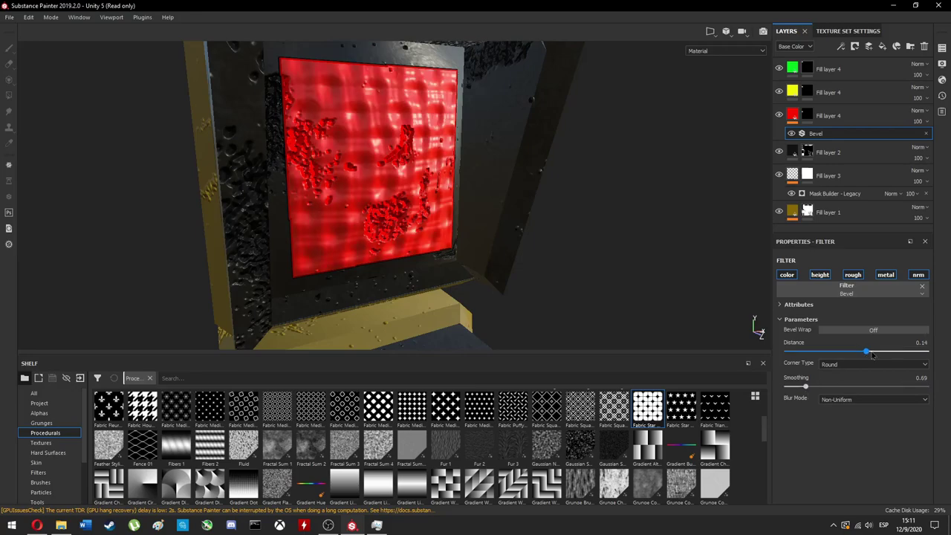
{"action": "left_click_drag", "start_coordinate": [872, 355], "coordinate": [835, 352]}
- Undo to remove the yellow and green lens layer copies
{"action": "key", "text": "f"}
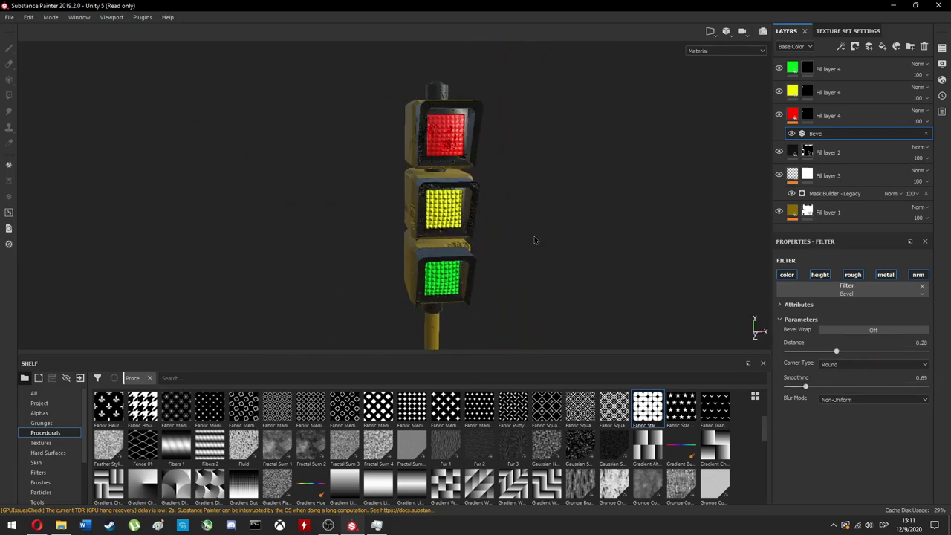
{"action": "key", "text": "ctrl+z"}
{"action": "key", "text": "ctrl+z"}
{"action": "mouse_move", "coordinate": [533, 240]}
{"action": "left_mouse_down", "text": "alt"}
{"action": "mouse_move", "coordinate": [590, 215]}
{"action": "mouse_move", "coordinate": [771, 258]}
{"action": "left_mouse_up", "text": "alt"}
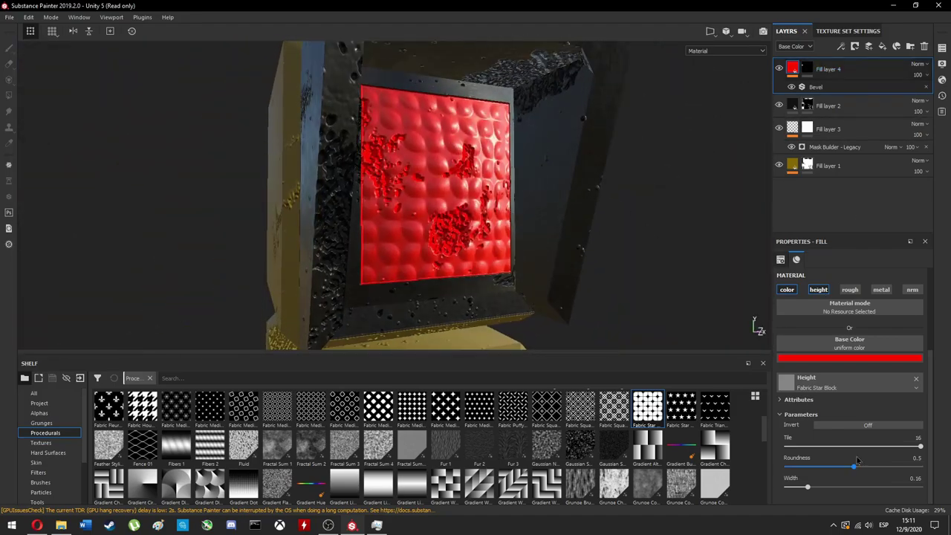
- Invert the Fabric Star Block into dimples and try a Mask Builder - Legacy generator below the Bevel
{"action": "left_click", "coordinate": [867, 425]}
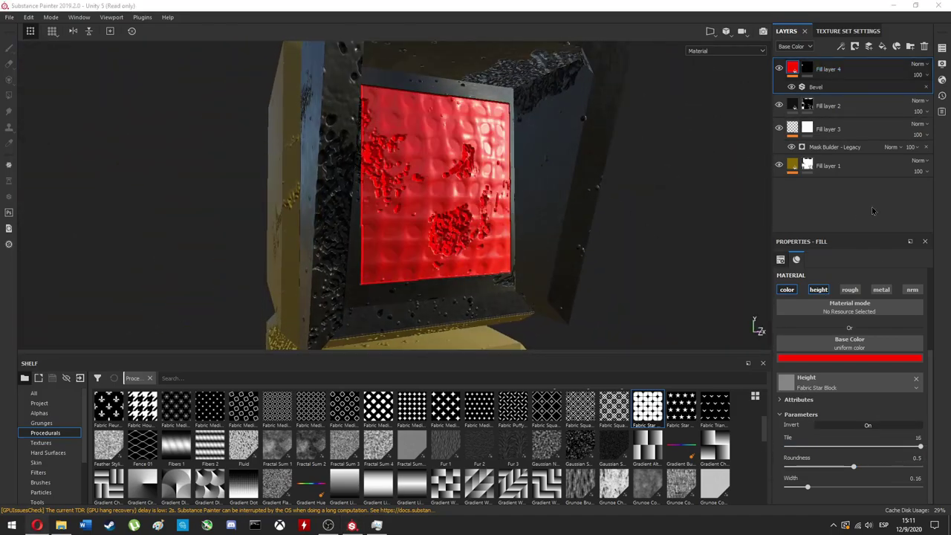
{"action": "right_click", "coordinate": [842, 71]}
{"action": "left_click", "coordinate": [833, 280]}
{"action": "left_click", "coordinate": [887, 292]}
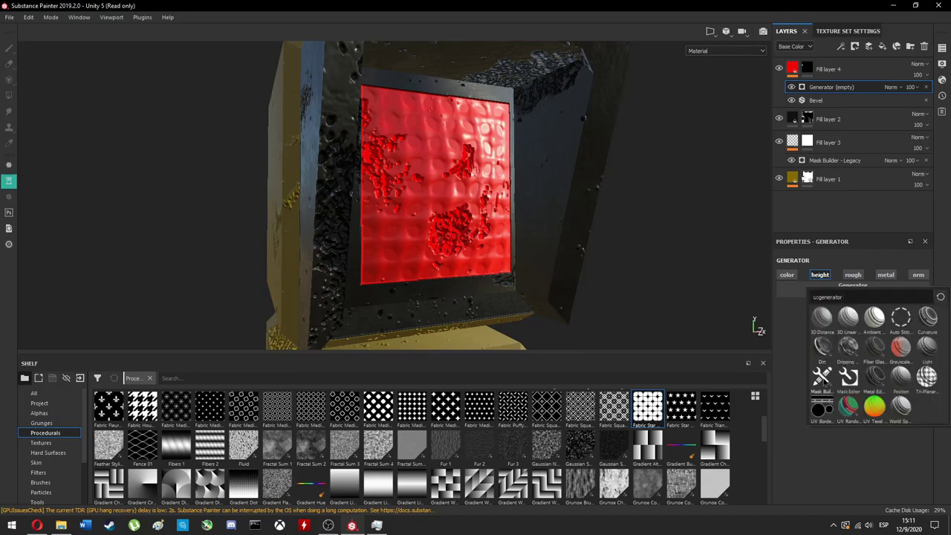
{"action": "left_click", "coordinate": [872, 359]}
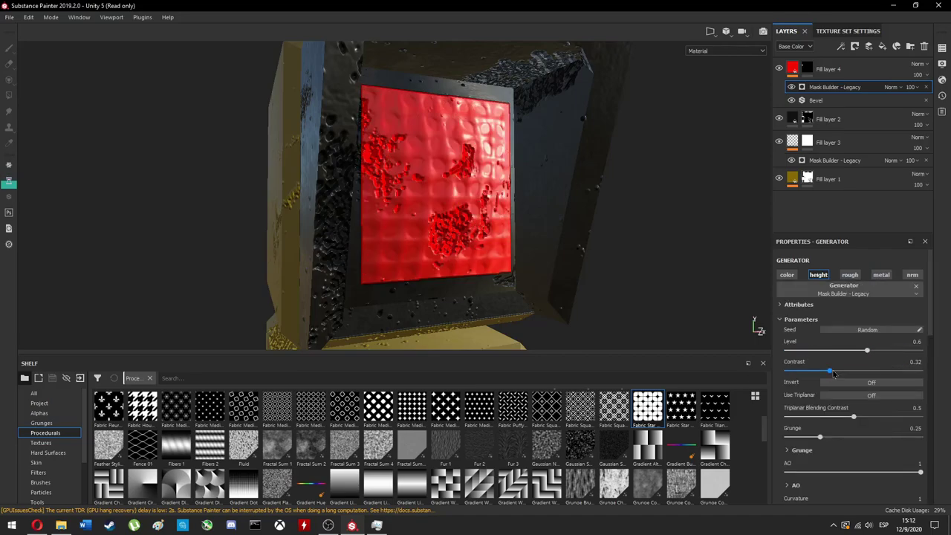
{"action": "left_click_drag", "start_coordinate": [823, 110], "coordinate": [839, 104]}
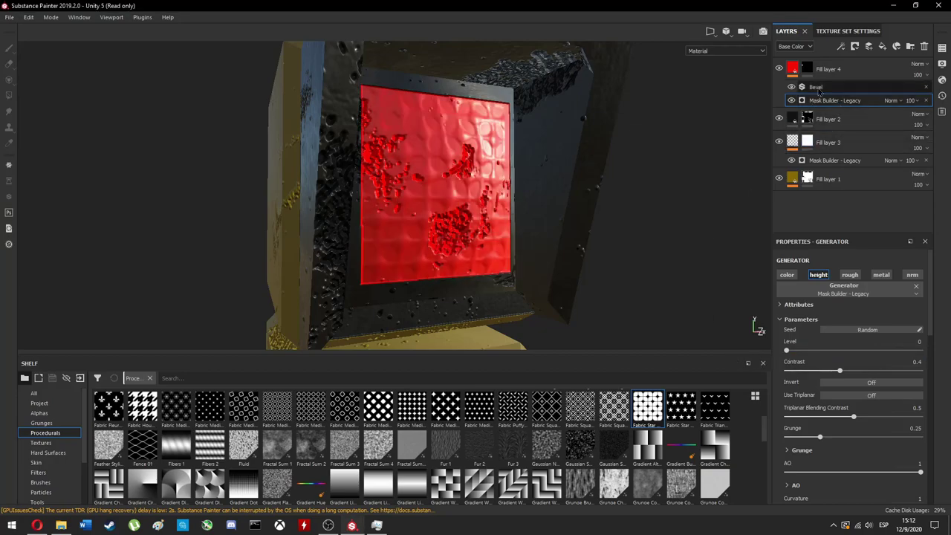
- Discard the Mask Builder and duplicate the beveled red lens layer
{"action": "key", "text": "ctrl+z"}
{"action": "scroll", "coordinate": [367, 296], "scroll_direction": "down", "scroll_amount": 3}
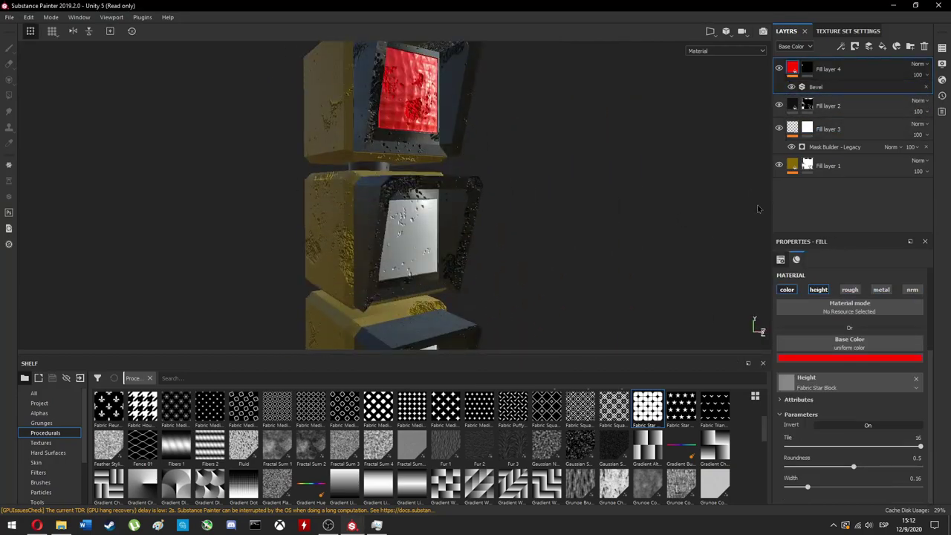
{"action": "key", "text": "ctrl+d"}
- Recolour the duplicate yellow, with a black mask revealing only the middle lens
{"action": "left_click", "coordinate": [849, 358]}
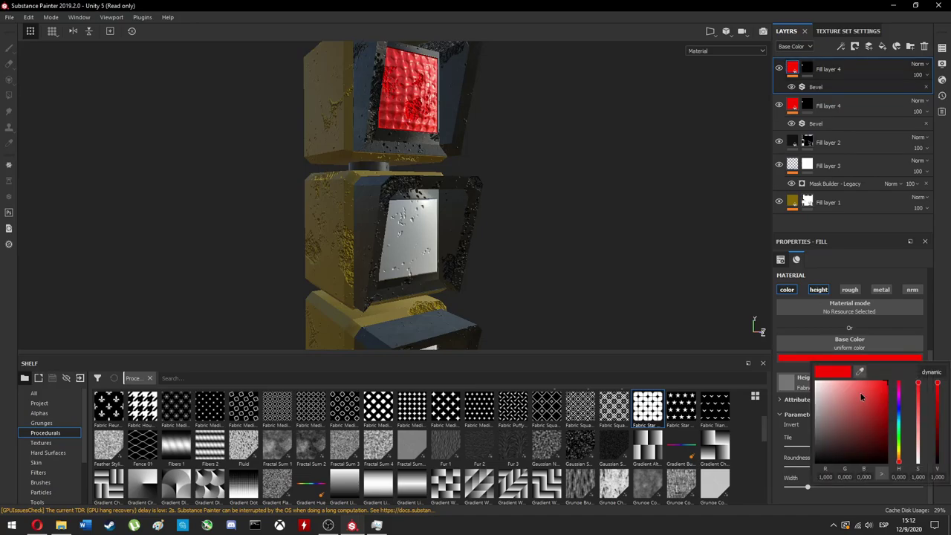
{"action": "left_click", "coordinate": [899, 455]}
{"action": "right_click", "coordinate": [788, 67]}
{"action": "left_click", "coordinate": [817, 72]}
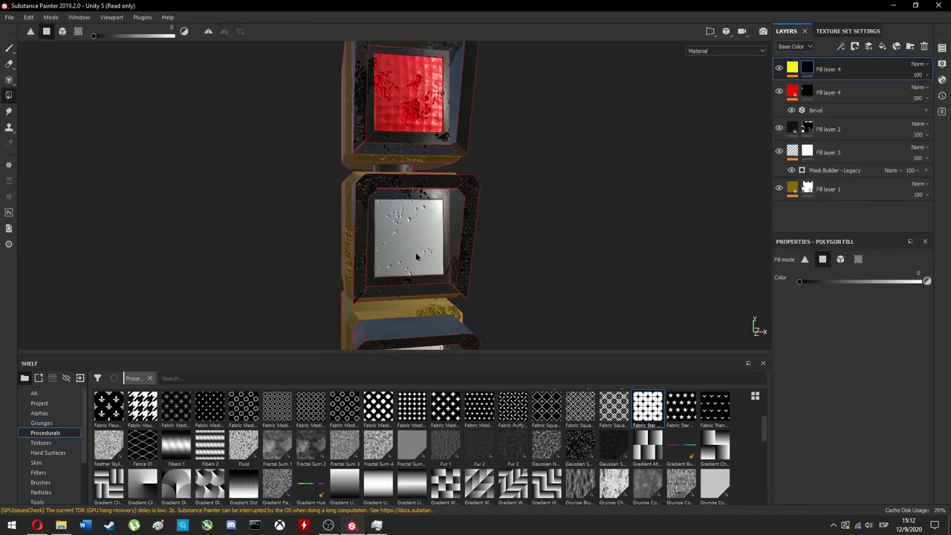
{"action": "left_click_drag", "start_coordinate": [843, 289], "coordinate": [925, 282]}
{"action": "scroll", "coordinate": [429, 198], "scroll_direction": "down", "scroll_amount": 3}
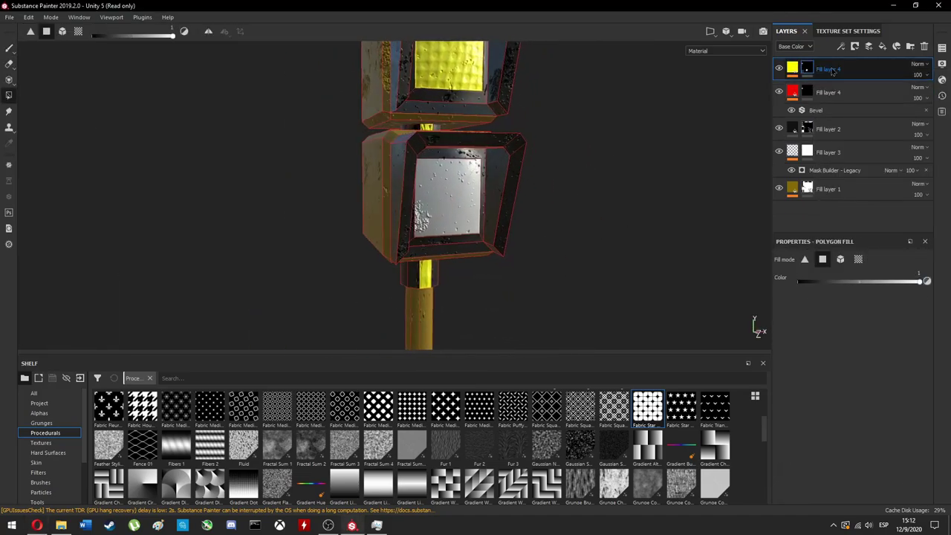
{"action": "left_click_drag", "start_coordinate": [371, 223], "coordinate": [428, 197], "text": "alt"}
- Recolour the next copy green, with a black mask revealing only the bottom lens
{"action": "left_click", "coordinate": [791, 68]}
{"action": "left_click", "coordinate": [849, 359]}
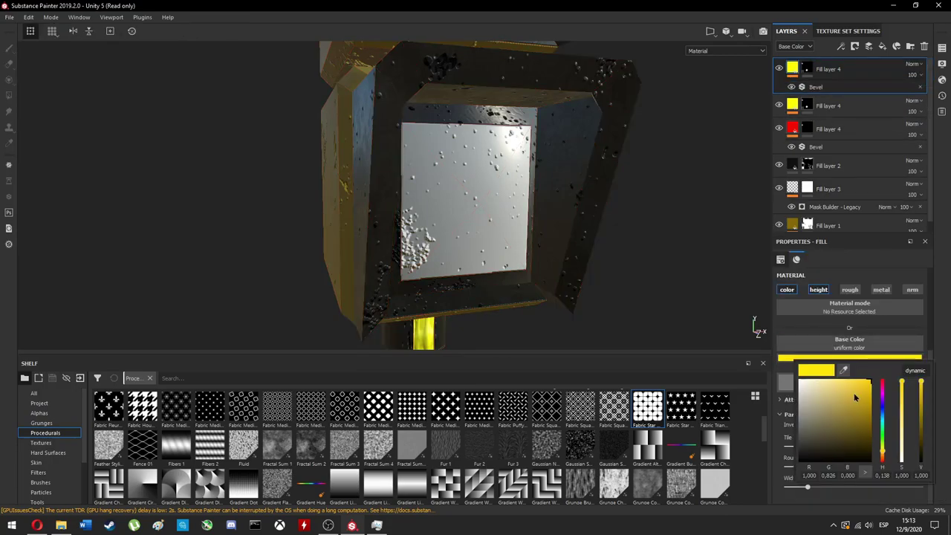
{"action": "left_click", "coordinate": [871, 383]}
{"action": "right_click", "coordinate": [789, 68]}
{"action": "left_click", "coordinate": [817, 72]}
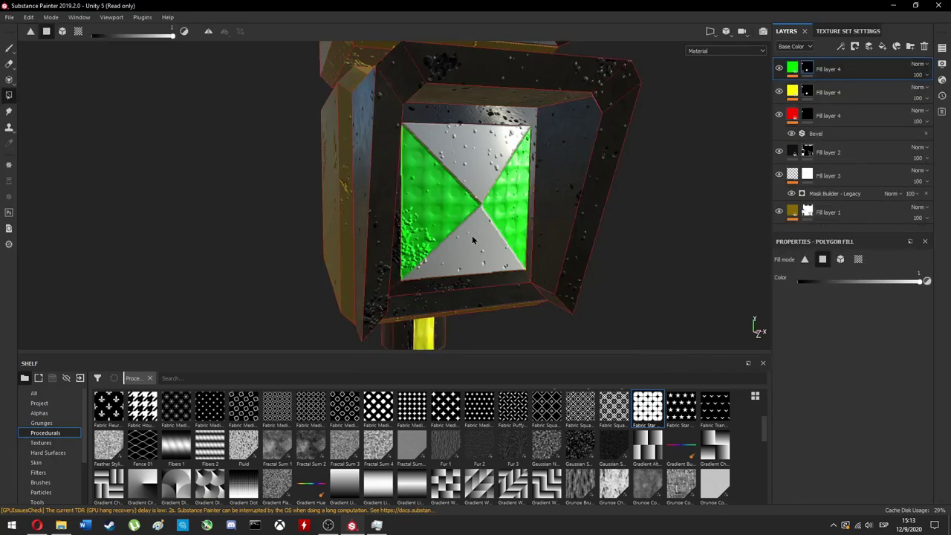
{"action": "scroll", "coordinate": [223, 250], "scroll_direction": "down", "scroll_amount": 3}
{"action": "left_click_drag", "start_coordinate": [223, 250], "coordinate": [494, 187], "text": "alt"}
{"action": "left_click", "coordinate": [828, 151]}
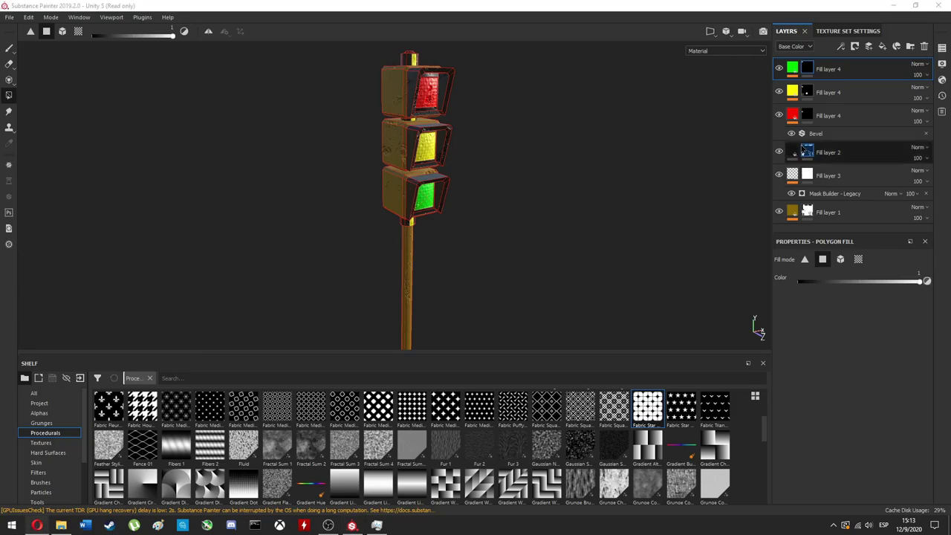
{"action": "scroll", "coordinate": [376, 237], "scroll_direction": "up", "scroll_amount": 3}
{"action": "left_click_drag", "start_coordinate": [356, 223], "coordinate": [377, 238], "text": "alt"}
{"action": "scroll", "coordinate": [377, 237], "scroll_direction": "up", "scroll_amount": 2}
{"action": "scroll", "coordinate": [372, 227], "scroll_direction": "up", "scroll_amount": 3}
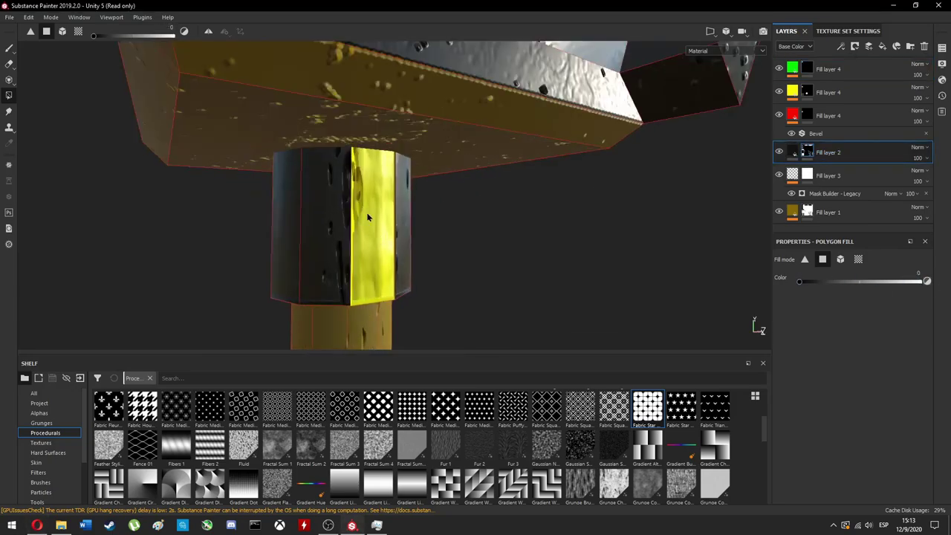
{"action": "left_click", "coordinate": [828, 212]}
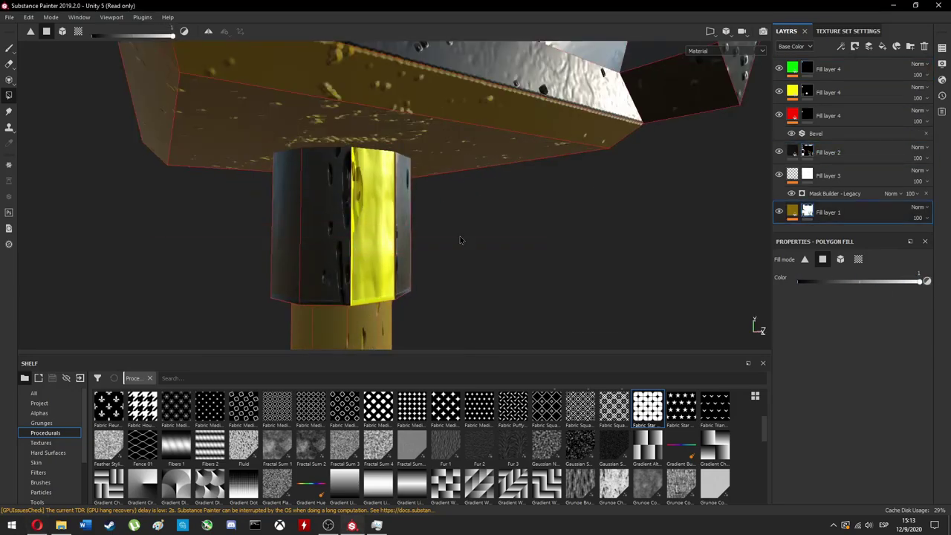
{"action": "key", "text": "f"}
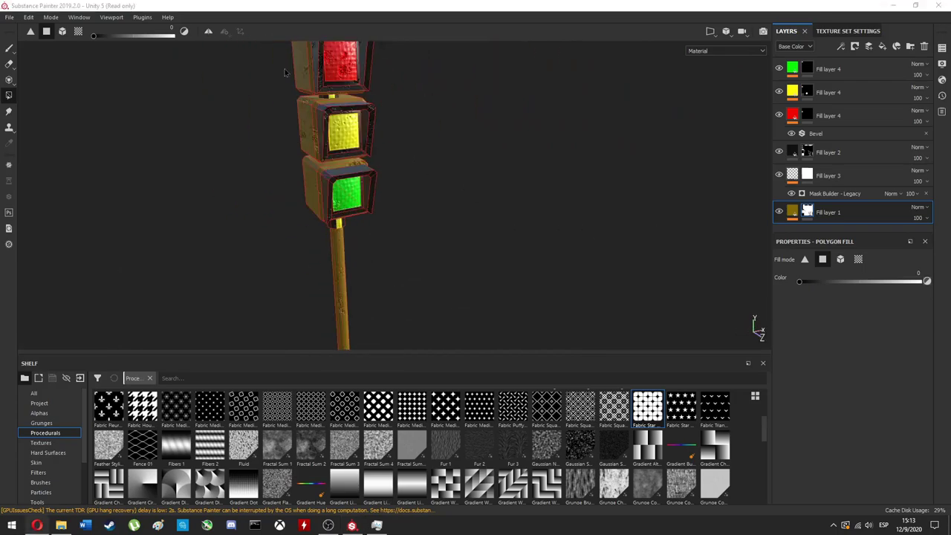
{"action": "left_click", "coordinate": [794, 152]}
{"action": "left_click_drag", "start_coordinate": [344, 190], "coordinate": [711, 265], "text": "alt"}
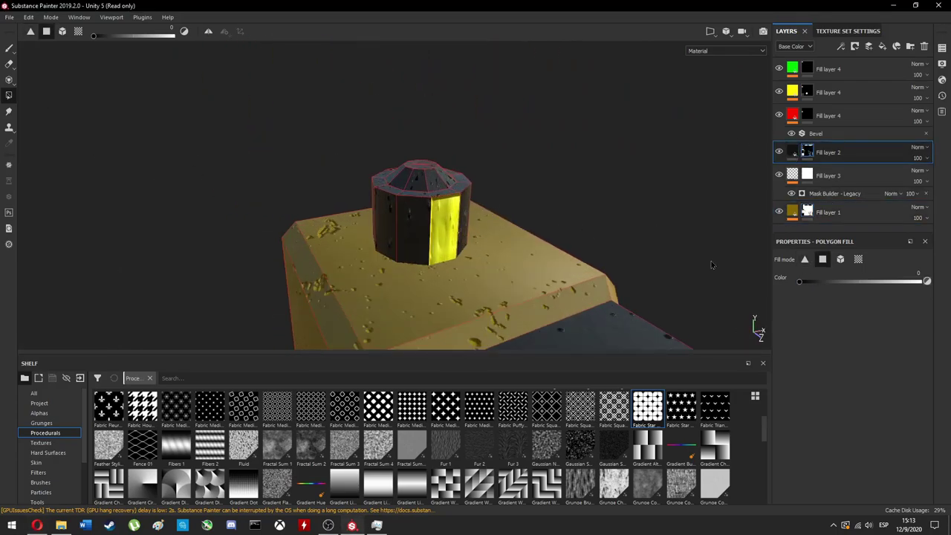
{"action": "right_click", "coordinate": [806, 152]}
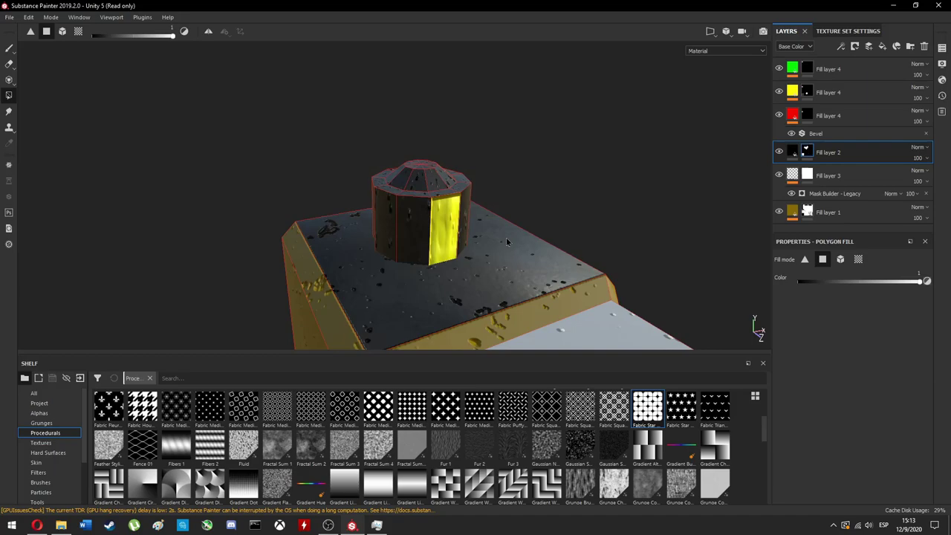
{"action": "mouse_move", "coordinate": [523, 222]}
{"action": "left_mouse_down", "text": "alt"}
{"action": "mouse_move", "coordinate": [752, 175]}
{"action": "mouse_move", "coordinate": [505, 206]}
{"action": "left_mouse_up", "text": "alt"}
{"action": "left_click", "coordinate": [806, 92]}
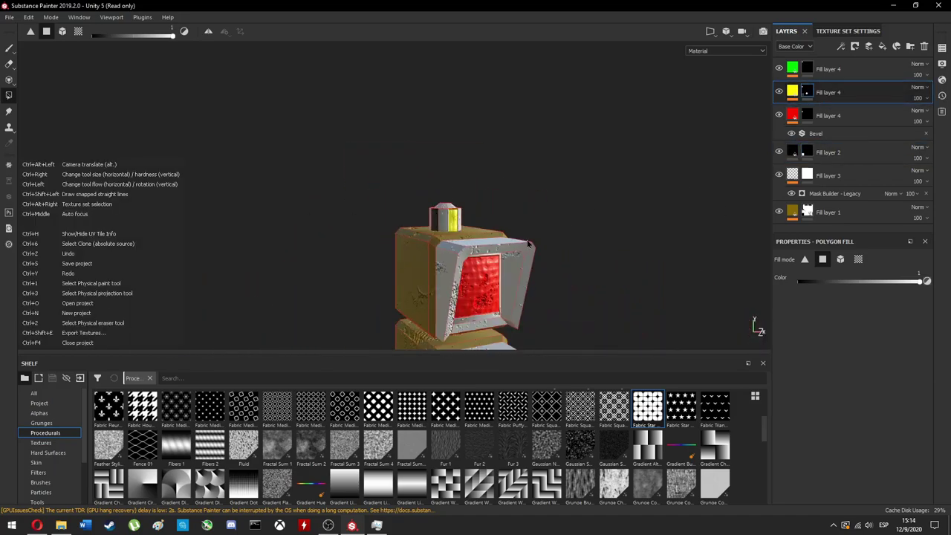
{"action": "key", "text": "x"}
{"action": "left_click_drag", "start_coordinate": [445, 221], "coordinate": [538, 217], "text": "alt"}
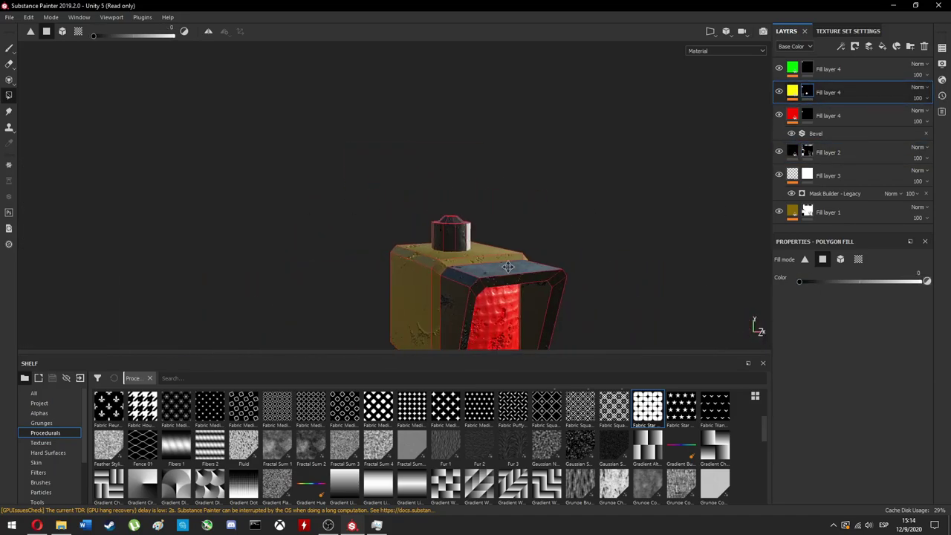
{"action": "key", "text": "x"}
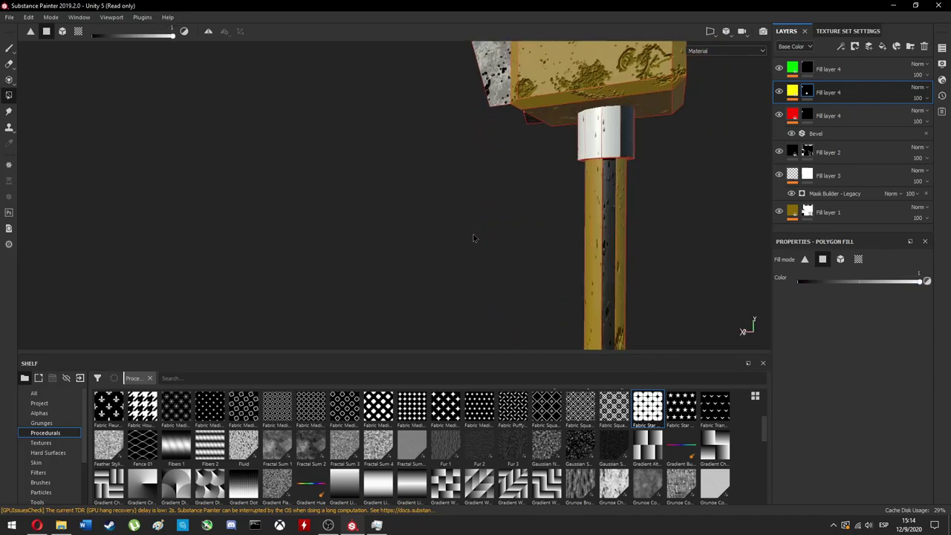
{"action": "key", "text": "XF86AudioNext"}
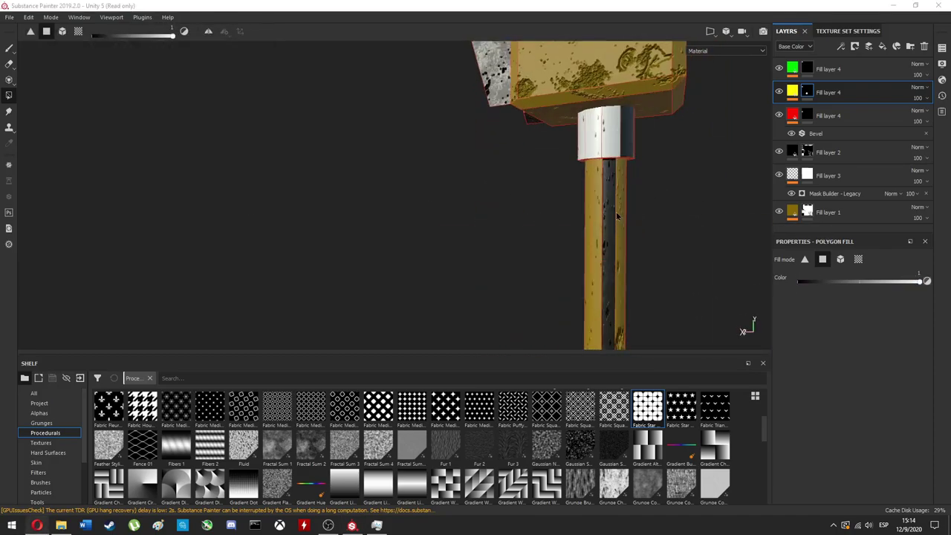
{"action": "left_click_drag", "start_coordinate": [616, 215], "coordinate": [468, 222], "text": "alt"}
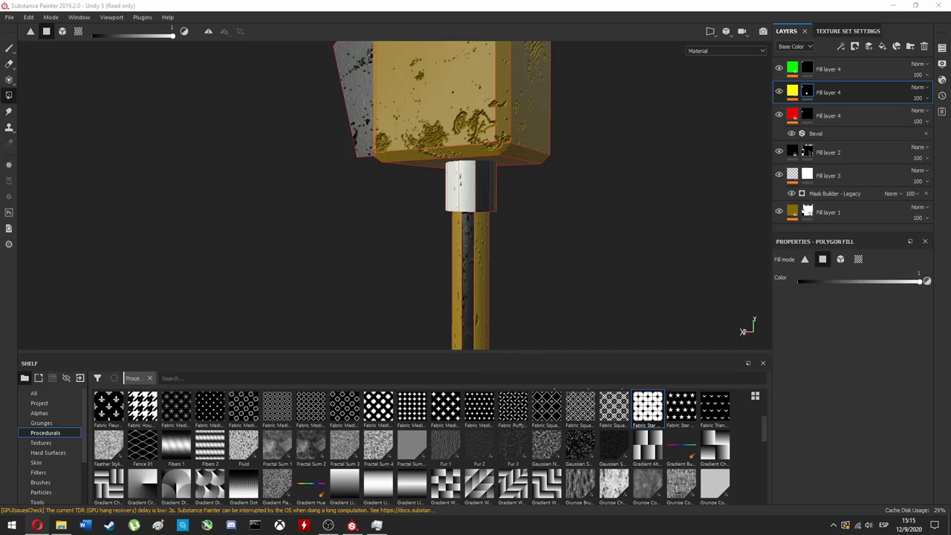
{"action": "left_click_drag", "start_coordinate": [446, 223], "coordinate": [690, 191], "text": "alt"}
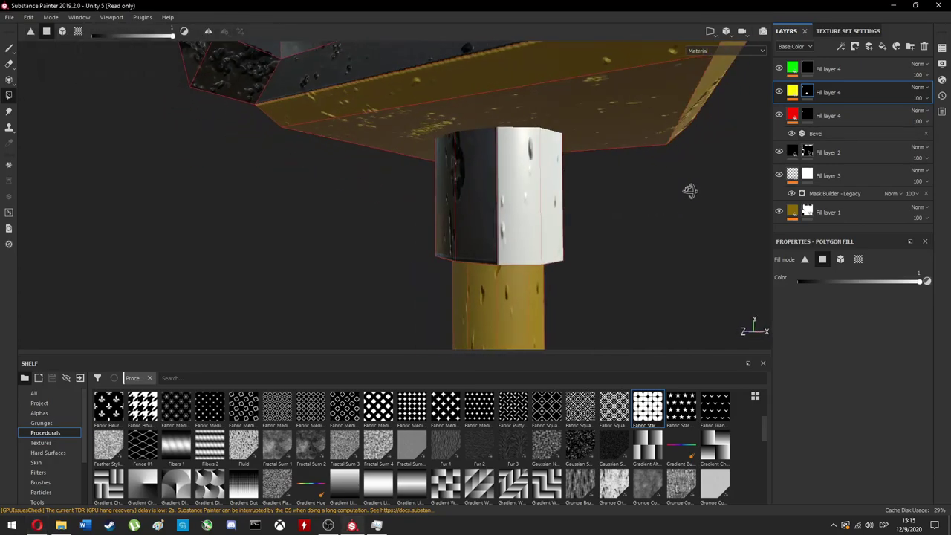
{"action": "left_click", "coordinate": [807, 151]}
{"action": "mouse_move", "coordinate": [419, 249]}
{"action": "left_mouse_down", "text": "alt"}
{"action": "mouse_move", "coordinate": [297, 216]}
{"action": "mouse_move", "coordinate": [338, 179]}
{"action": "mouse_move", "coordinate": [387, 178]}
{"action": "left_mouse_up", "text": "alt"}
- Copy the red lens Bevel filter onto the green Fill layer 4
{"action": "left_click", "coordinate": [828, 115]}
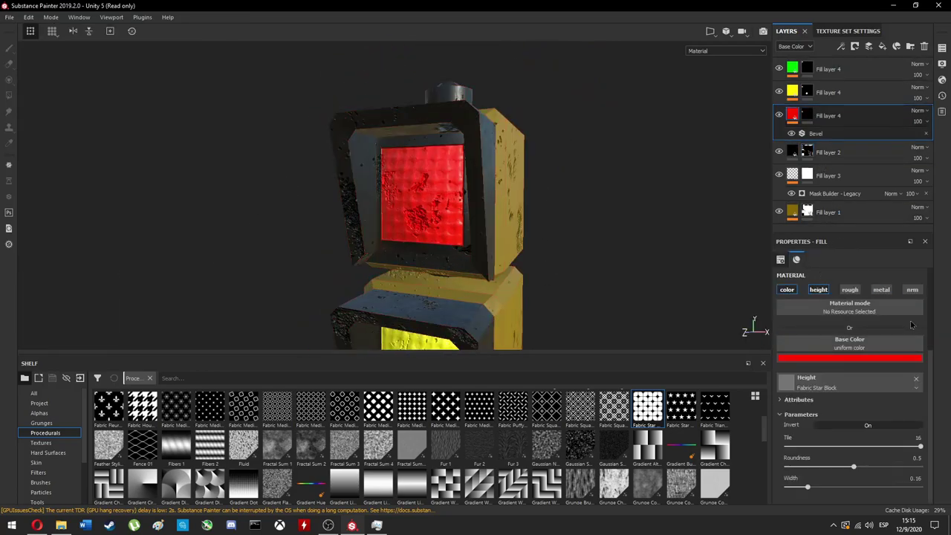
{"action": "scroll", "coordinate": [891, 370], "scroll_direction": "up", "scroll_amount": 3}
{"action": "scroll", "coordinate": [895, 371], "scroll_direction": "down", "scroll_amount": 3}
{"action": "scroll", "coordinate": [887, 364], "scroll_direction": "up", "scroll_amount": 3}
{"action": "scroll", "coordinate": [876, 353], "scroll_direction": "down", "scroll_amount": 3}
{"action": "scroll", "coordinate": [863, 341], "scroll_direction": "up", "scroll_amount": 3}
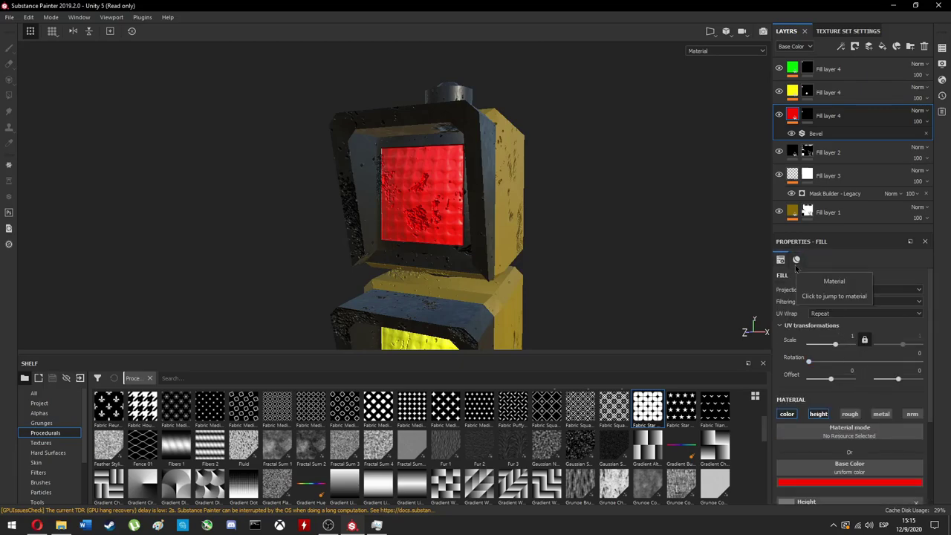
{"action": "scroll", "coordinate": [818, 334], "scroll_direction": "down", "scroll_amount": 3}
{"action": "scroll", "coordinate": [817, 334], "scroll_direction": "up", "scroll_amount": 3}
{"action": "left_click_drag", "start_coordinate": [816, 133], "coordinate": [828, 71], "text": "ctrl"}
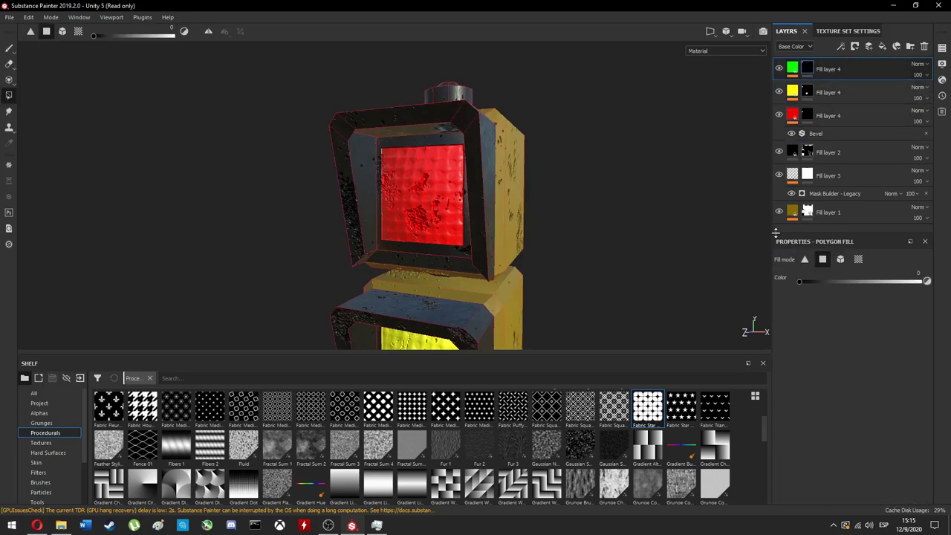
{"action": "scroll", "coordinate": [854, 360], "scroll_direction": "down", "scroll_amount": 3}
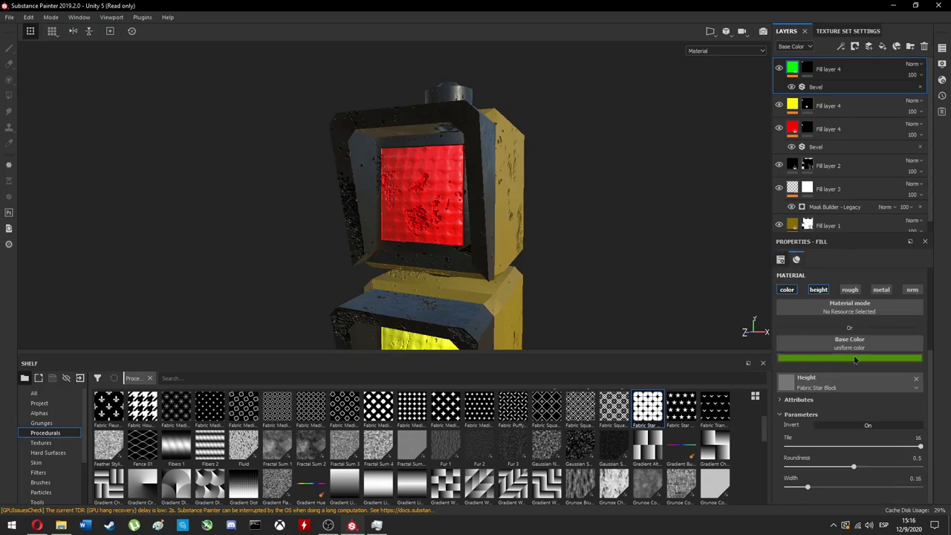
- Try adding an Emissive channel in Texture Set Settings and reopen the list of channels to add
{"action": "left_click", "coordinate": [827, 33]}
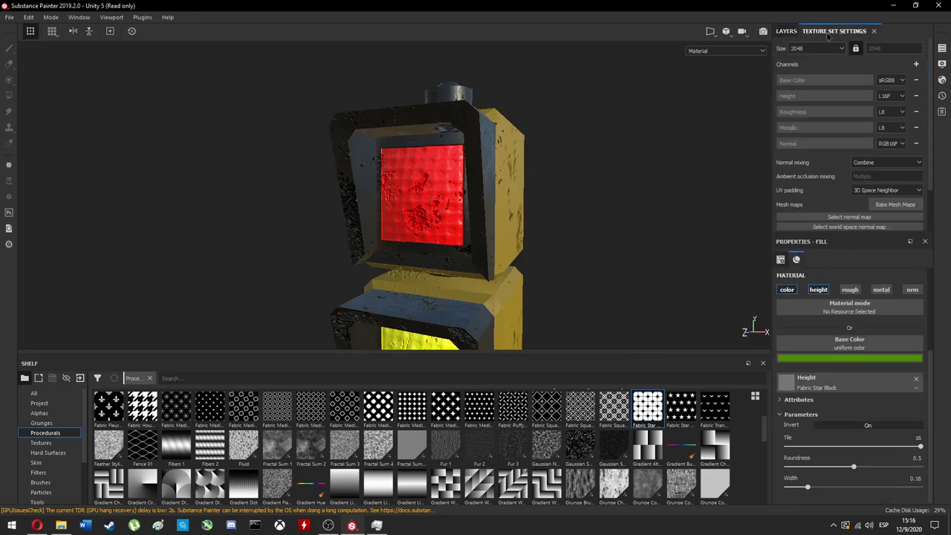
{"action": "left_click", "coordinate": [883, 161]}
{"action": "left_click", "coordinate": [899, 142]}
{"action": "left_click", "coordinate": [786, 32]}
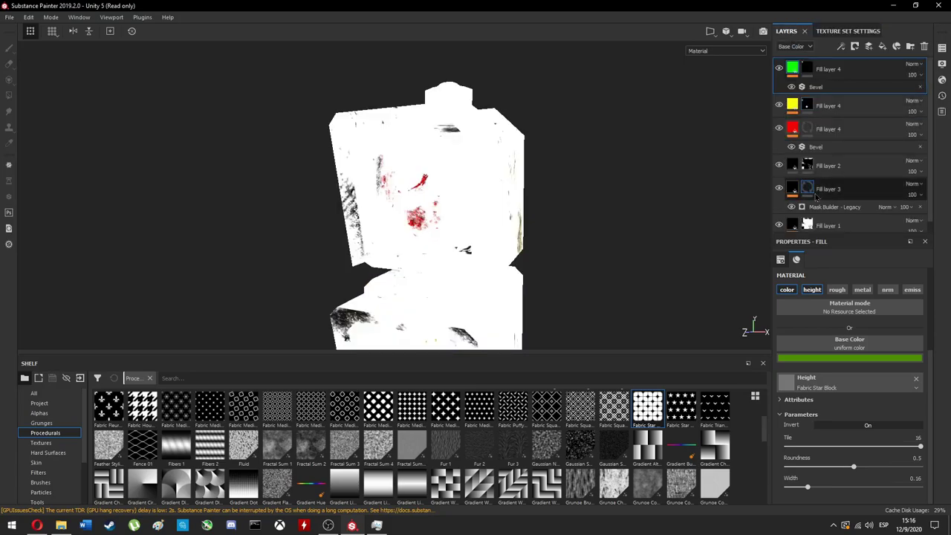
{"action": "mouse_move", "coordinate": [416, 237]}
{"action": "left_mouse_down", "text": "alt"}
{"action": "mouse_move", "coordinate": [325, 238]}
{"action": "mouse_move", "coordinate": [550, 265]}
{"action": "left_mouse_up", "text": "alt"}
{"action": "scroll", "coordinate": [550, 265], "scroll_direction": "down", "scroll_amount": 3}
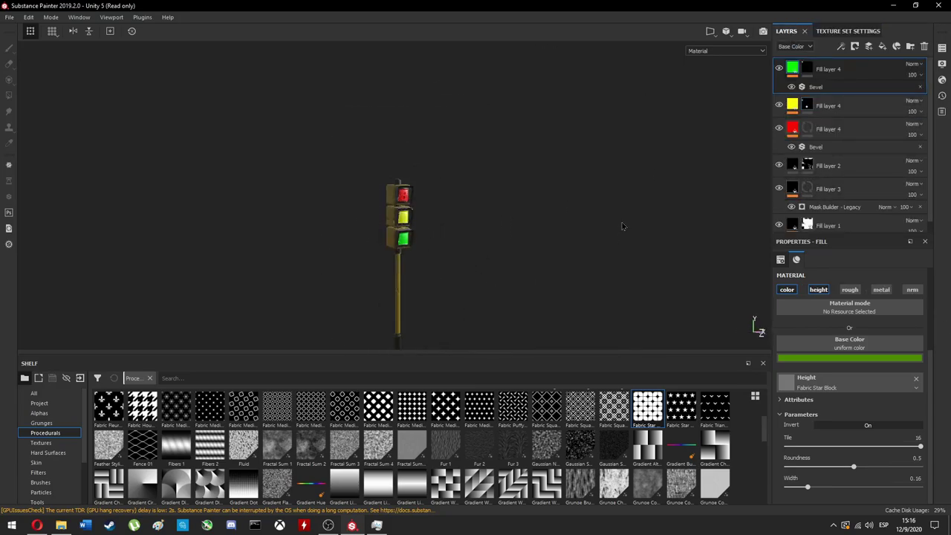
{"action": "scroll", "coordinate": [622, 226], "scroll_direction": "up", "scroll_amount": 3}
{"action": "left_click", "coordinate": [848, 32]}
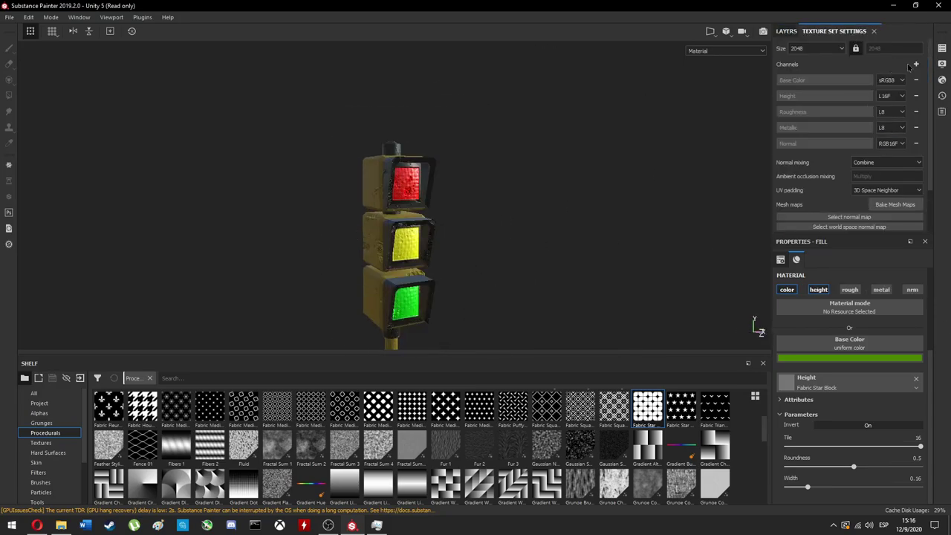
{"action": "left_click", "coordinate": [916, 64]}
- Add an Emissive channel to the texture set
{"action": "key", "text": "alt+Tab"}
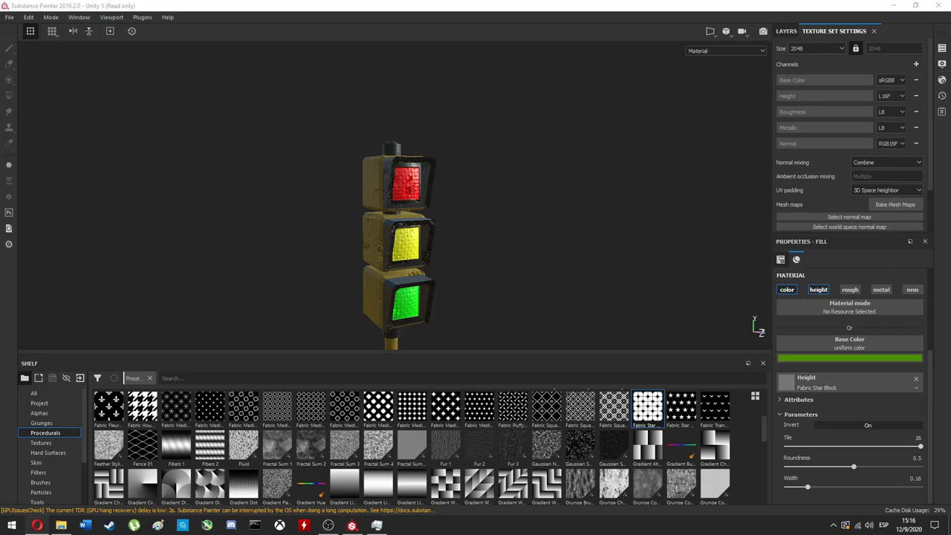
{"action": "left_click", "coordinate": [886, 162]}
{"action": "left_click", "coordinate": [916, 64]}
{"action": "left_click", "coordinate": [918, 150]}
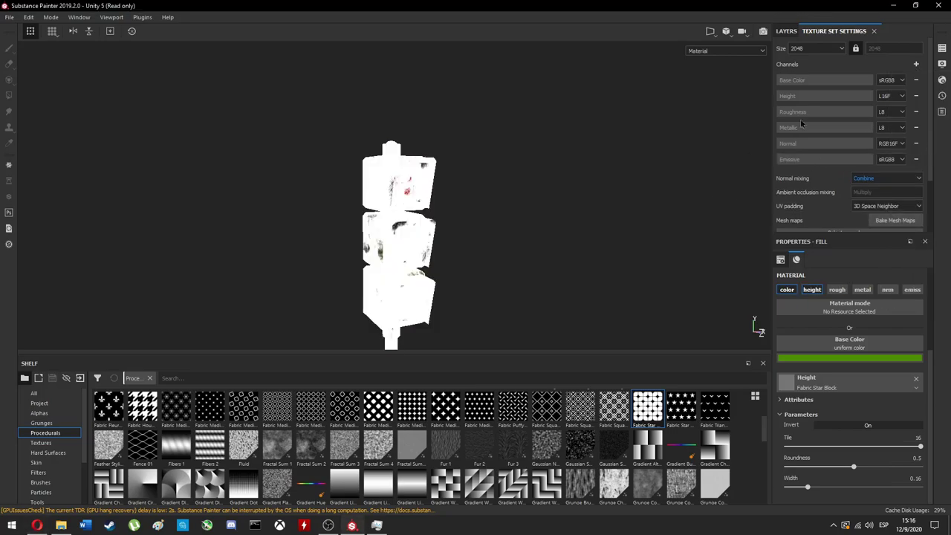
{"action": "left_click", "coordinate": [785, 32]}
- Remove the Emissive channel again through the housing Fill layer 1's material channels
{"action": "left_click", "coordinate": [807, 104]}
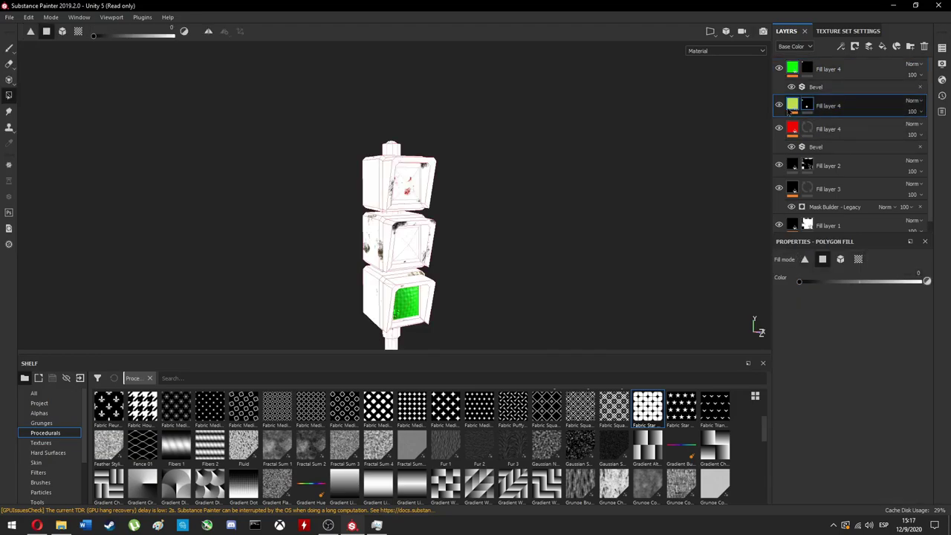
{"action": "left_click", "coordinate": [791, 105]}
{"action": "scroll", "coordinate": [785, 151], "scroll_direction": "down", "scroll_amount": 2}
{"action": "left_click", "coordinate": [808, 215]}
{"action": "left_click_drag", "start_coordinate": [401, 260], "coordinate": [454, 261], "text": "alt"}
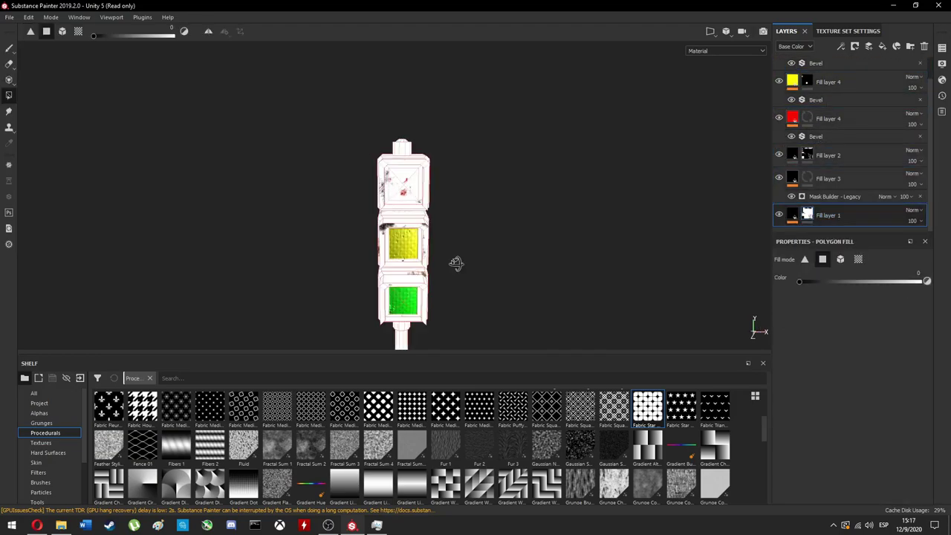
{"action": "right_click_drag", "start_coordinate": [454, 261], "coordinate": [668, 268], "text": "alt"}
{"action": "left_click", "coordinate": [792, 215]}
{"action": "left_click", "coordinate": [914, 290]}
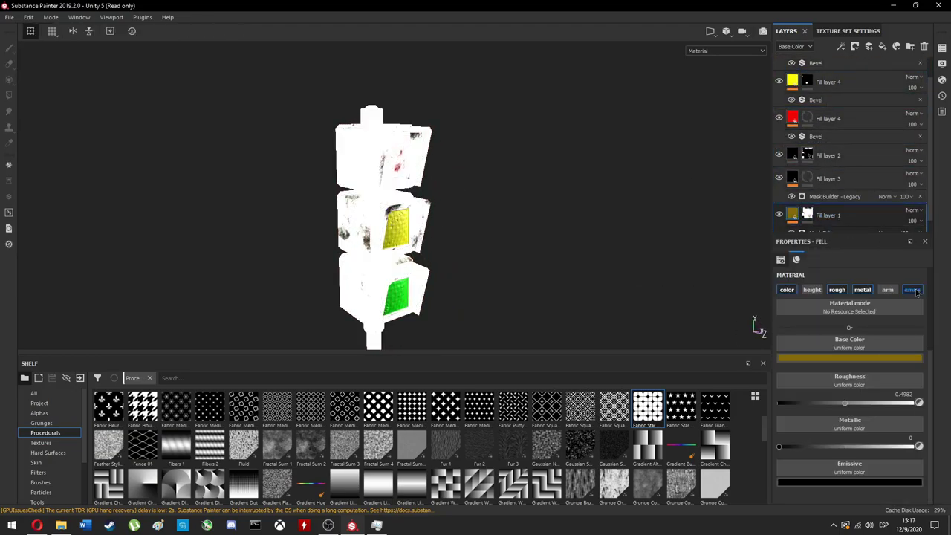
{"action": "left_click", "coordinate": [849, 482]}
{"action": "key", "text": "ctrl+z"}
- Select the yellow lens layer's mask while checking the housing from the back and side
{"action": "mouse_move", "coordinate": [330, 230]}
{"action": "left_mouse_down", "text": "alt"}
{"action": "mouse_move", "coordinate": [522, 211]}
{"action": "mouse_move", "coordinate": [354, 222]}
{"action": "left_mouse_up", "text": "alt"}
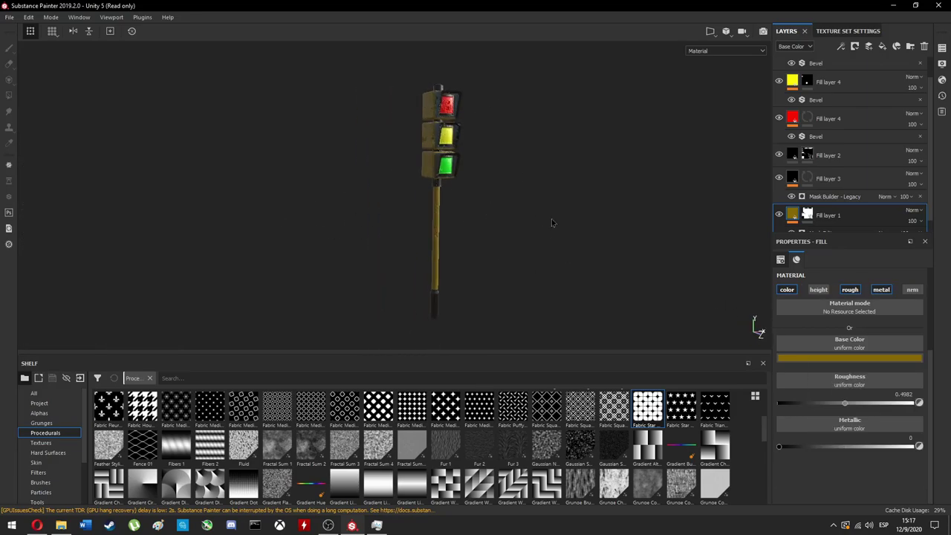
{"action": "left_click_drag", "start_coordinate": [513, 218], "coordinate": [586, 203], "text": "alt"}
{"action": "scroll", "coordinate": [586, 203], "scroll_direction": "up", "scroll_amount": 5}
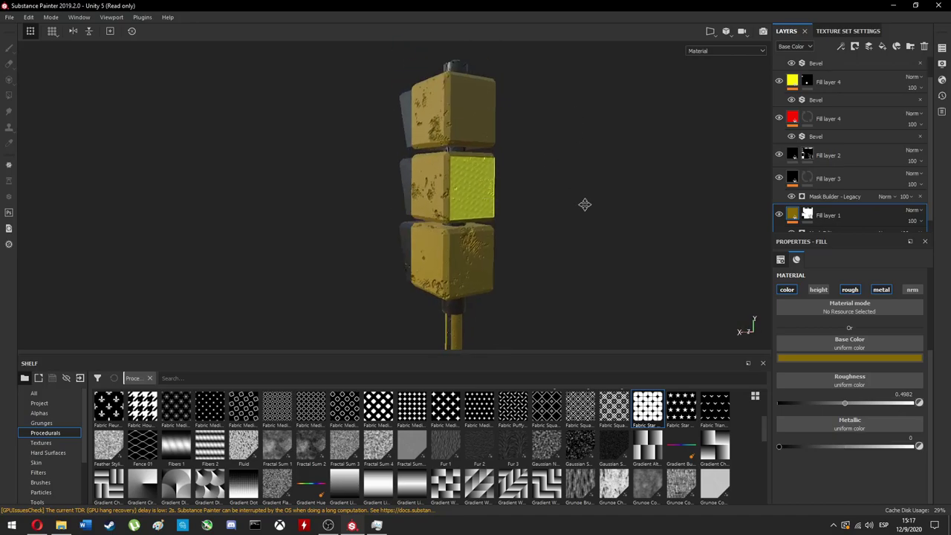
{"action": "left_click", "coordinate": [807, 82]}
{"action": "left_click_drag", "start_coordinate": [519, 208], "coordinate": [502, 190], "text": "alt"}
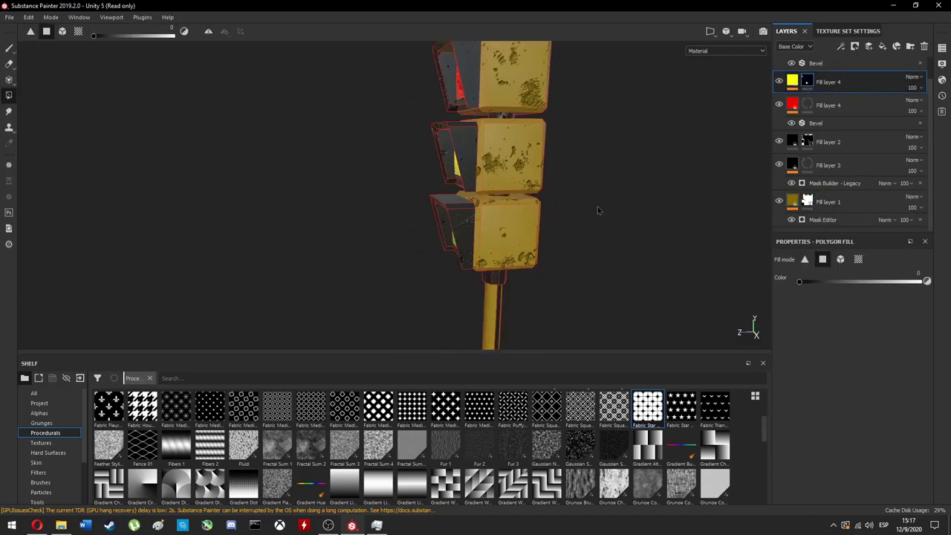
{"action": "scroll", "coordinate": [502, 191], "scroll_direction": "down", "scroll_amount": 5}
- Frame the three lenses and switch the viewport to the Iray render
{"action": "left_click", "coordinate": [9, 48]}
{"action": "scroll", "coordinate": [520, 201], "scroll_direction": "up", "scroll_amount": 5}
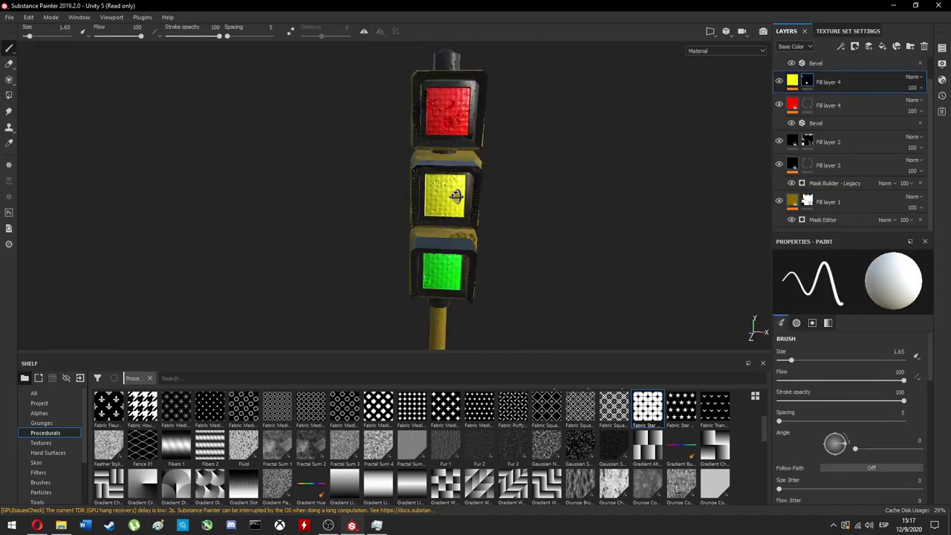
{"action": "mouse_move", "coordinate": [584, 191]}
{"action": "left_mouse_down", "text": "alt"}
{"action": "mouse_move", "coordinate": [545, 206]}
{"action": "mouse_move", "coordinate": [563, 195]}
{"action": "left_mouse_up", "text": "alt"}
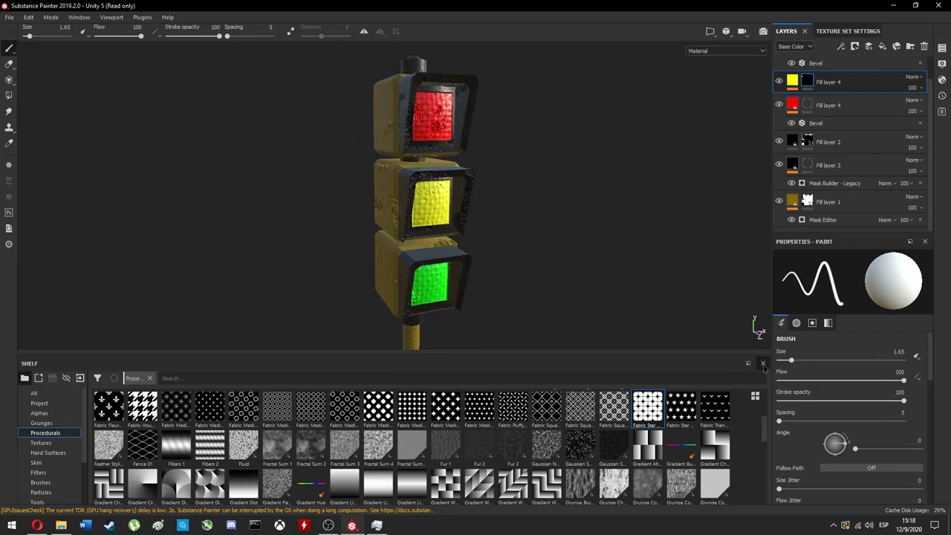
{"action": "mouse_move", "coordinate": [680, 164]}
{"action": "left_mouse_down", "text": "alt"}
{"action": "mouse_move", "coordinate": [272, 193]}
{"action": "mouse_move", "coordinate": [517, 201]}
{"action": "left_mouse_up", "text": "alt"}
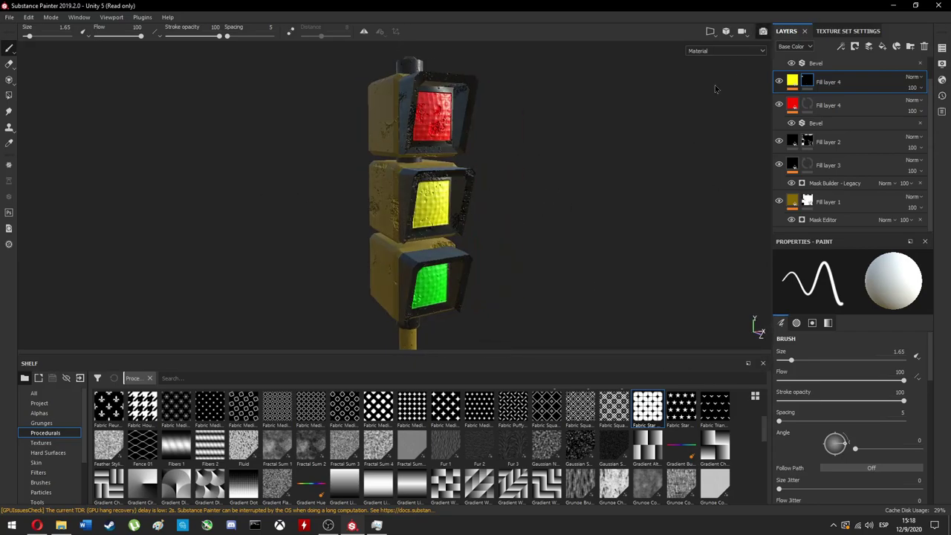
{"action": "key", "text": "F10"}
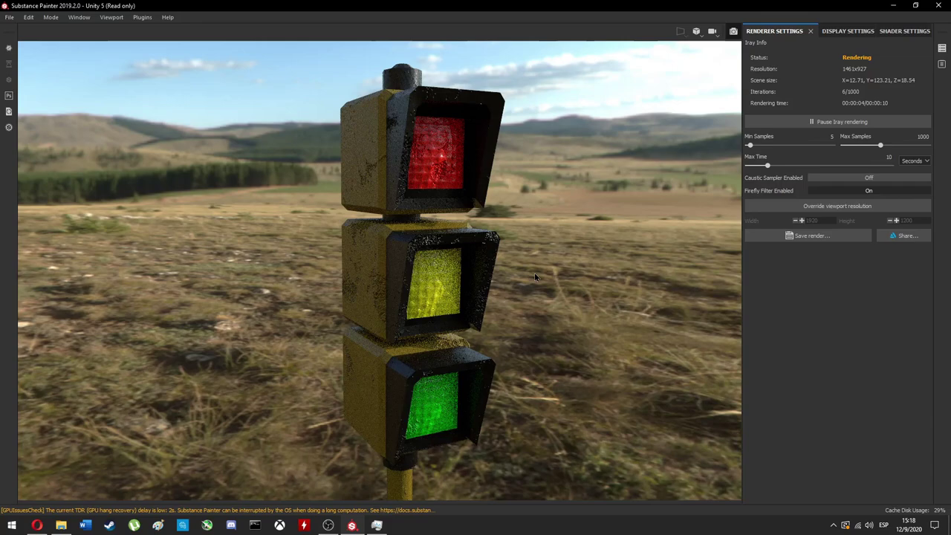
- Widen the Iray render view of the traffic light, letting the render finish over the grassy landscape
{"action": "left_click_drag", "start_coordinate": [742, 247], "coordinate": [816, 251]}
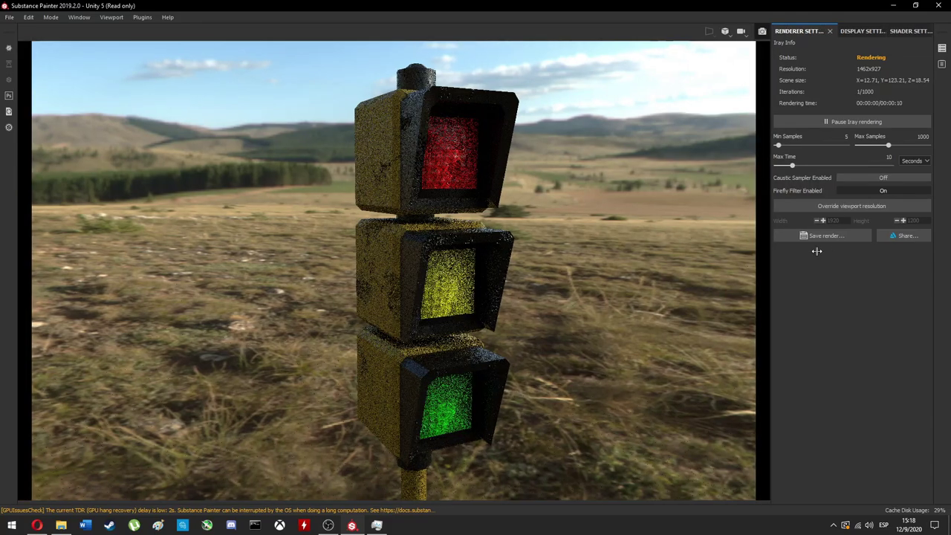
{"action": "left_click_drag", "start_coordinate": [816, 251], "coordinate": [877, 279]}
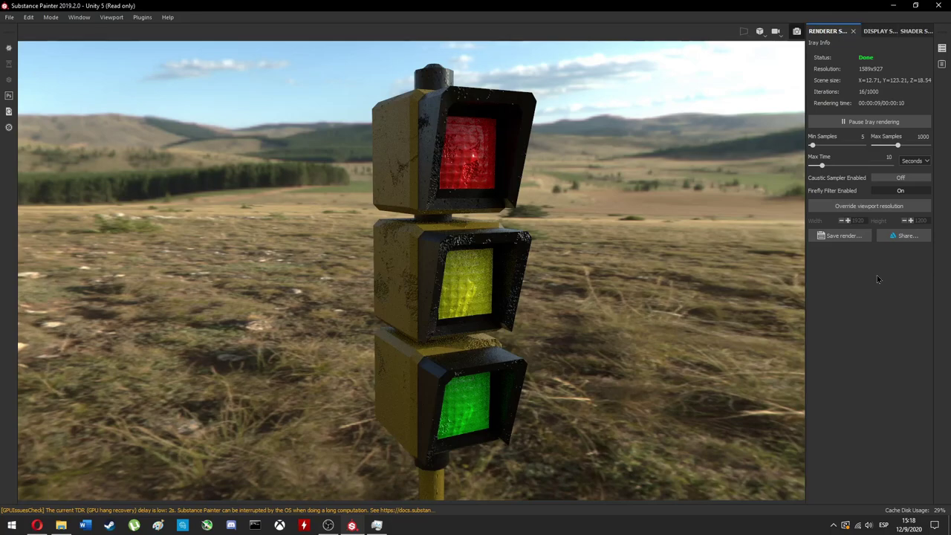